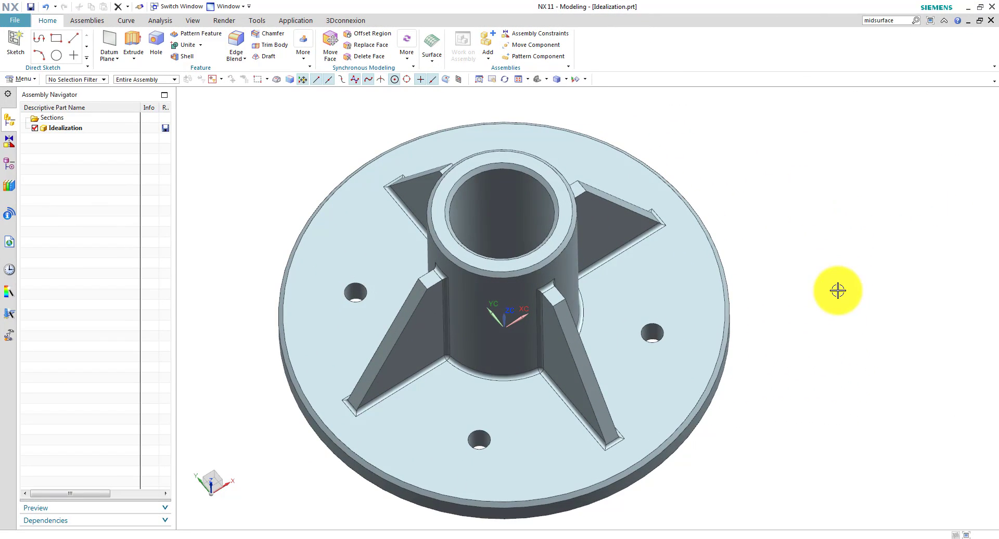
Step: Switch the Idealization part to the Pre/Post application
key("F8")
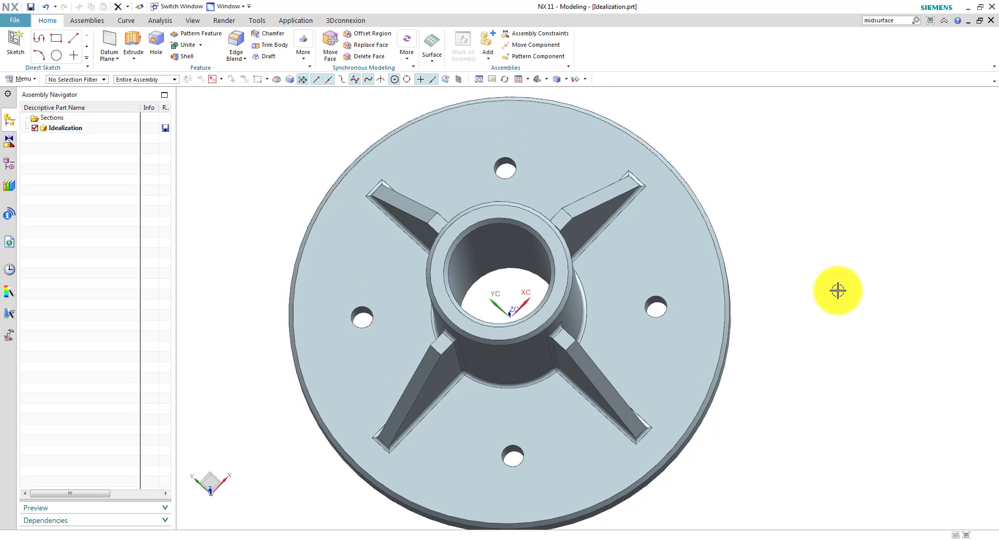
key("Home")
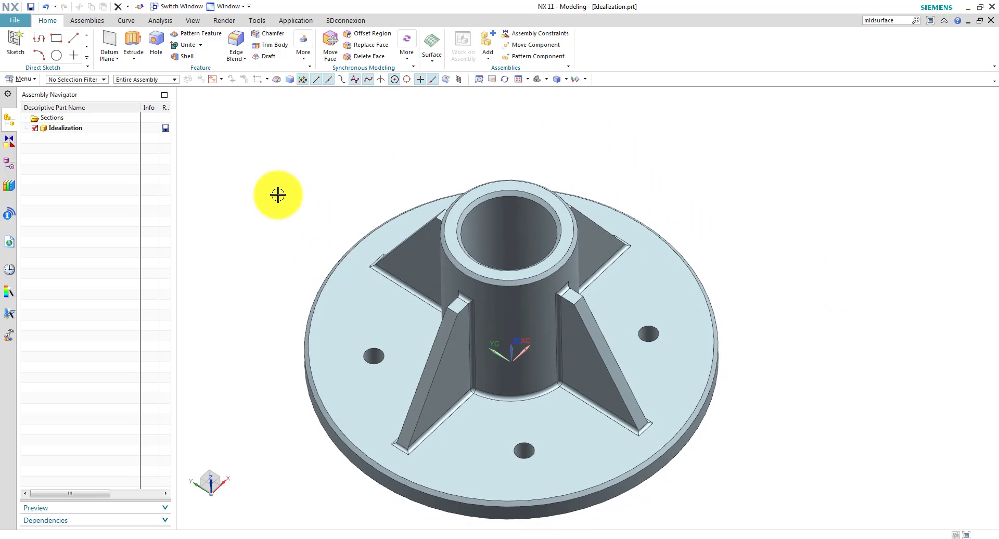
left_click(293, 20)
left_click(295, 39)
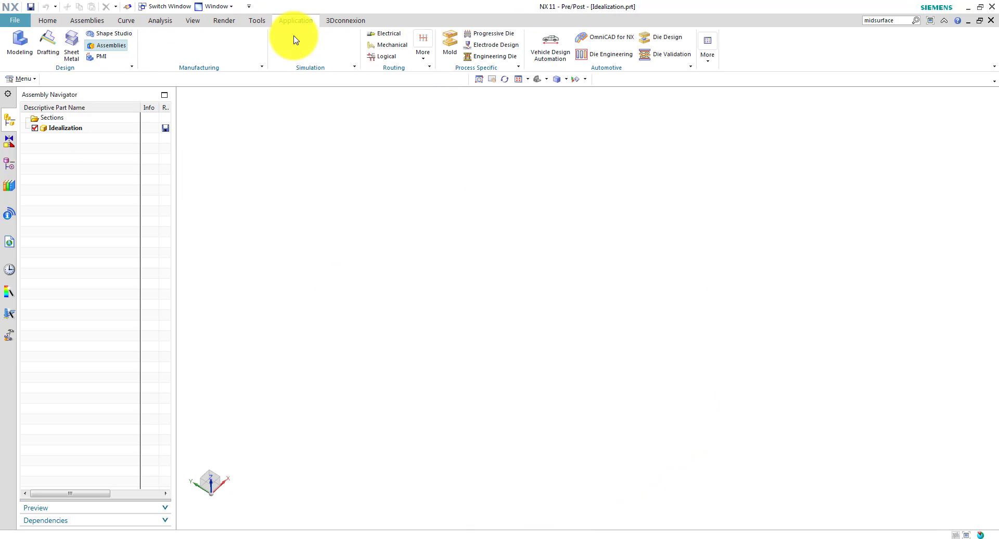
Step: Create a new NX Nastran structural FEM, Idealization_fem1.fem, from Idealization.prt with an associated idealized part
left_click(71, 119)
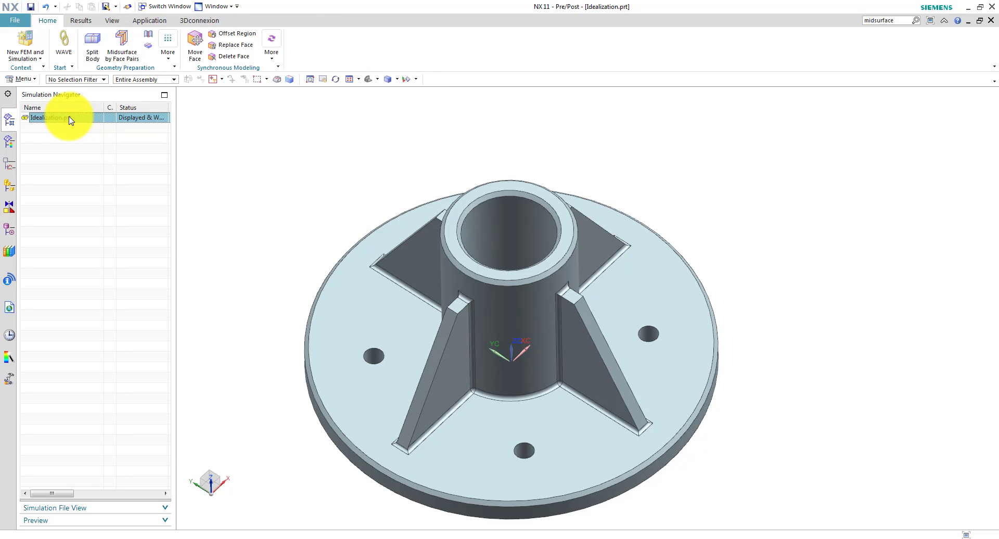
right_click(72, 120)
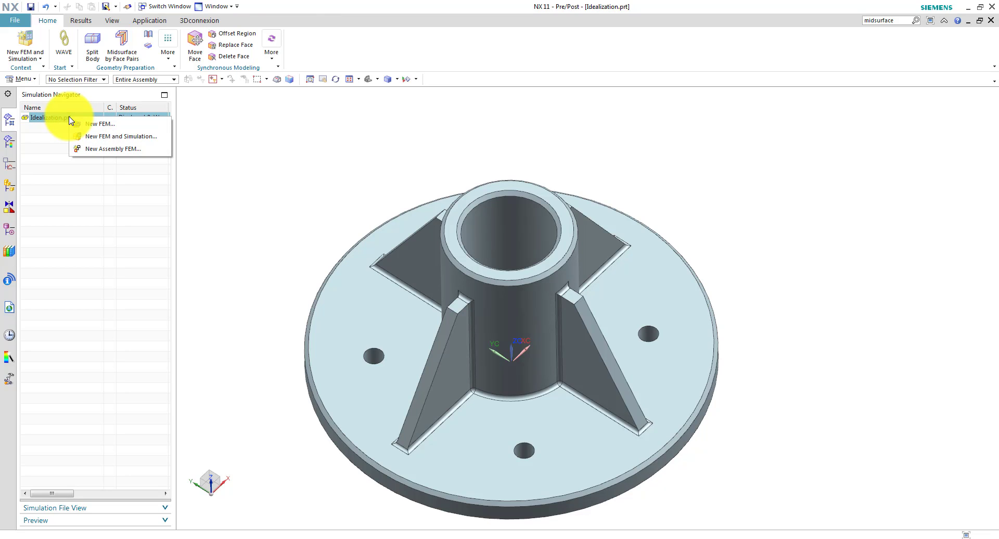
left_click(109, 126)
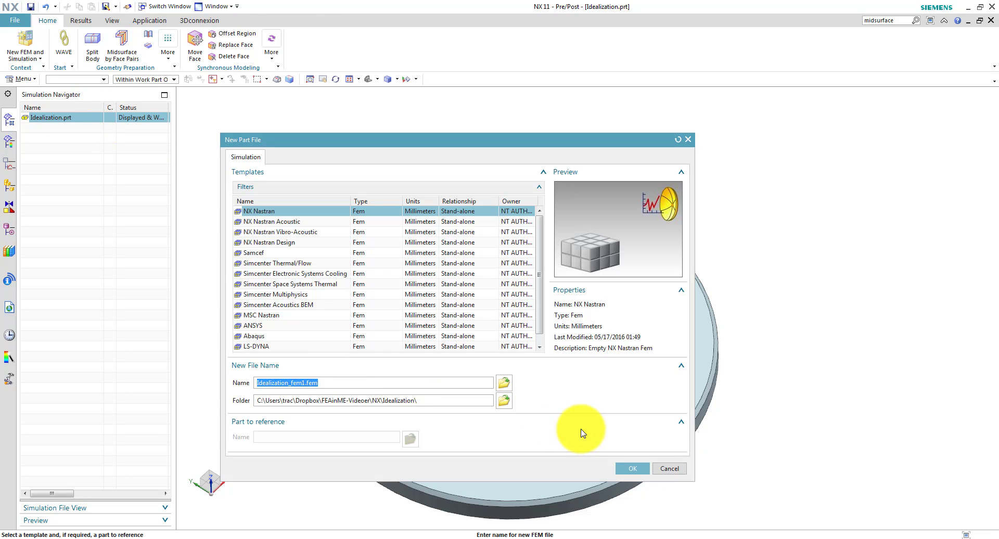
left_click(631, 470)
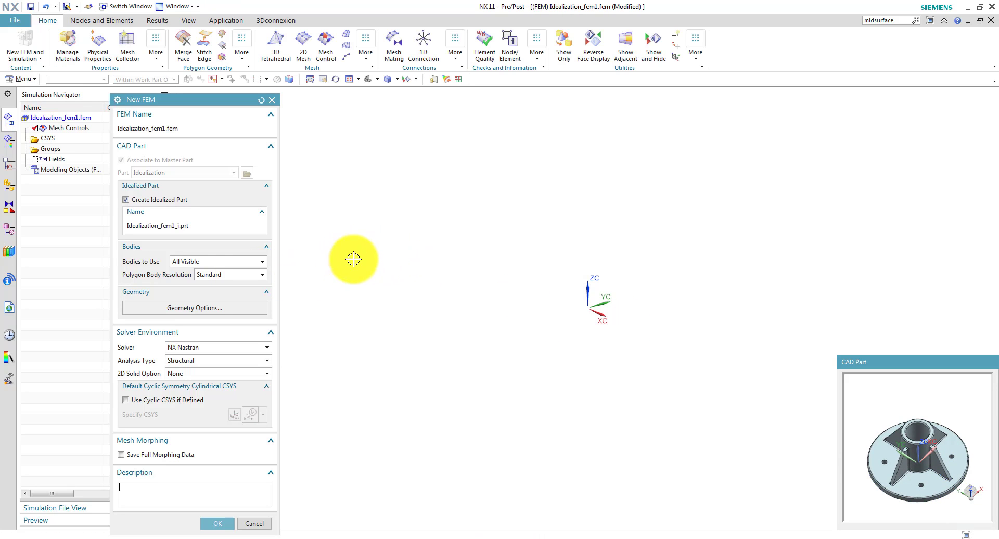
left_click(219, 524)
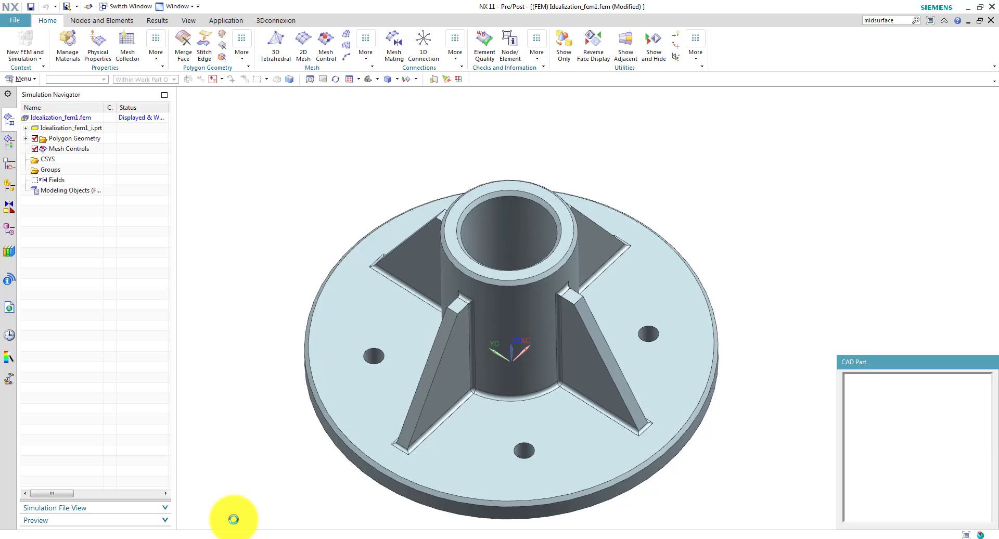
Step: Make the idealized part Idealization_fem1_i.prt the displayed part and promote the flange's solid body into it
left_click(85, 129)
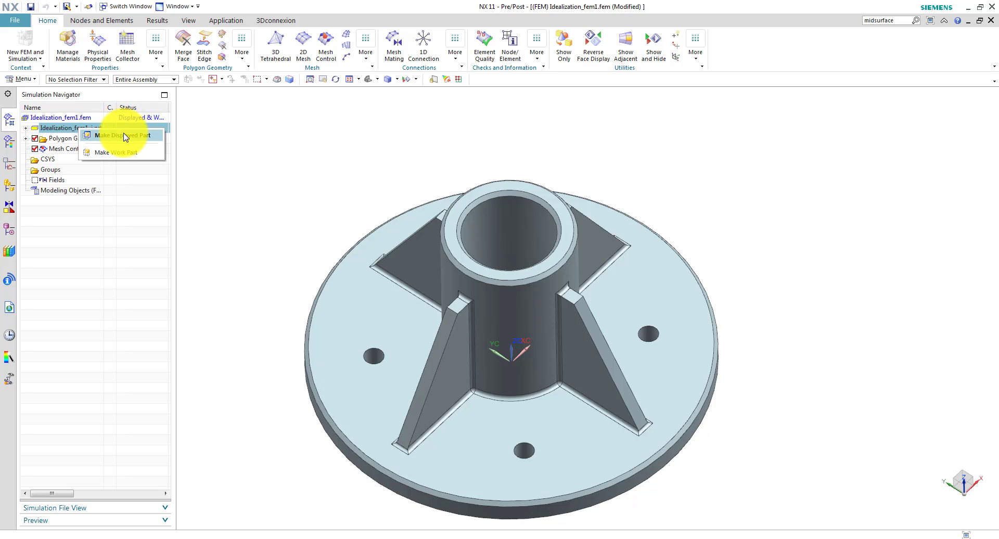
left_click(125, 136)
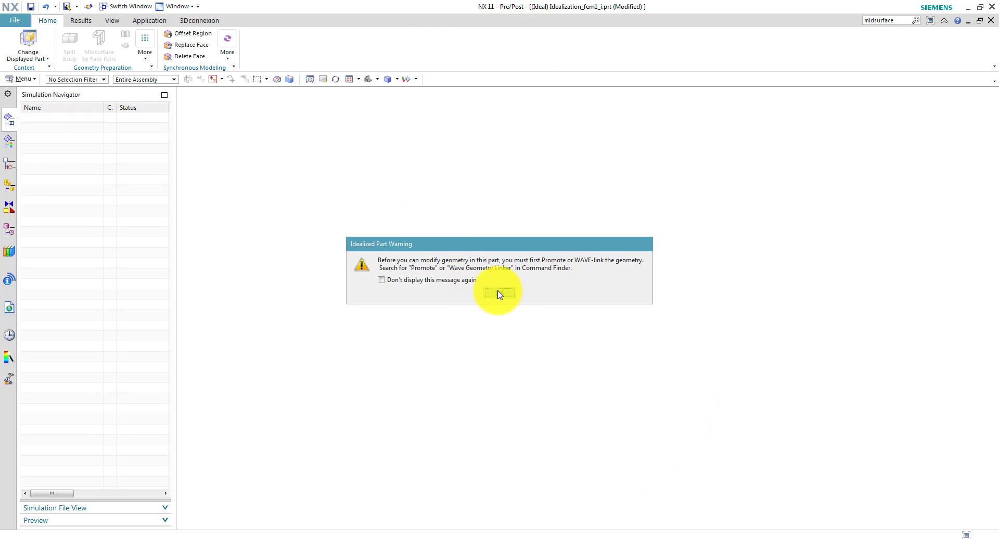
left_click(499, 294)
left_click(72, 41)
left_click(518, 314)
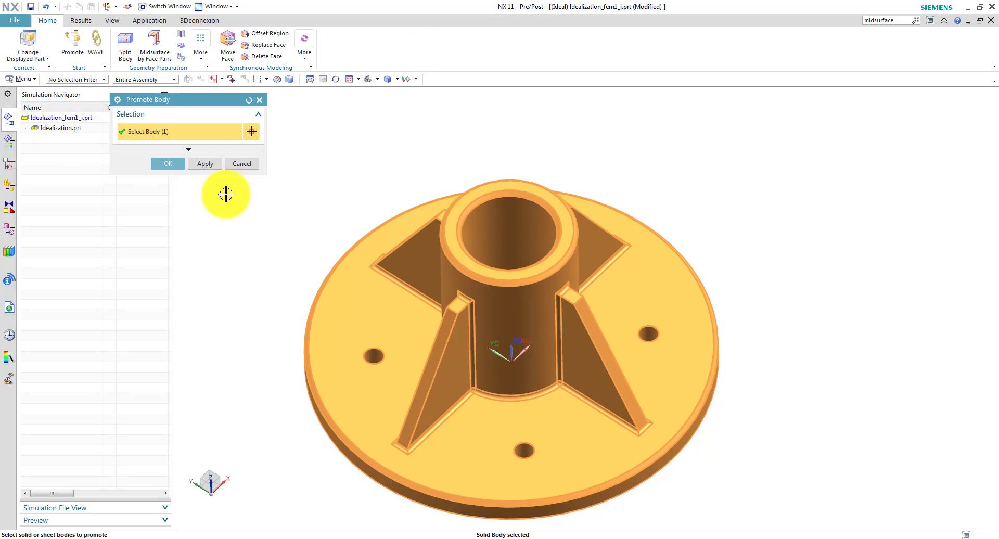
left_click(168, 164)
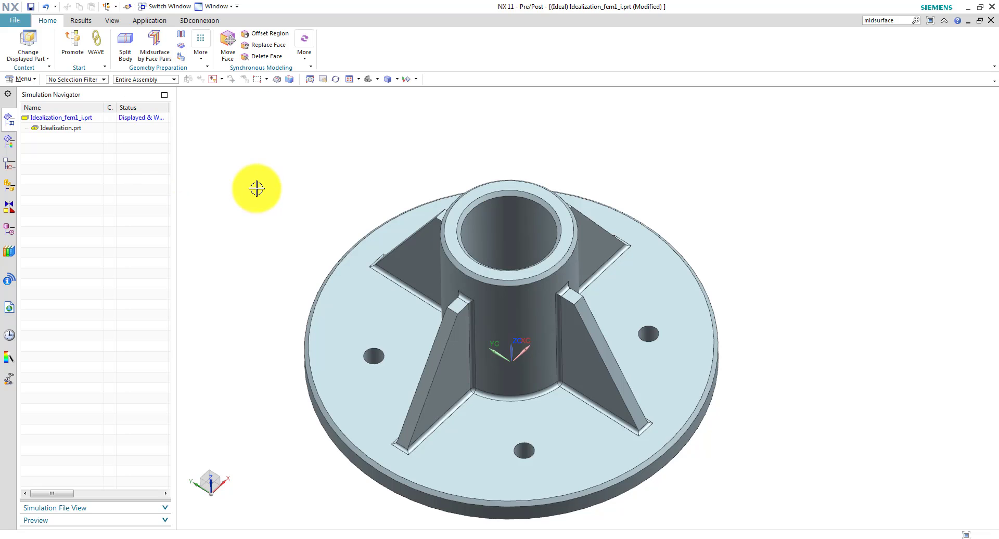
Step: Switch to the Modeling application and create a Bisector datum plane between the facing sides of two adjacent ribs
left_click(148, 23)
left_click(20, 41)
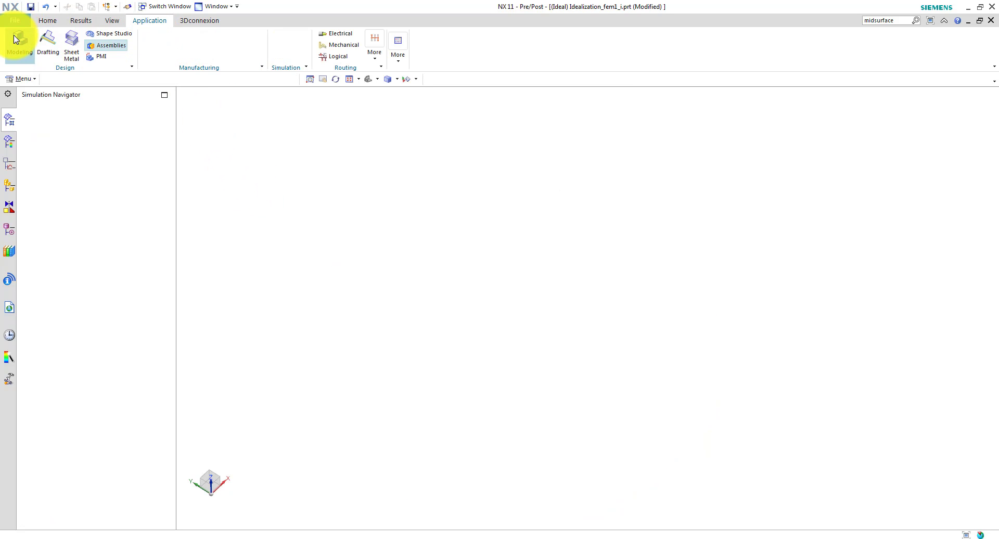
mouse_move(240, 157)
middle_mouse_down()
mouse_move(254, 172)
mouse_move(284, 173)
middle_mouse_up()
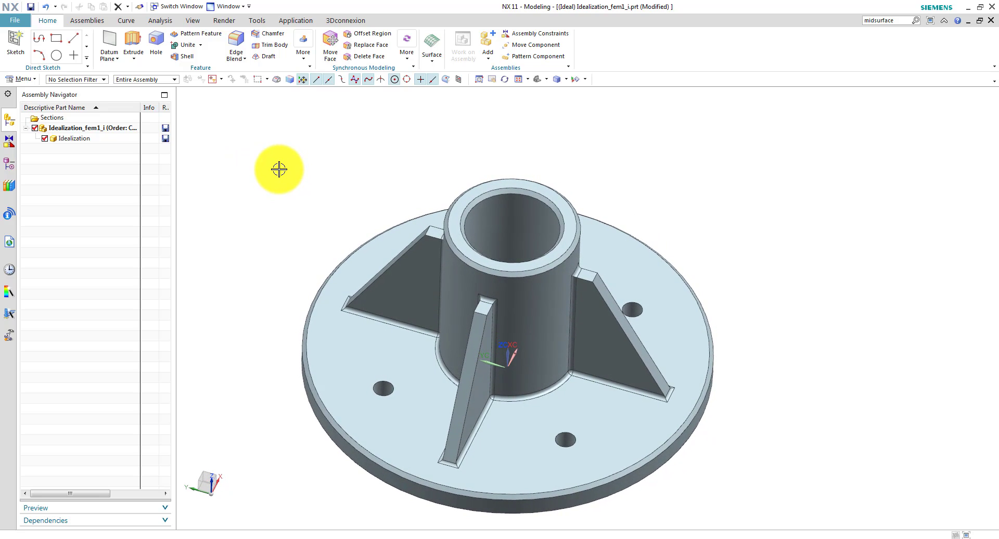
mouse_move(254, 138)
middle_mouse_down()
mouse_move(283, 147)
mouse_move(255, 156)
middle_mouse_up()
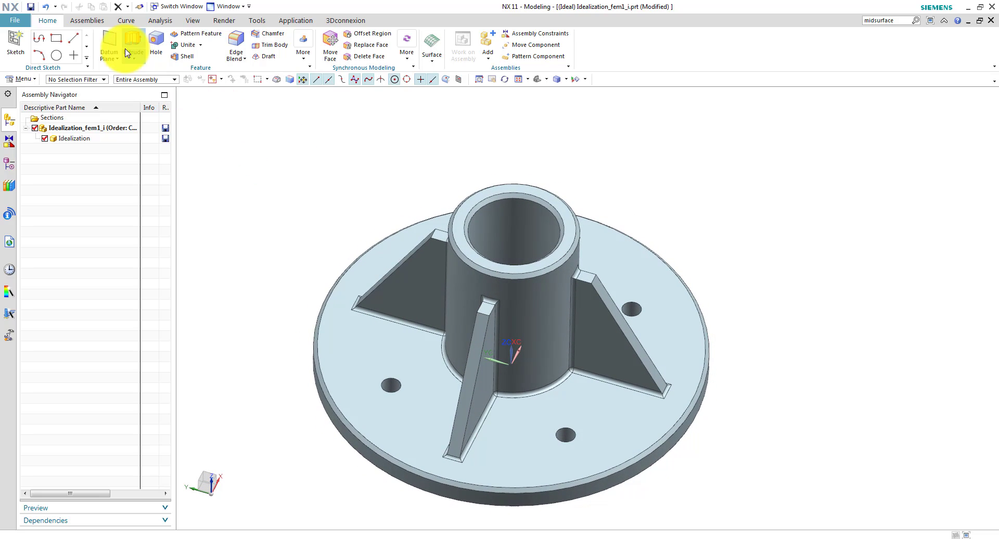
left_click(109, 39)
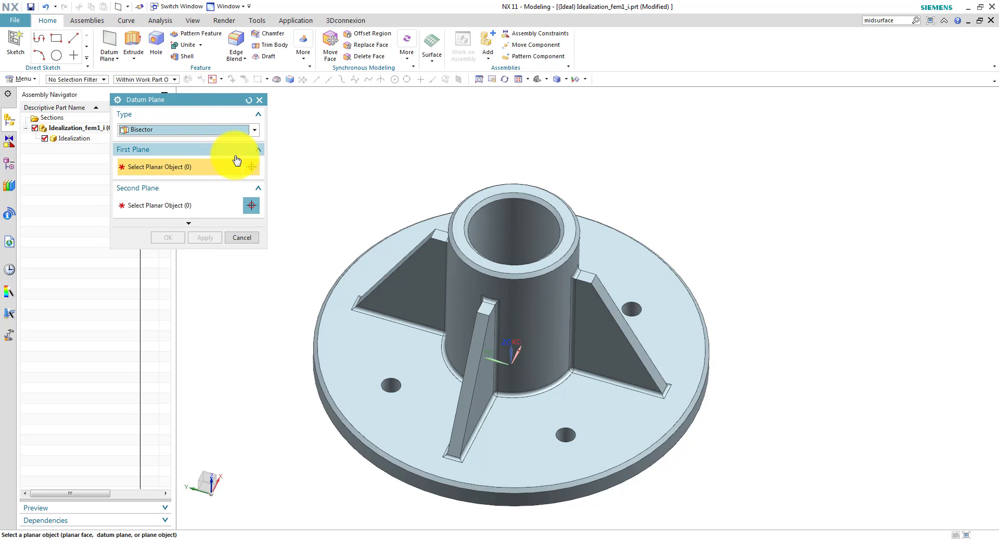
left_click(607, 345)
left_click(483, 379)
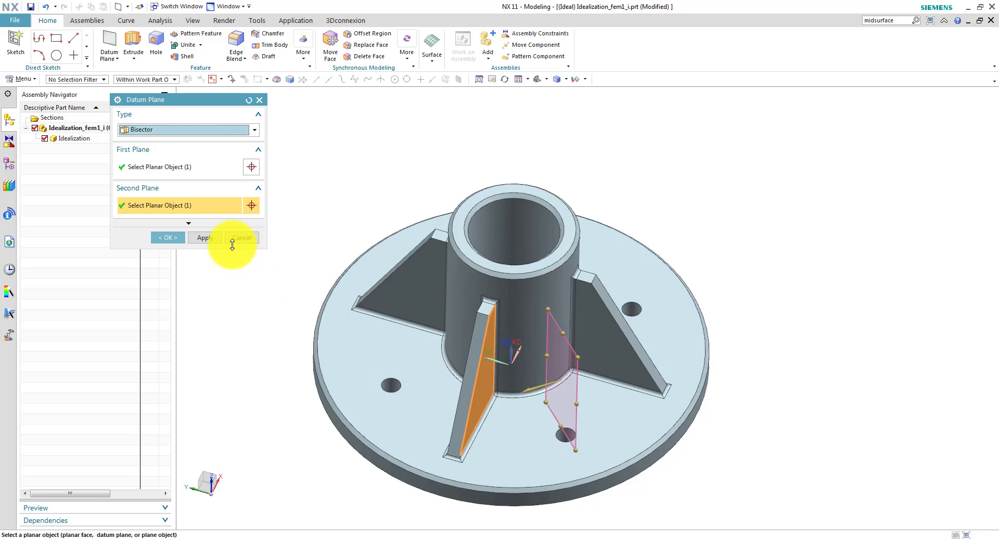
left_click(203, 238)
Step: Create a second Bisector datum plane, perpendicular to the first, between the facing sides of the next pair of adjacent ribs
middle_click_drag(499, 268, 564, 359)
left_click(564, 359)
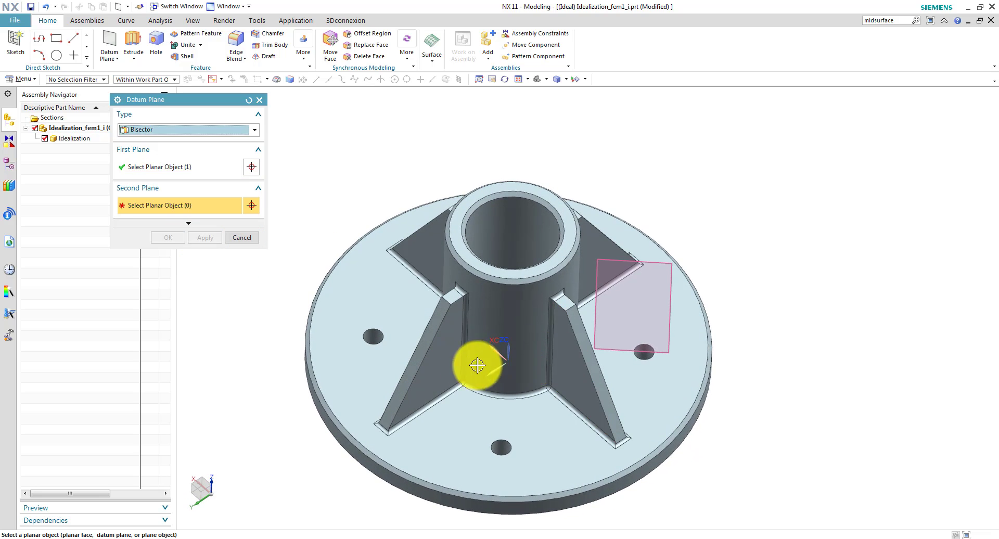
left_click(444, 363)
left_click(170, 237)
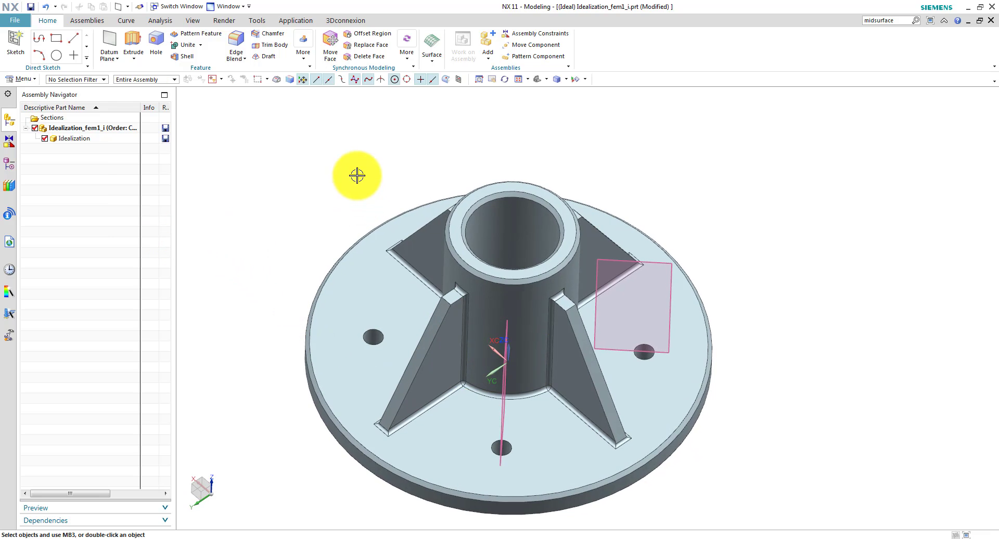
Step: Trim the promoted flange body with the first datum plane, keeping one half with two ribs
middle_click_drag(360, 173, 286, 156)
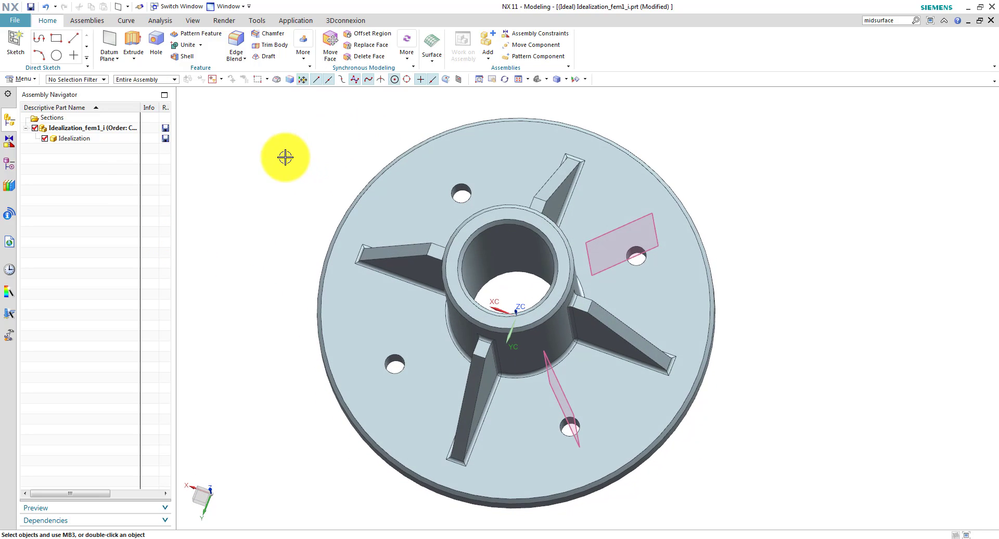
left_click(263, 48)
left_click(451, 229)
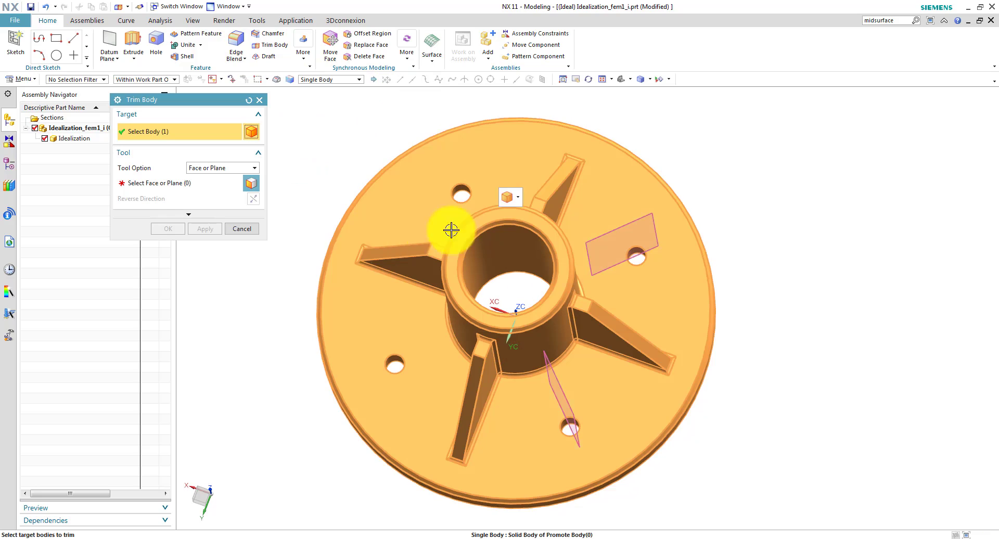
left_click(173, 183)
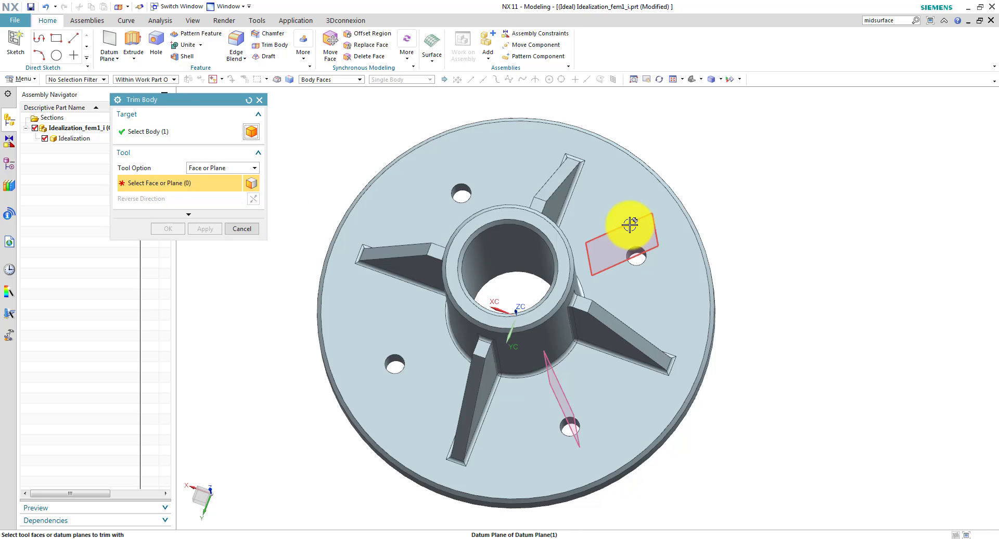
left_click(607, 232)
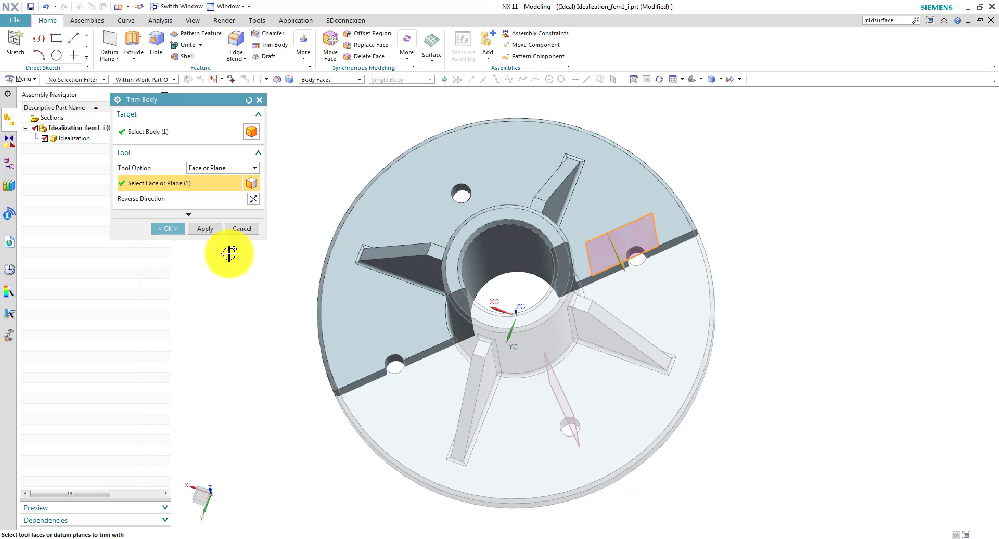
left_click(205, 232)
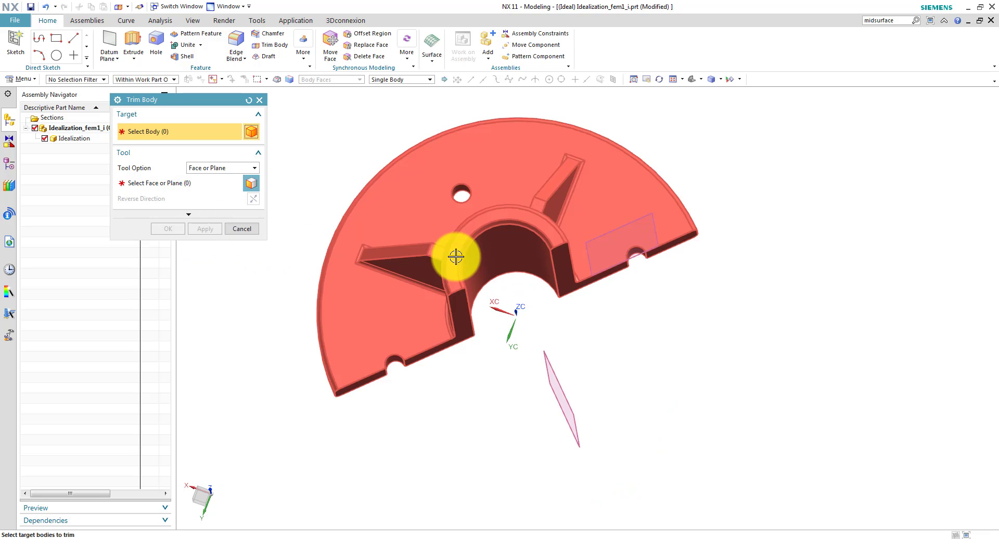
Step: Trim the remaining half of the flange with the second datum plane, keeping a quarter with one rib
left_click(458, 279)
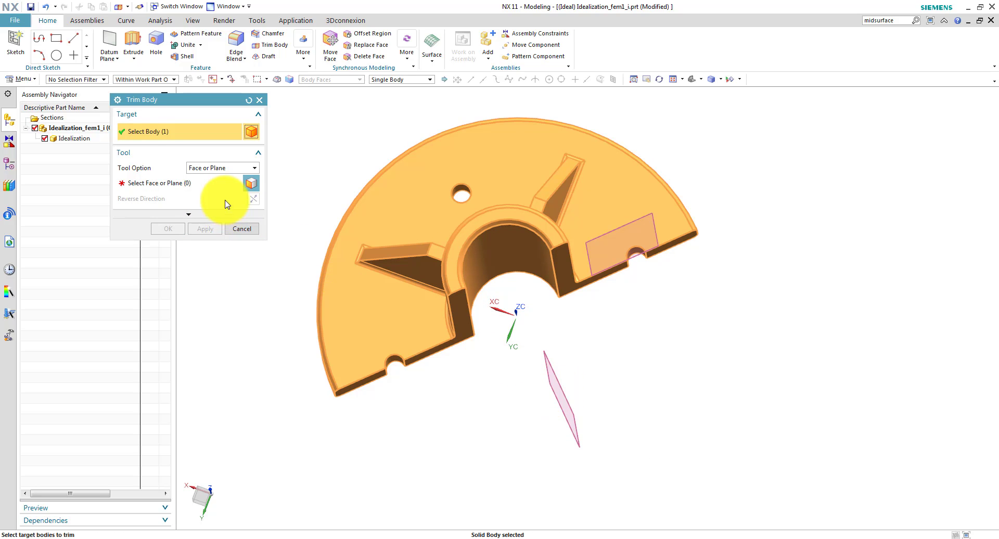
left_click(188, 183)
left_click(554, 405)
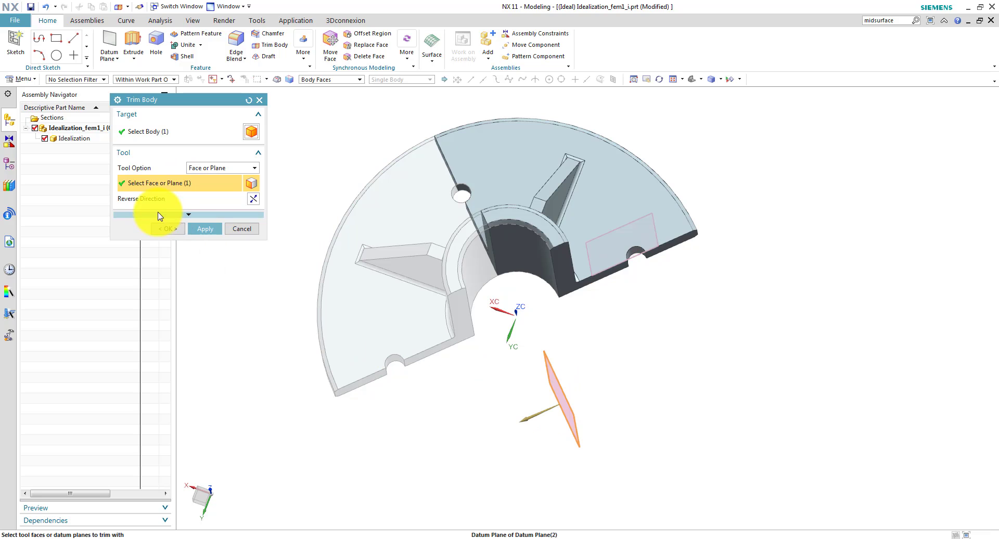
left_click(168, 229)
Step: Hide all datums in the model using Show and Hide
mouse_move(357, 258)
middle_mouse_down()
mouse_move(400, 265)
mouse_move(395, 283)
mouse_move(435, 263)
mouse_move(374, 265)
middle_mouse_up()
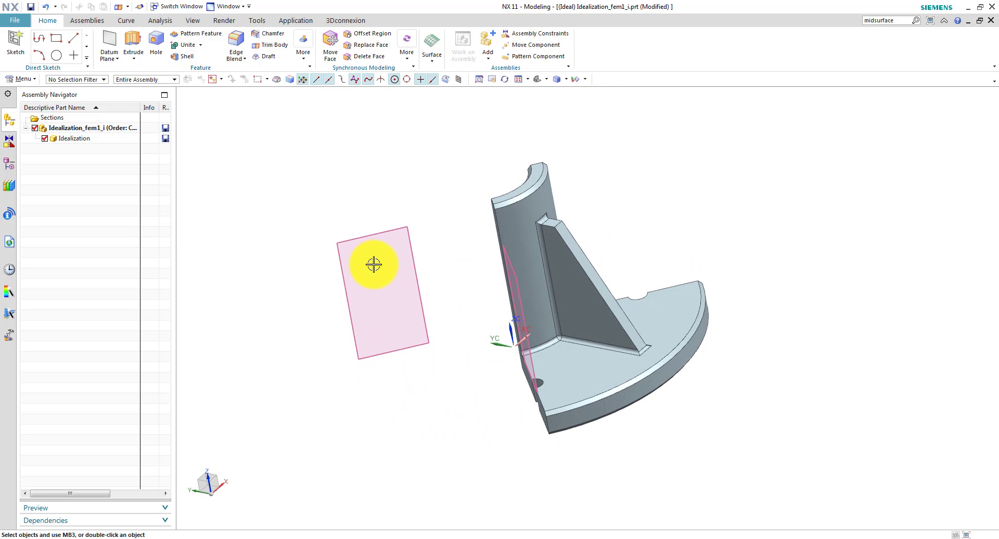
key("ctrl+w")
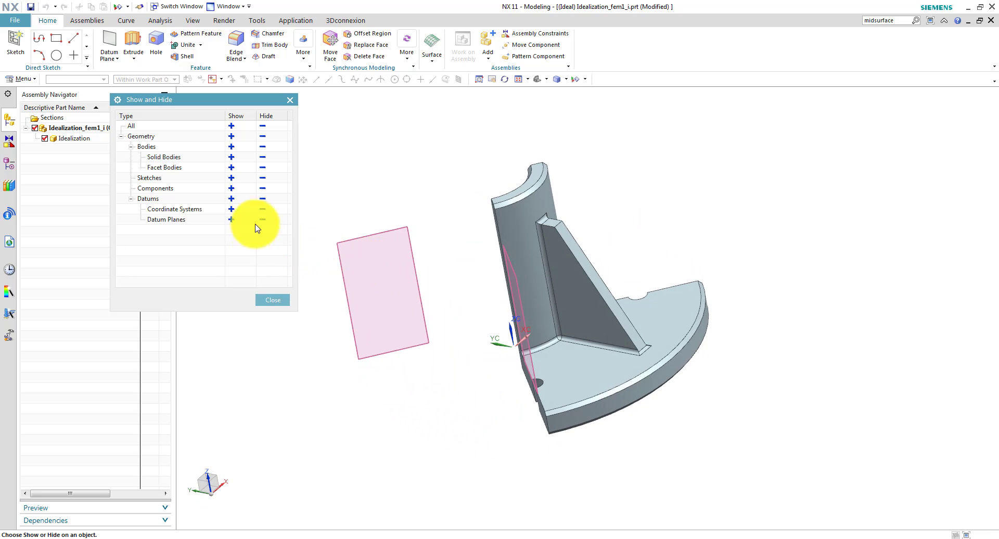
left_click(266, 203)
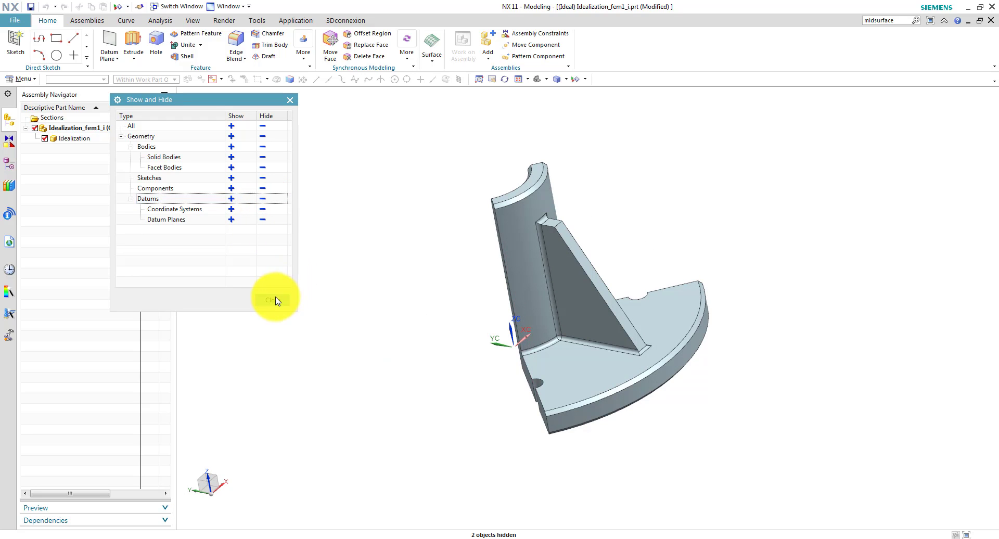
left_click(273, 301)
Step: Delete the connected blend faces around the rib and along the foot of the tube, using the Connected Blend Faces rule
middle_click_drag(541, 320, 682, 296)
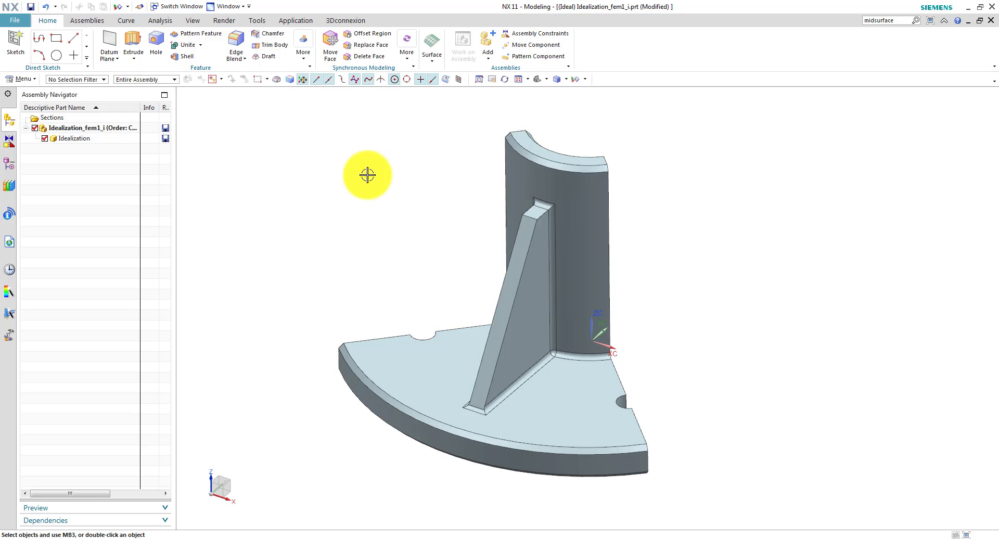
left_click(359, 60)
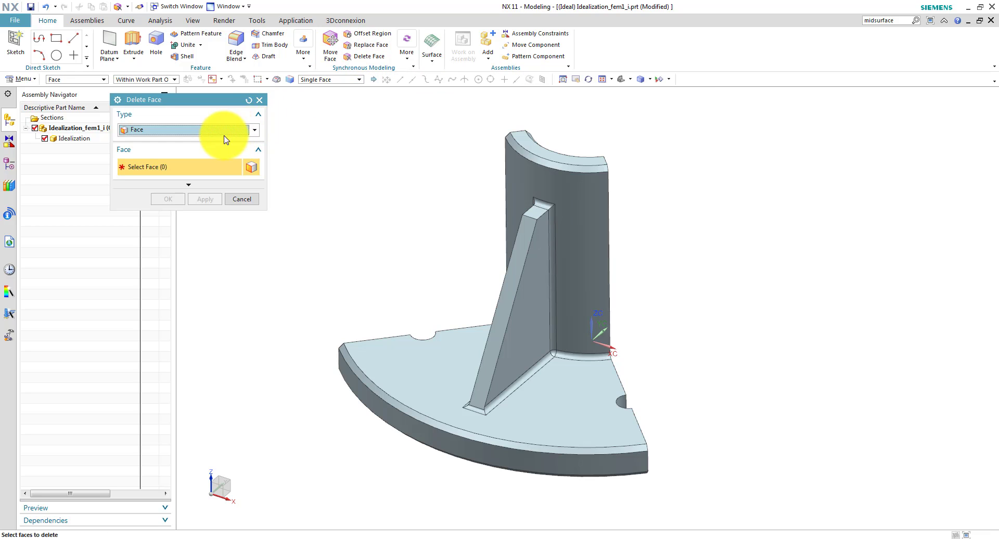
left_click(335, 84)
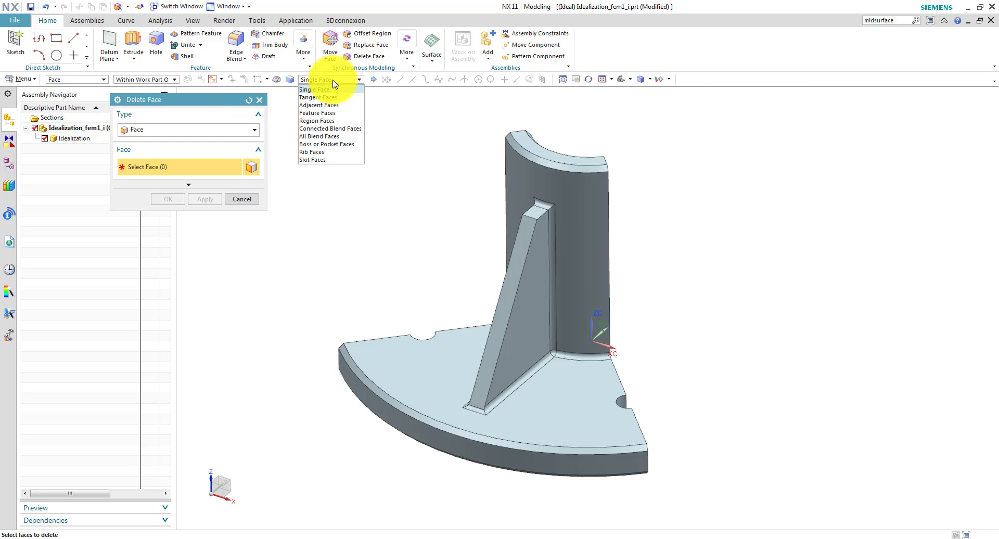
left_click(334, 129)
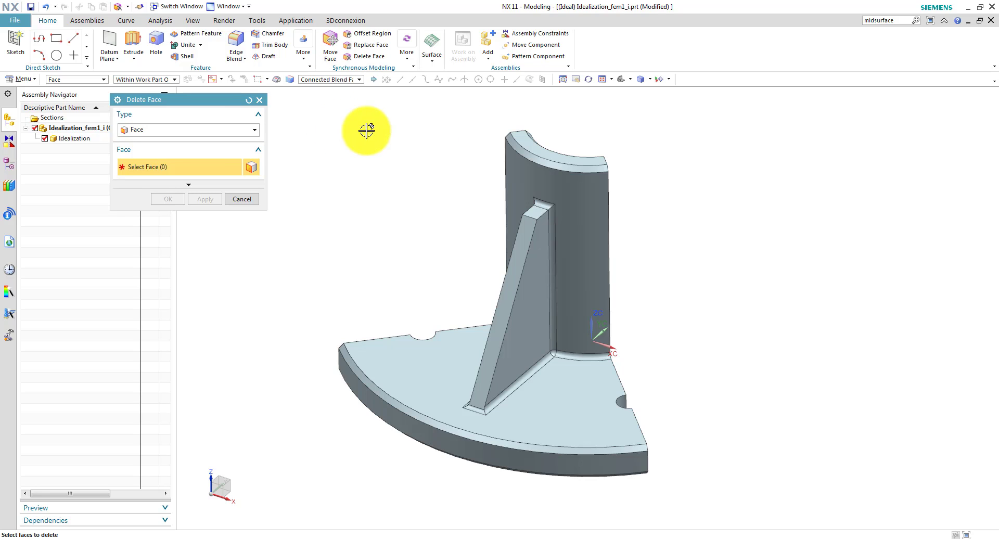
scroll(640, 356, "up", 3)
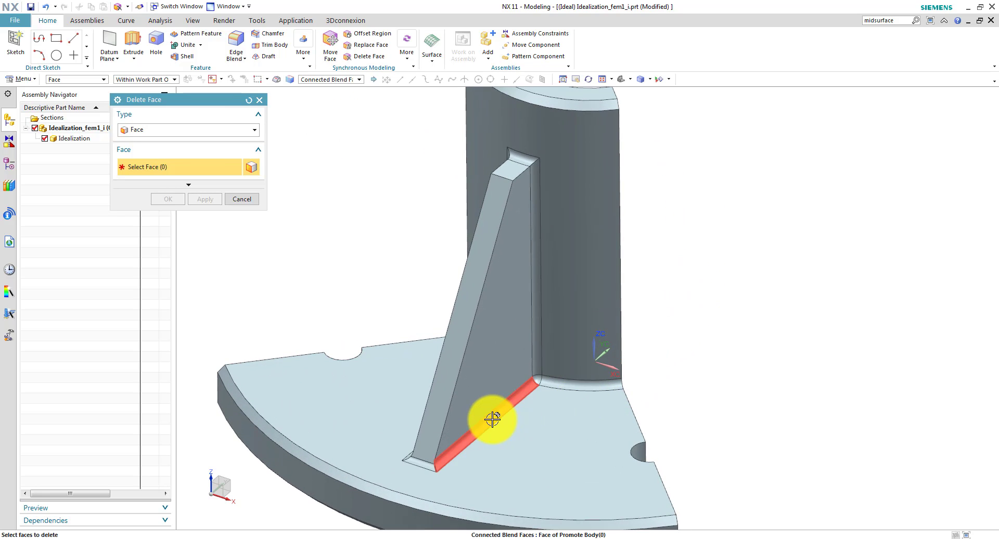
left_click(515, 420)
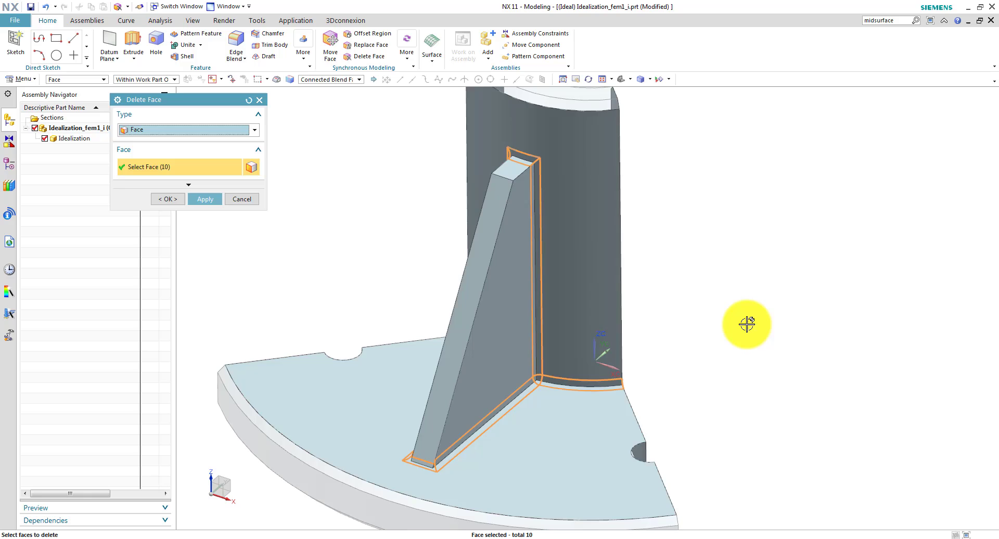
middle_click_drag(747, 325, 650, 297)
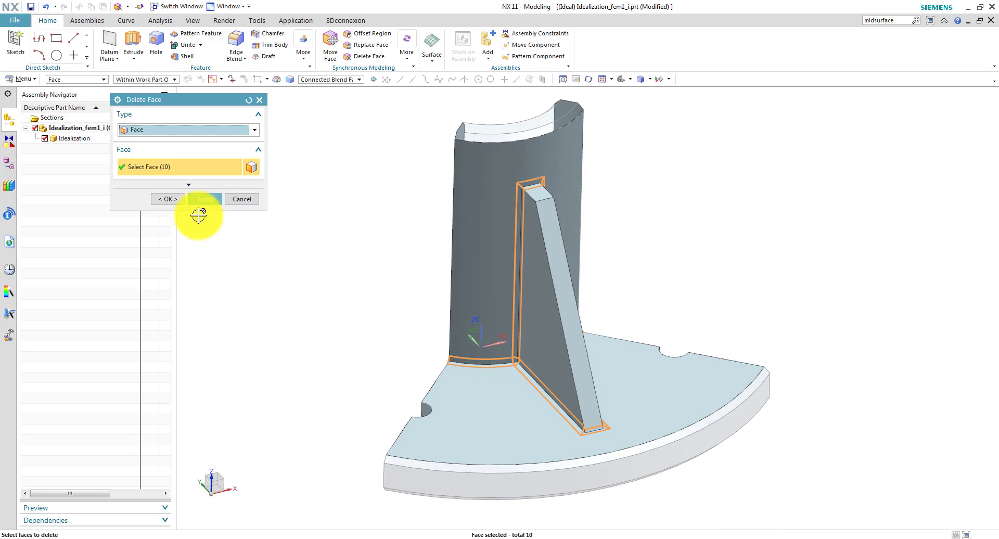
left_click(204, 199)
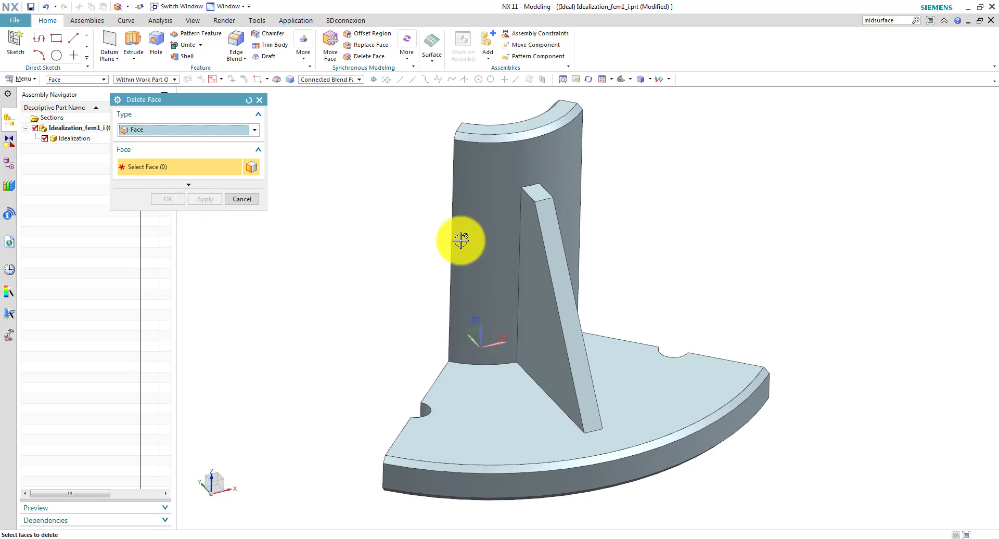
Step: Delete the inner and outer chamfer faces at the tube's upper end, using the Single Face rule
middle_click_drag(457, 241, 332, 202)
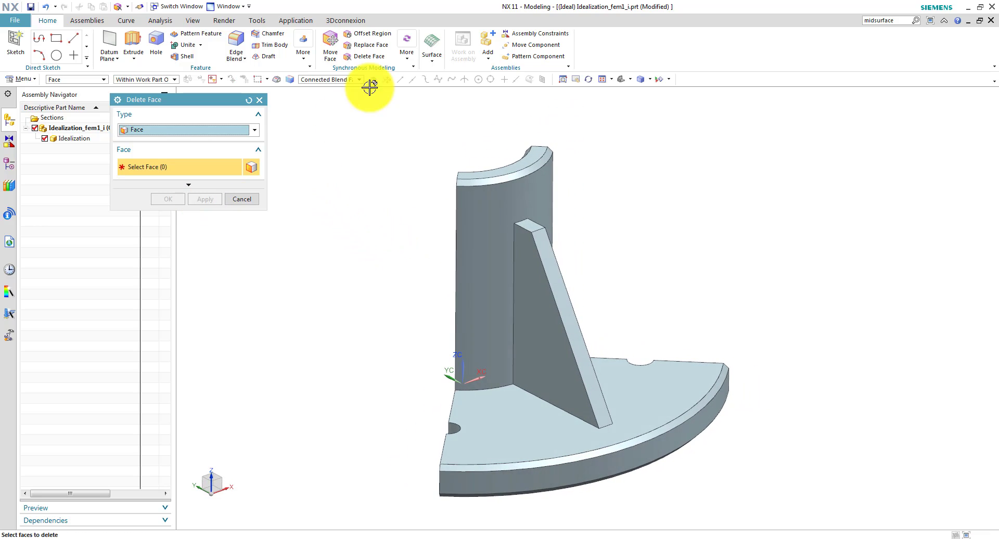
middle_click_drag(417, 229, 535, 189)
scroll(493, 216, "up", 5)
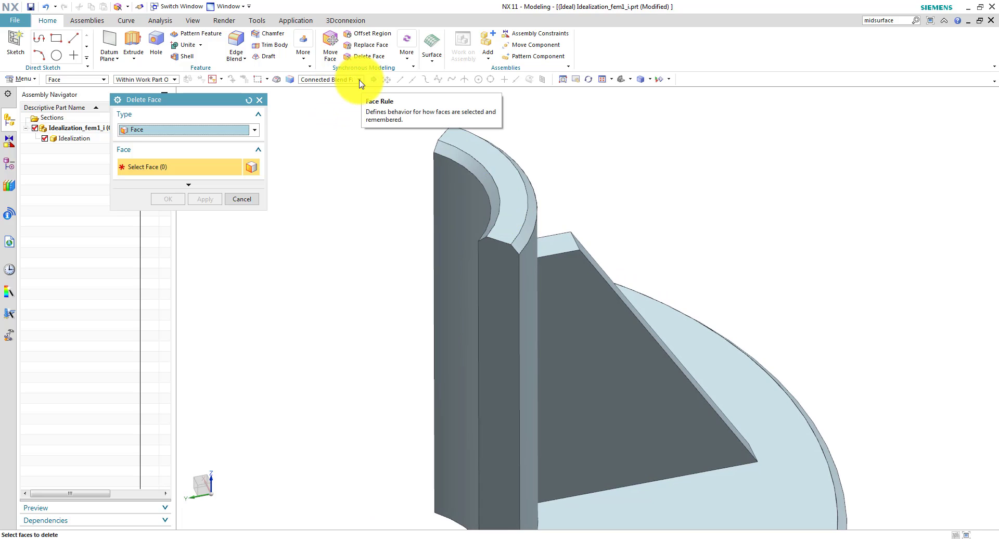
left_click(360, 80)
left_click(314, 89)
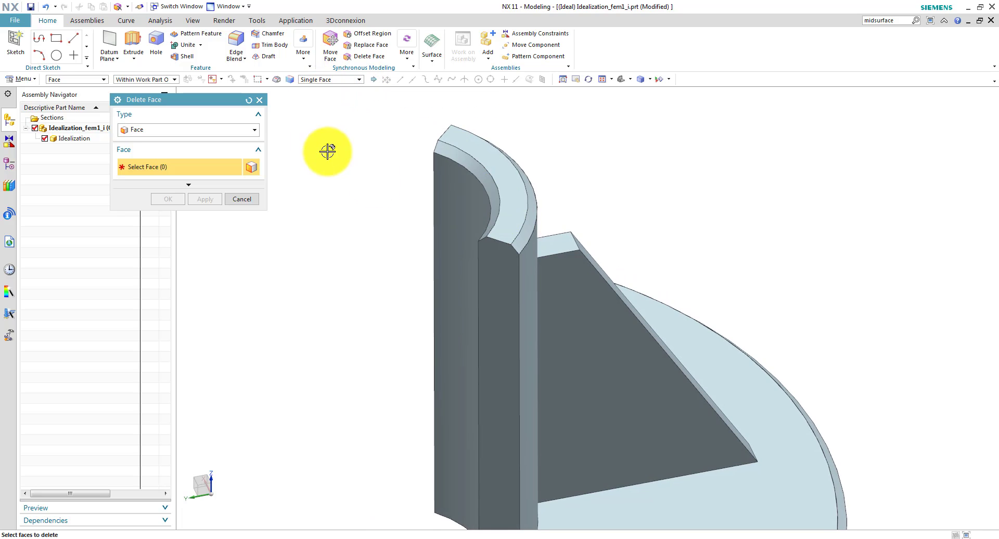
left_click(478, 174)
middle_click_drag(555, 157, 524, 195)
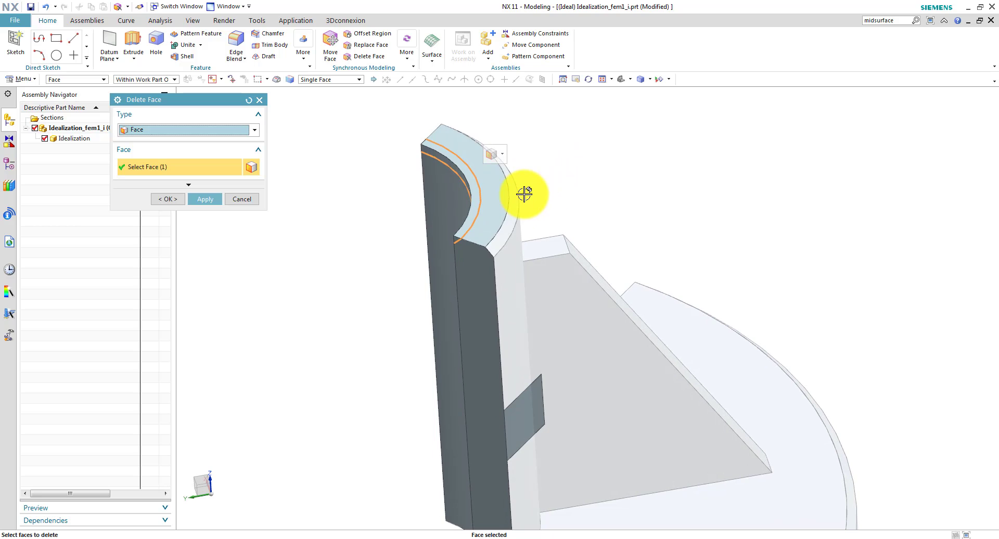
left_click(513, 202)
left_click(203, 200)
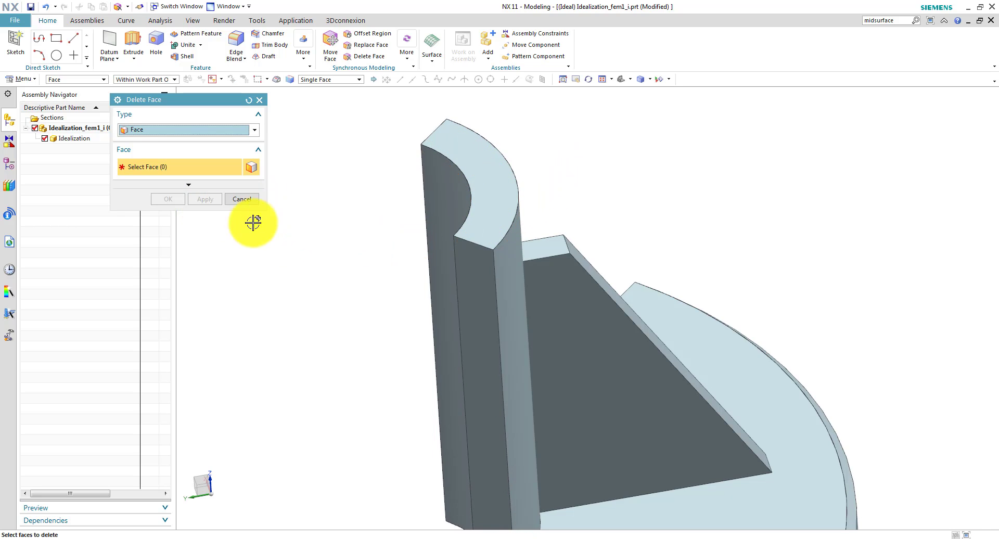
mouse_move(256, 220)
middle_mouse_down()
mouse_move(279, 178)
mouse_move(268, 229)
middle_mouse_up()
left_click(241, 200)
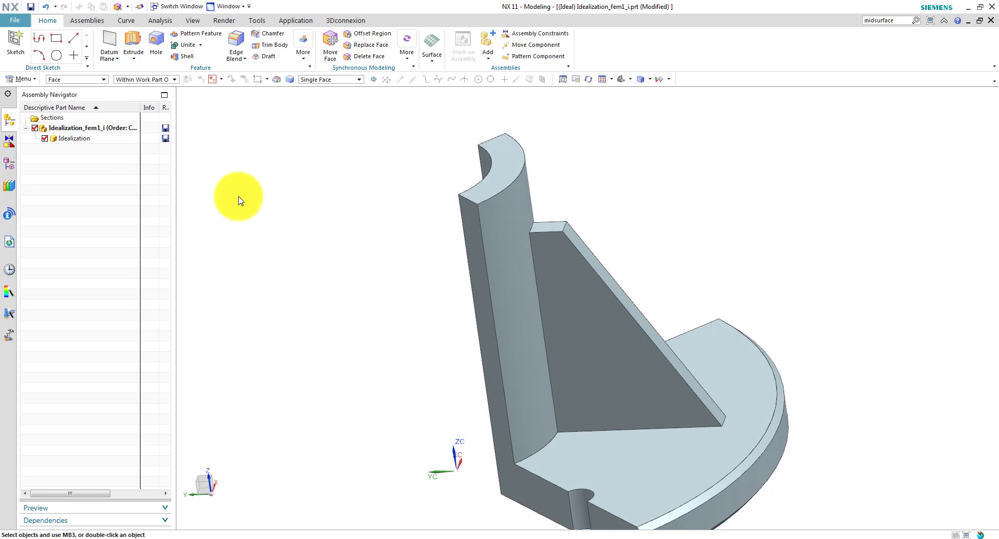
Step: Replace the upper and lower chamfer faces on the base plate's rim with its outer cylindrical face at 0 mm offset
middle_click_drag(238, 200, 357, 42)
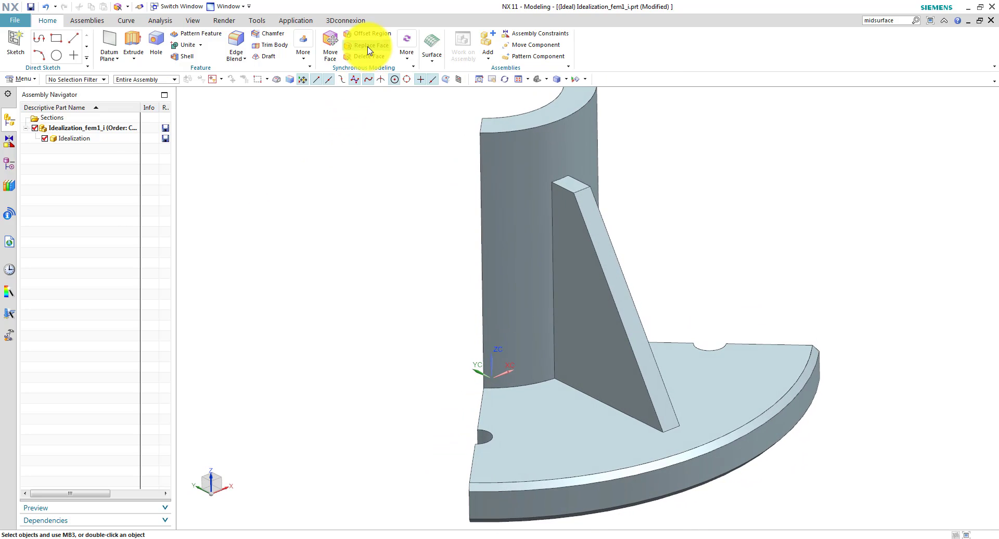
left_click(364, 44)
scroll(653, 278, "up", 2)
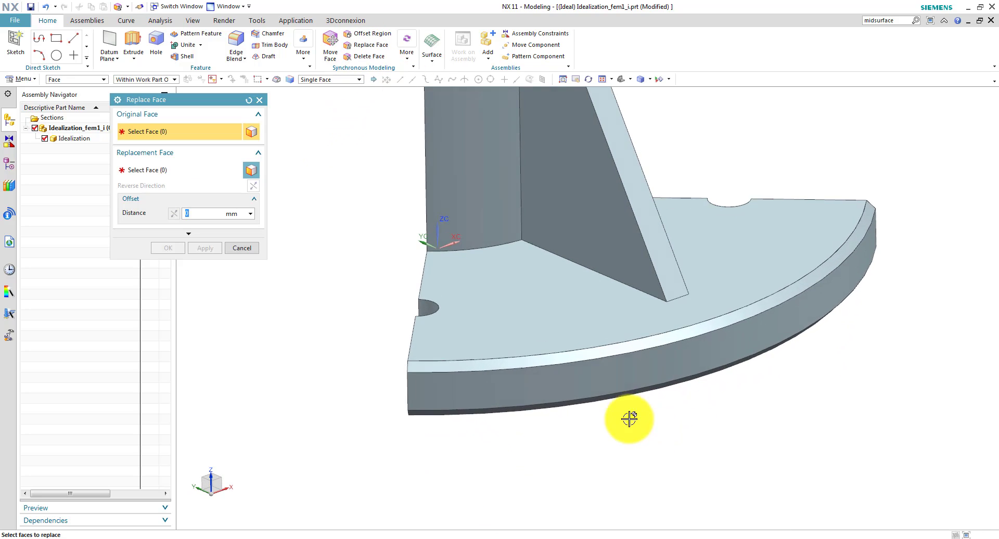
left_click(608, 350)
middle_click_drag(696, 423, 663, 268)
left_click(664, 339)
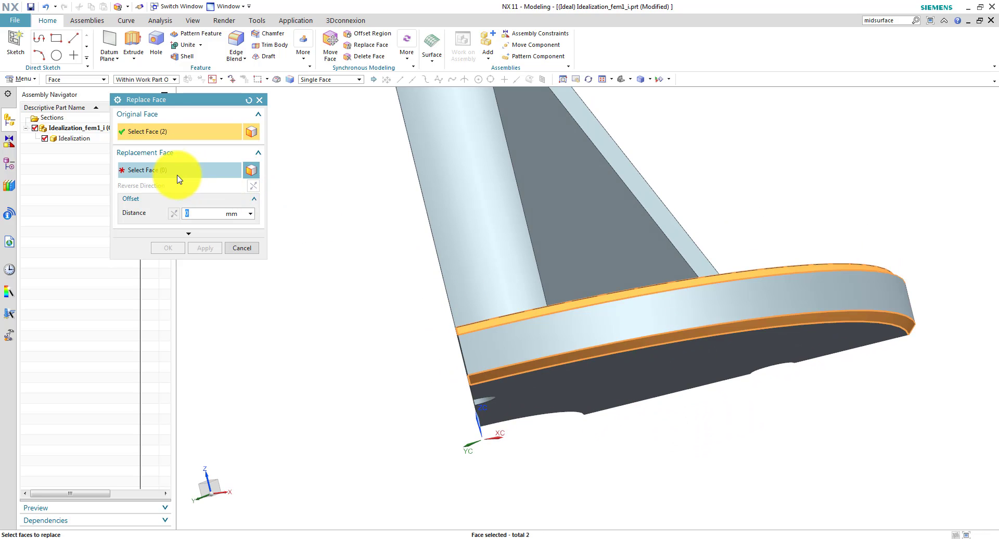
left_click(156, 171)
left_click(620, 325)
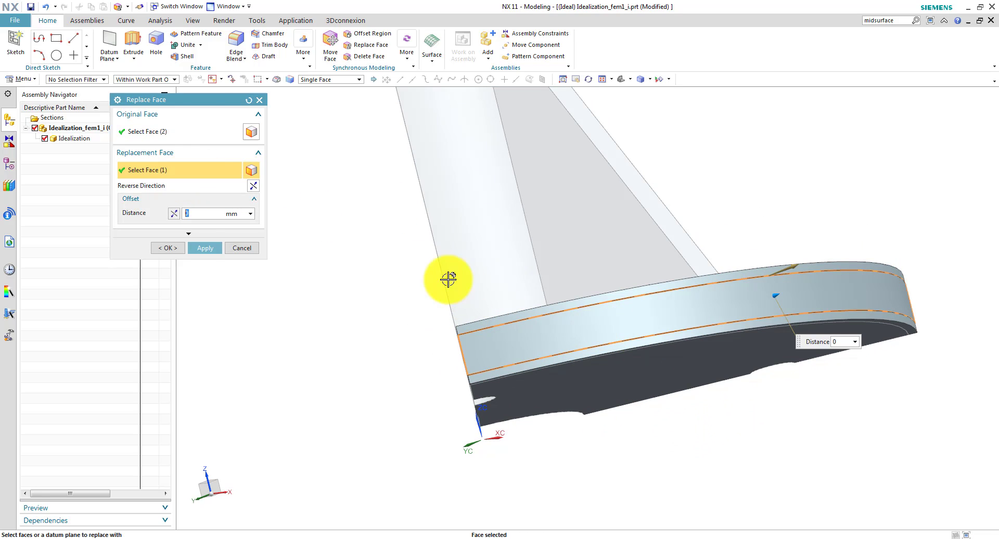
left_click(199, 252)
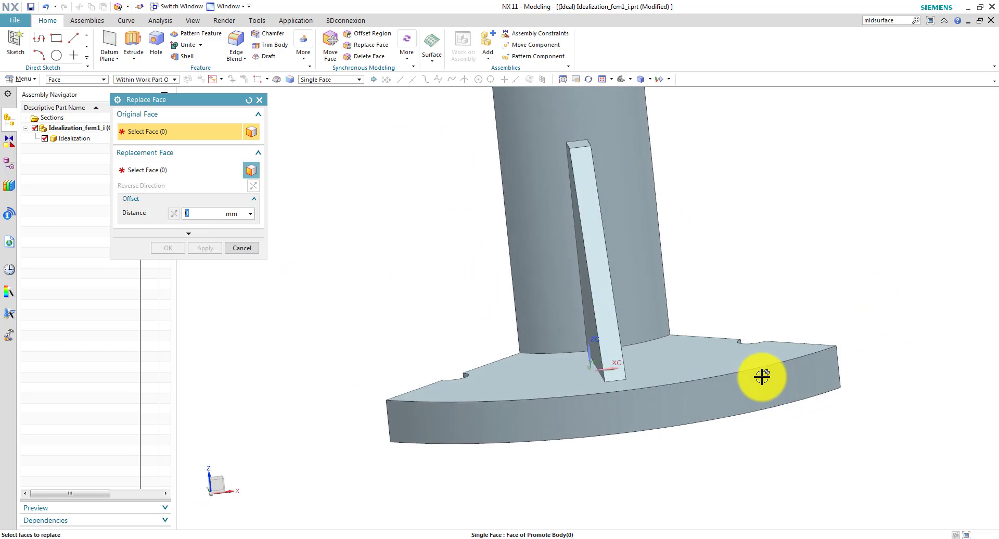
middle_click_drag(771, 378, 732, 395)
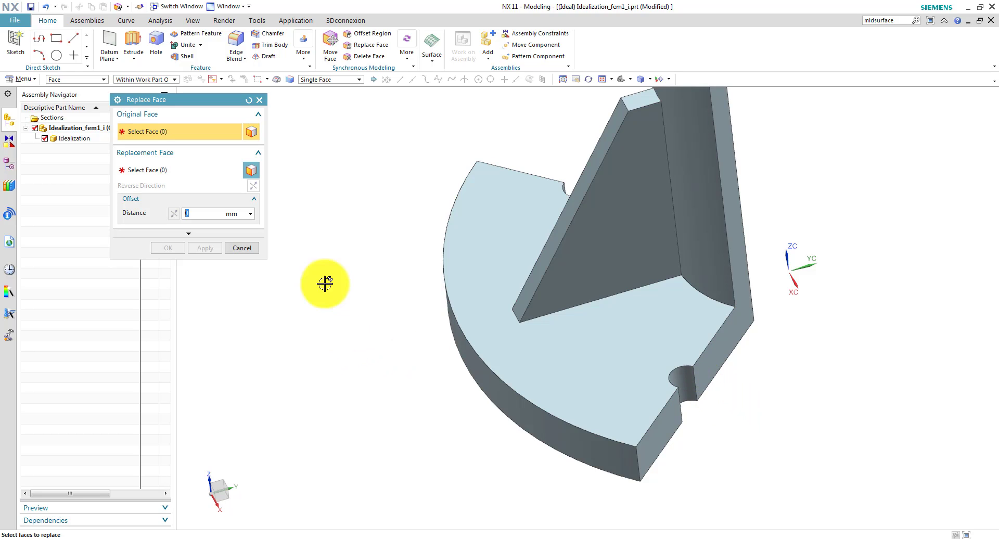
left_click(247, 252)
Step: Switch the idealized part from Modeling to the Pre/Post application
middle_click_drag(401, 363, 304, 320)
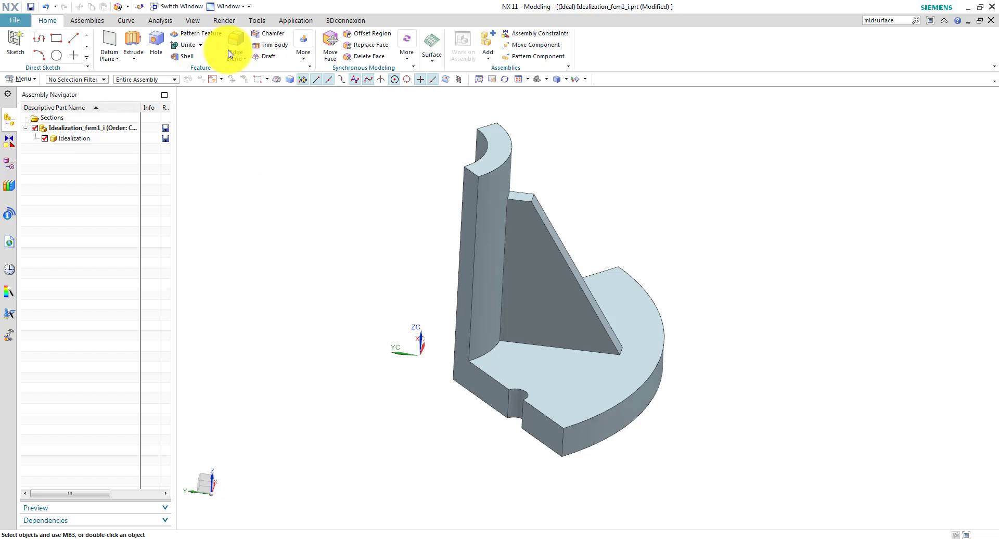
left_click(305, 64)
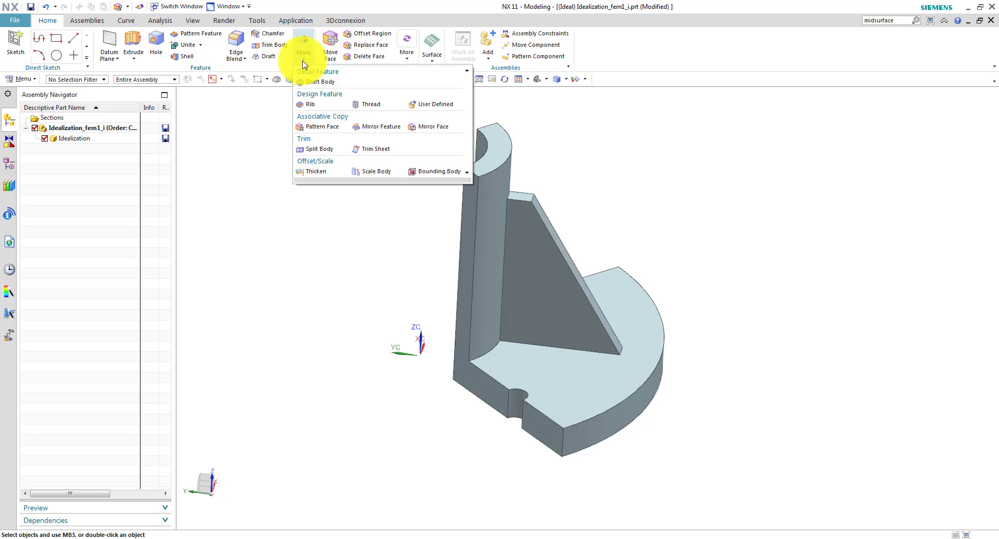
left_click(199, 174)
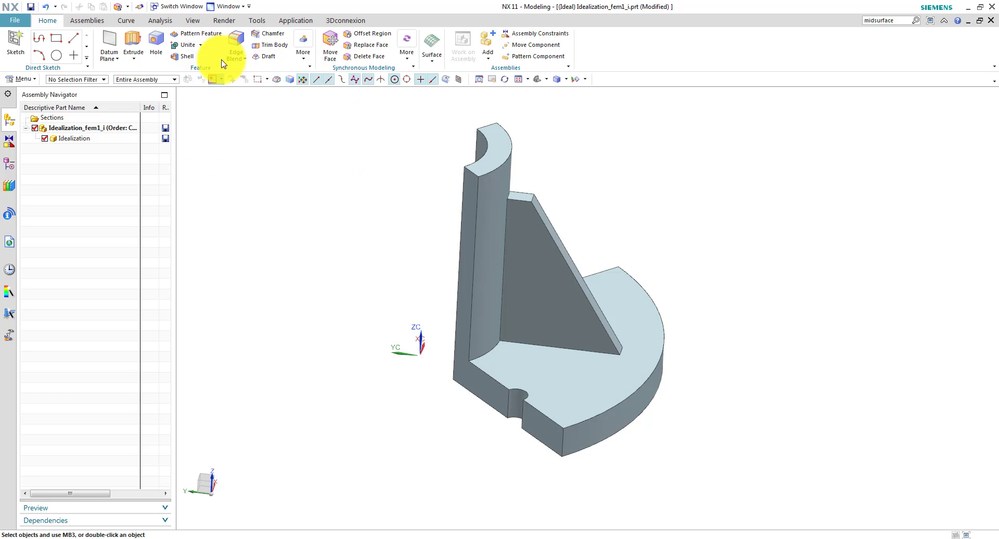
left_click(81, 130)
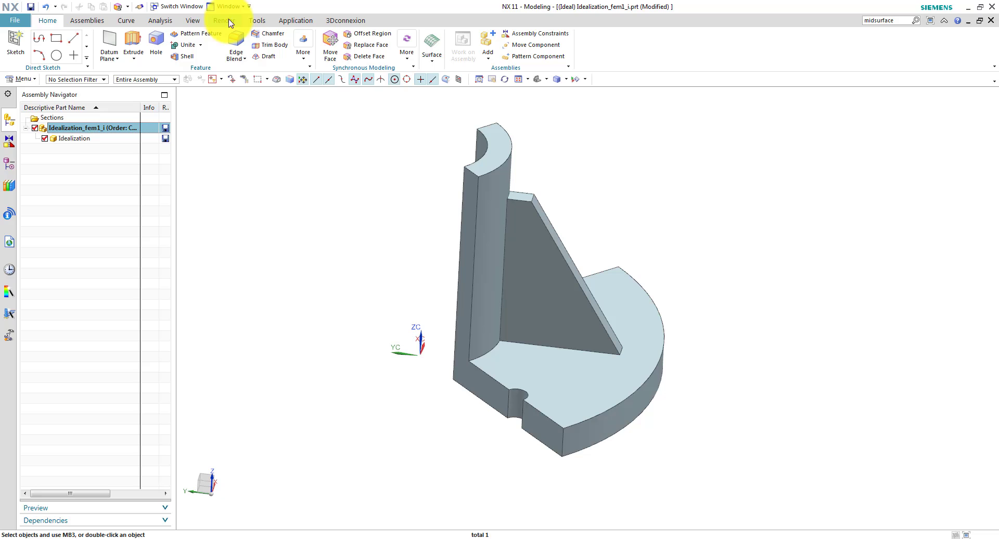
left_click(289, 22)
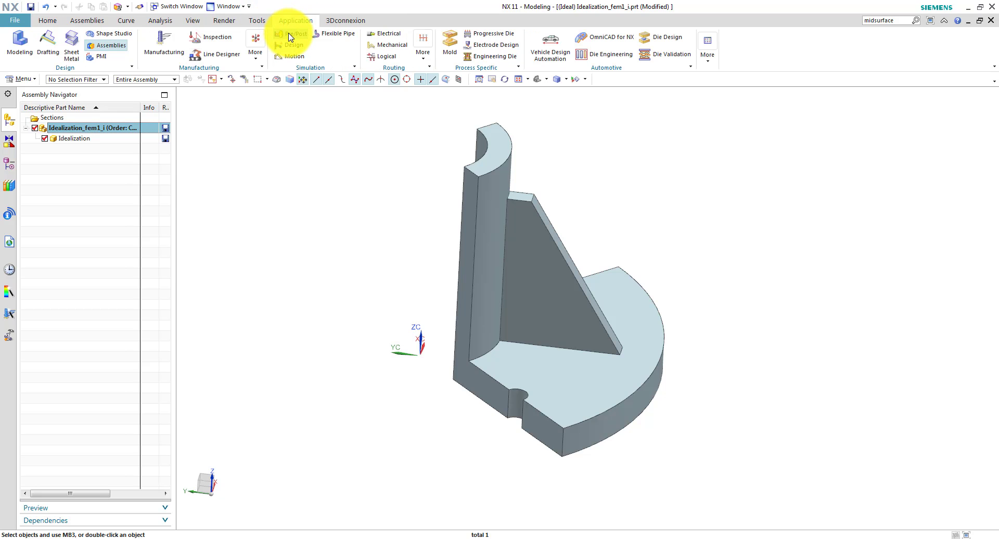
left_click(290, 36)
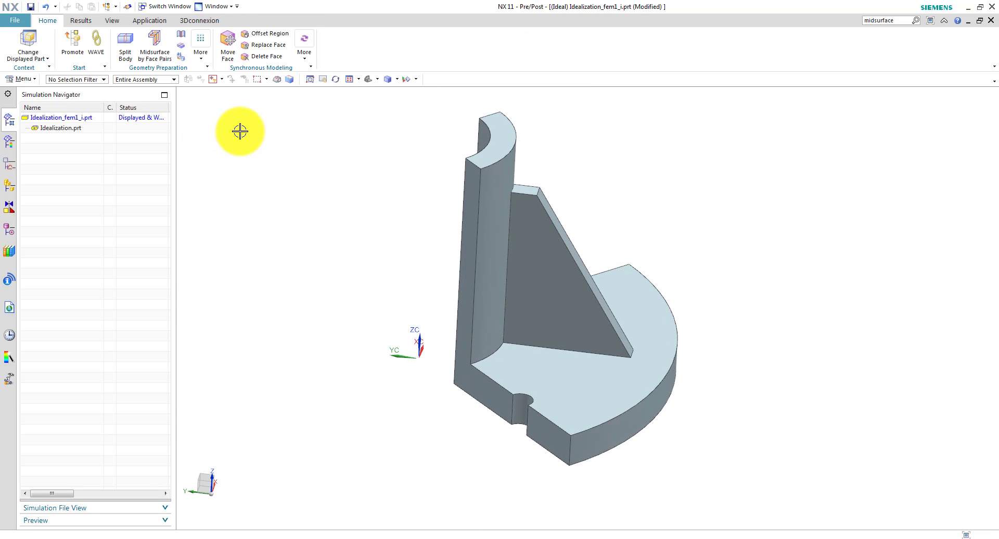
Step: Create midsurfaces of the quarter flange from automatic face pairs with the Progressive strategy, hiding the solid body upon apply
left_click(155, 41)
middle_click_drag(776, 111, 715, 215)
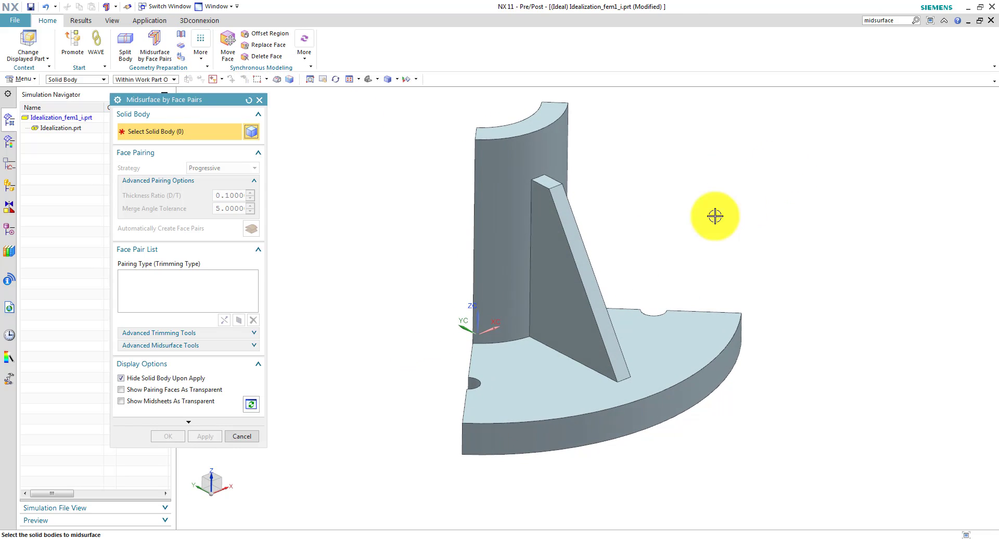
left_click(573, 325)
middle_click_drag(573, 325, 314, 291)
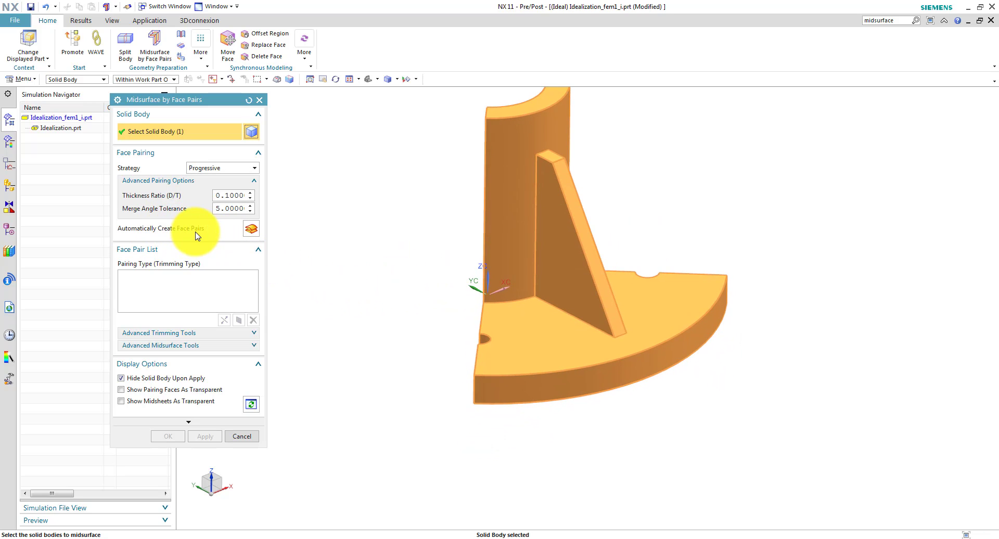
left_click(252, 230)
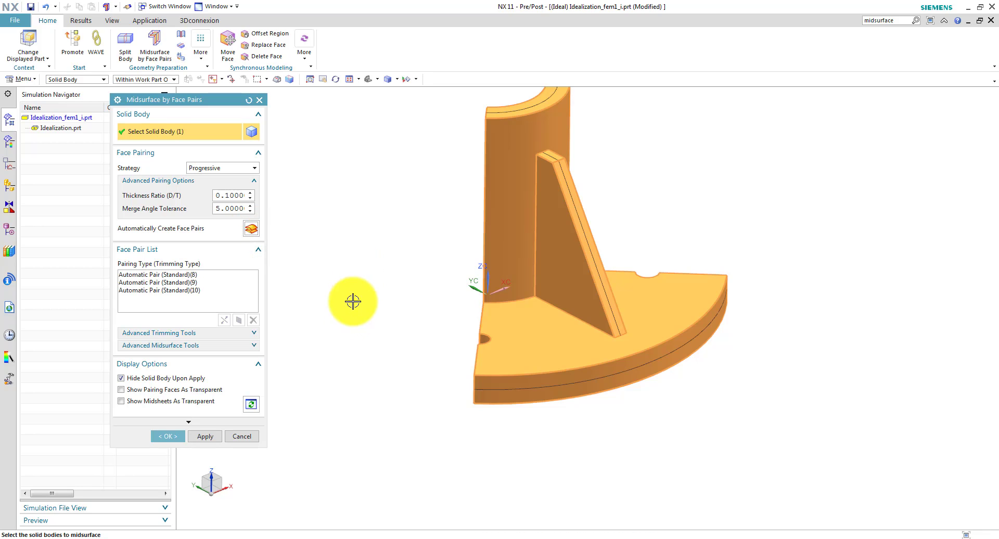
left_click(122, 379)
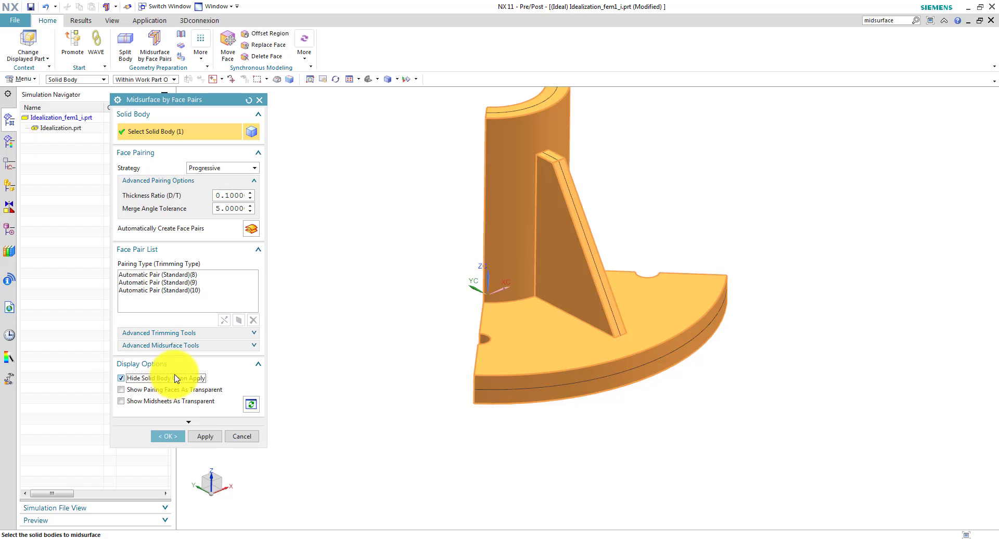
left_click(204, 437)
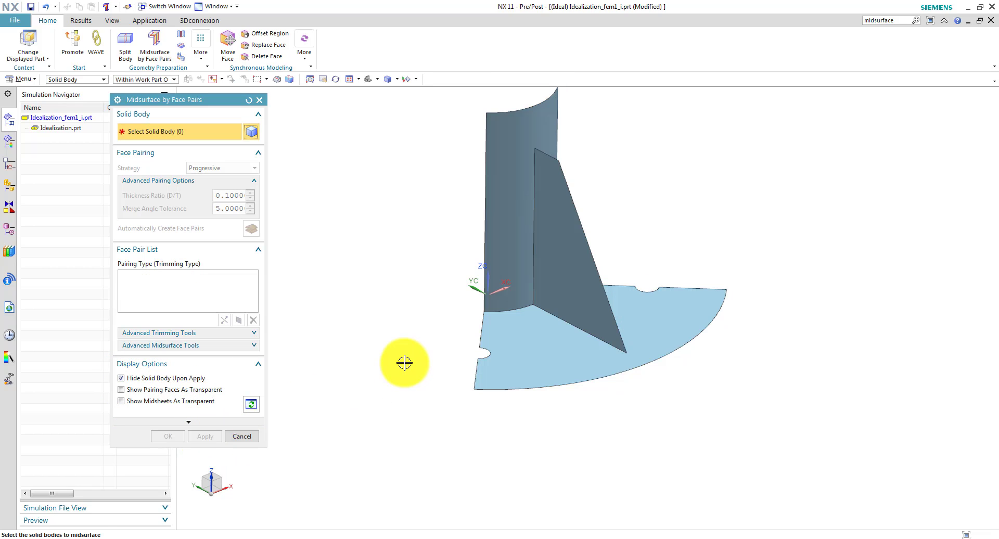
left_click(242, 437)
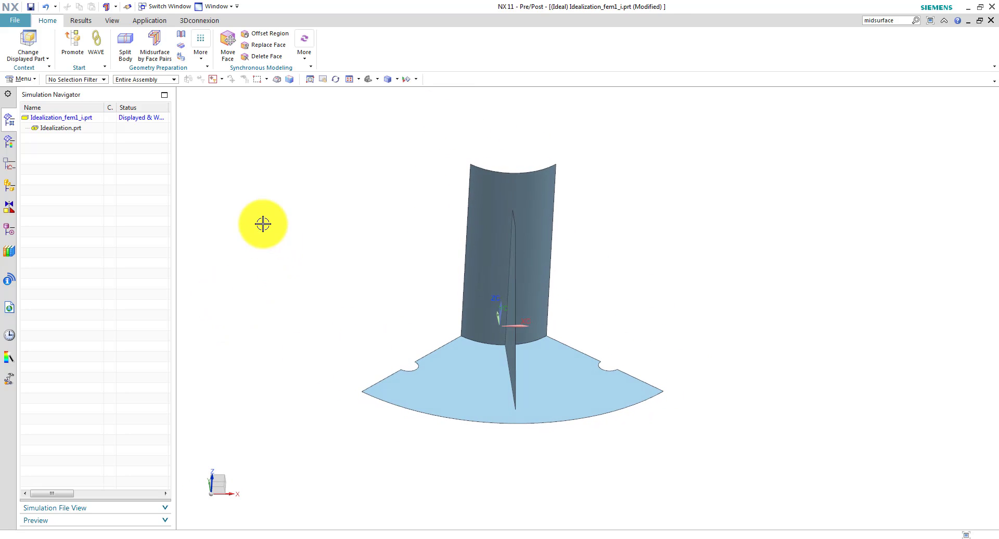
Step: Display the FEM file Idealization_fem1.fem from the idealized part Idealization_fem1_i.prt
left_click(87, 121)
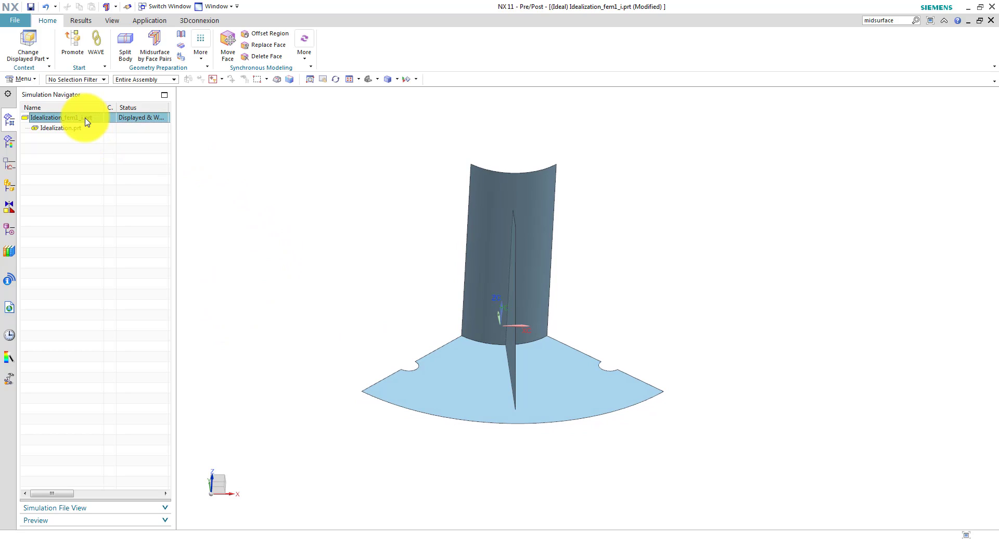
right_click(87, 121)
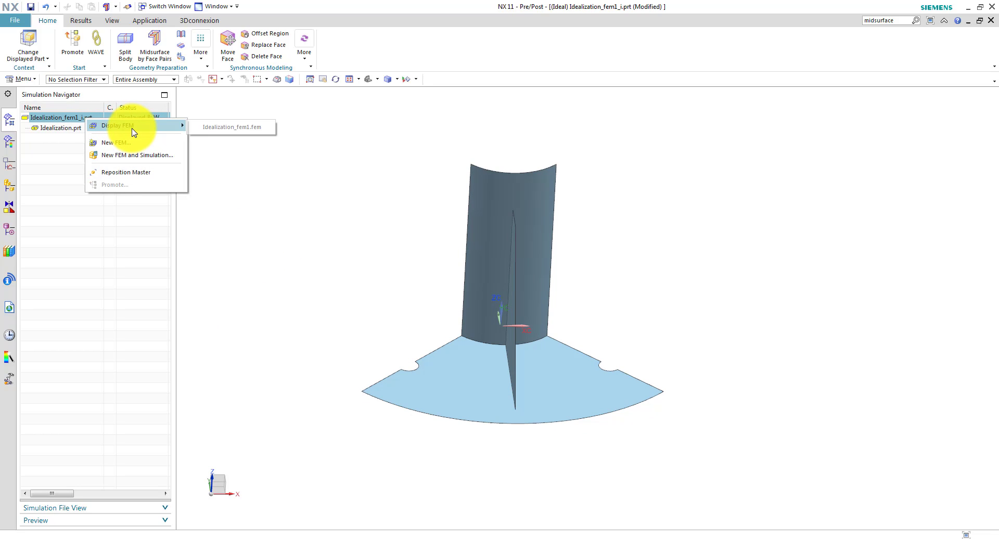
left_click(227, 129)
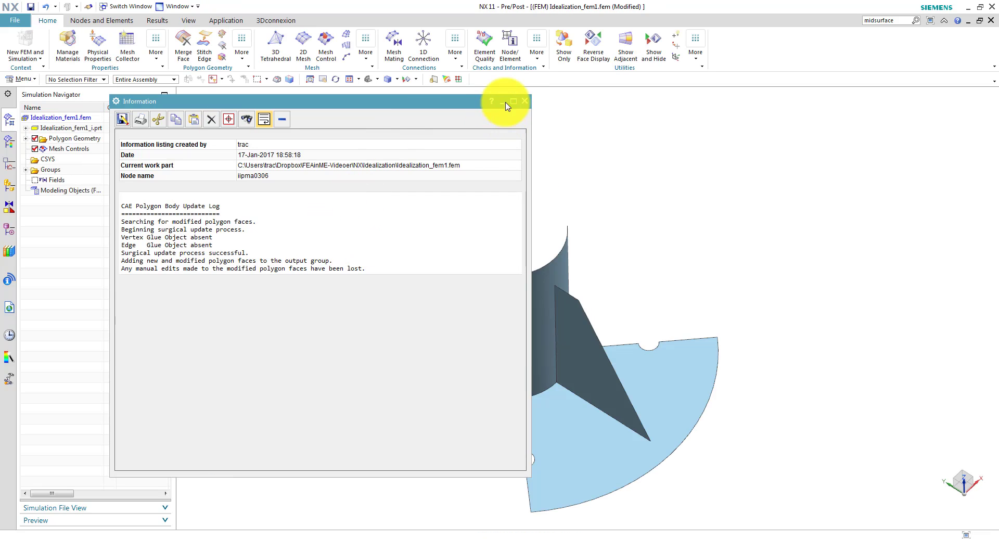
Step: Stitch the cylinder, base plate and rib polygon bodies automatically with Edge to Face, using 0.1 mm search distance and snap ends
left_click(526, 102)
key("Home")
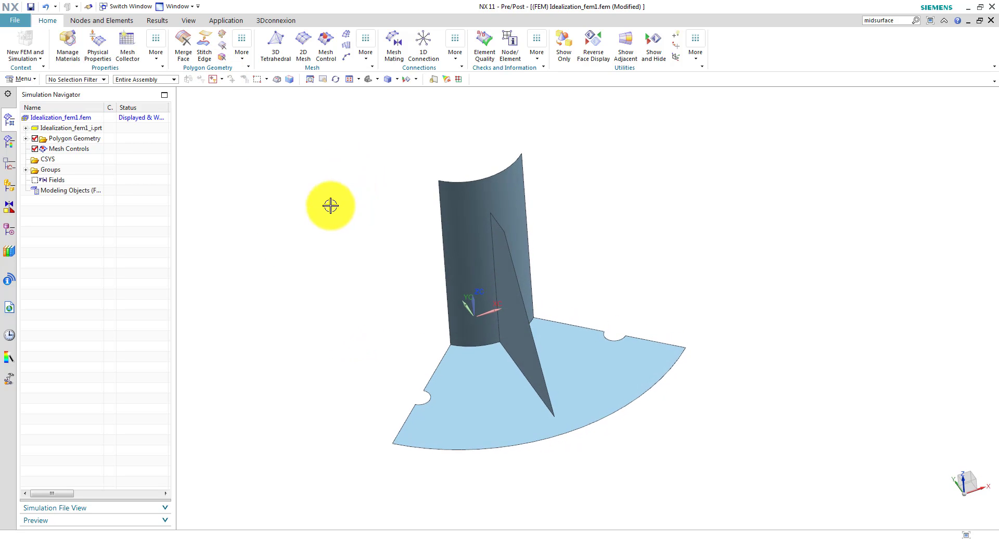
left_click(204, 45)
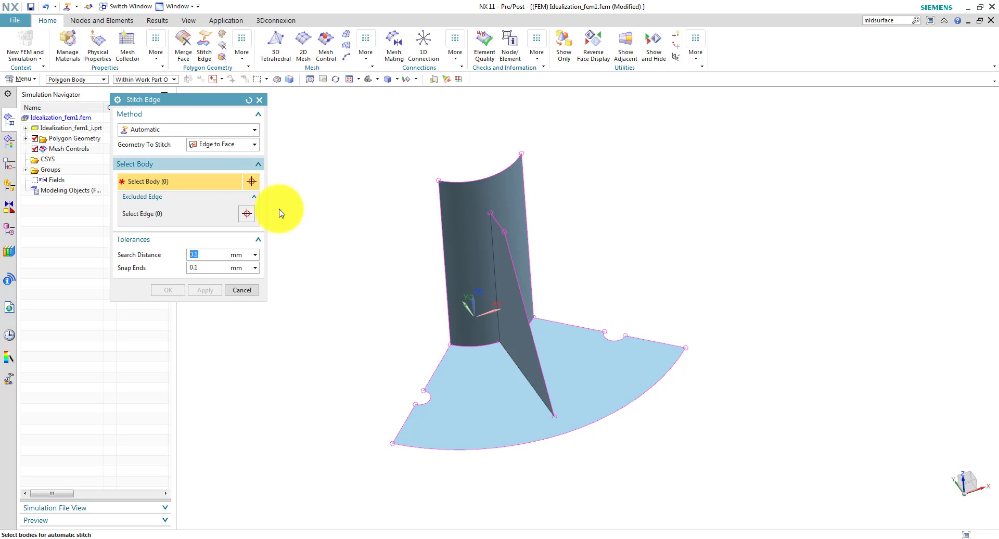
left_click(506, 378)
left_click(490, 328)
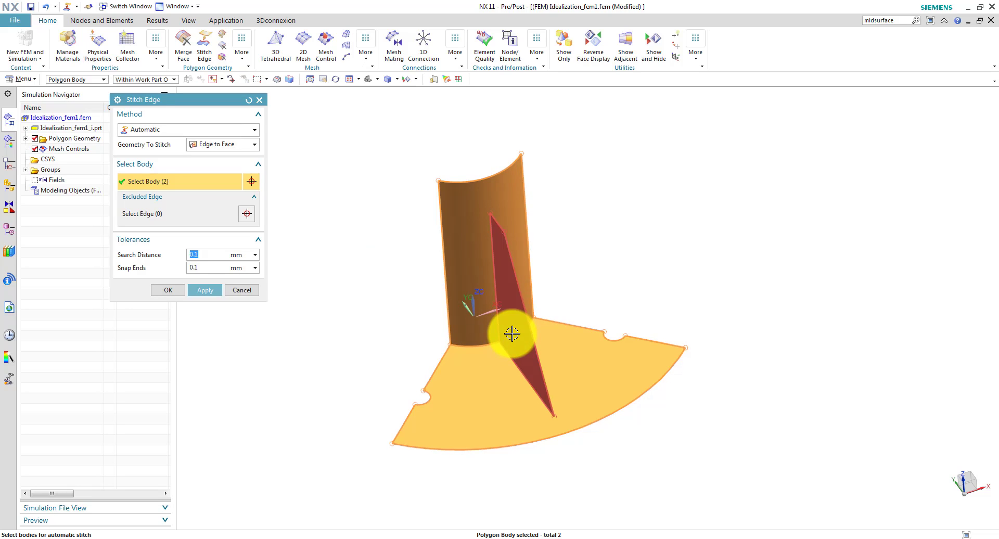
left_click(512, 334)
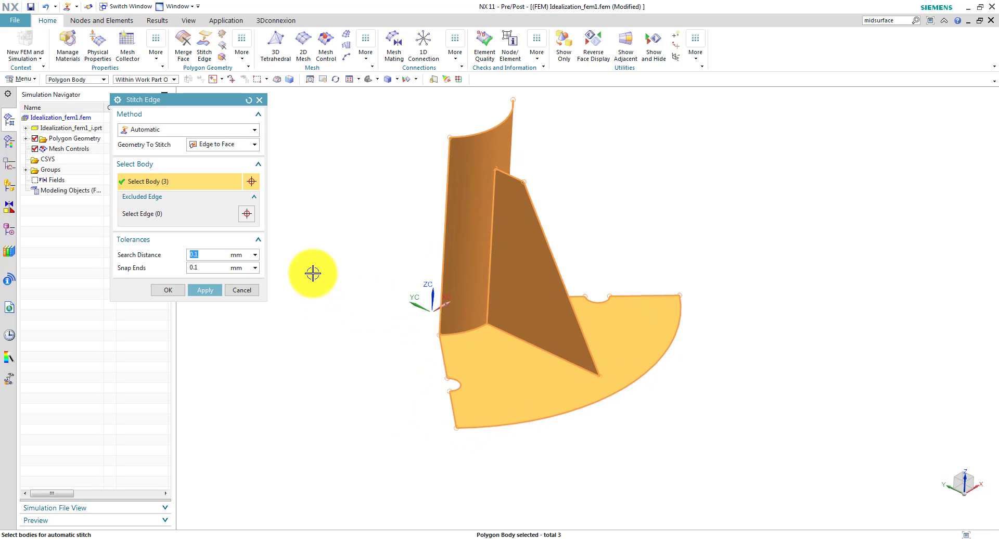
left_click(205, 290)
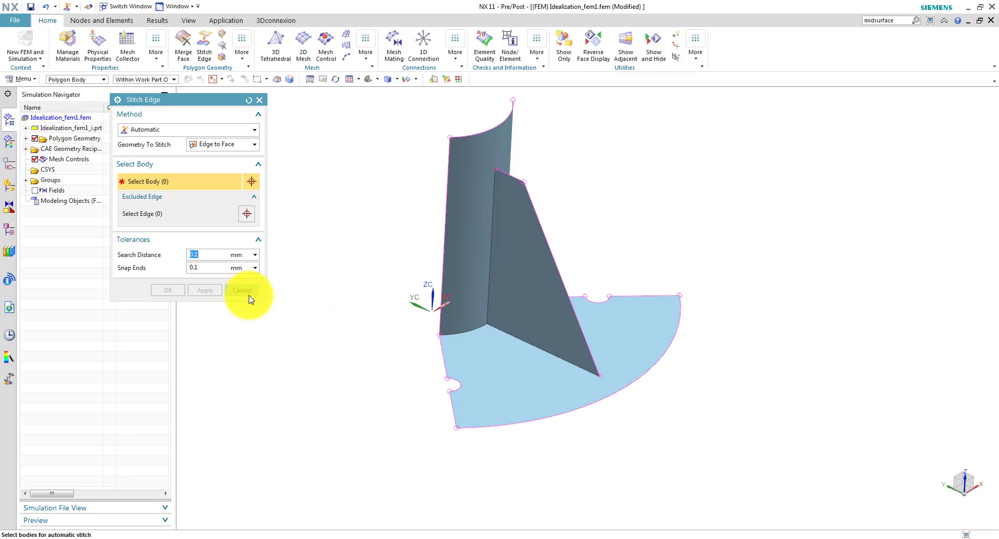
middle_click_drag(351, 365, 696, 431)
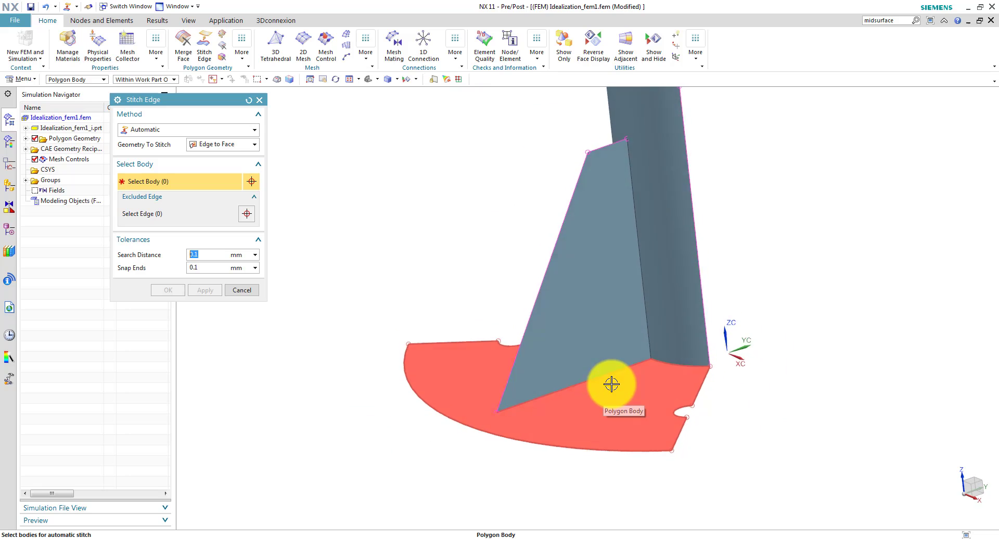
middle_click_drag(611, 384, 241, 294)
left_click(242, 290)
middle_click_drag(329, 308, 298, 108)
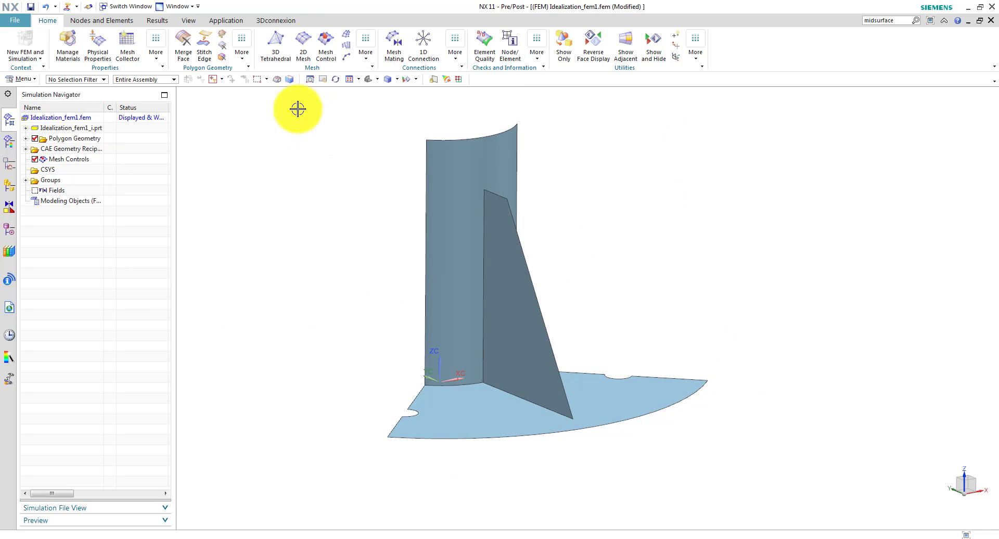
Step: Create a 2D mesh of CQUAD4 elements on all faces of the stitched quarter flange with the Subdivision method
left_click(304, 42)
middle_click_drag(426, 185, 453, 225)
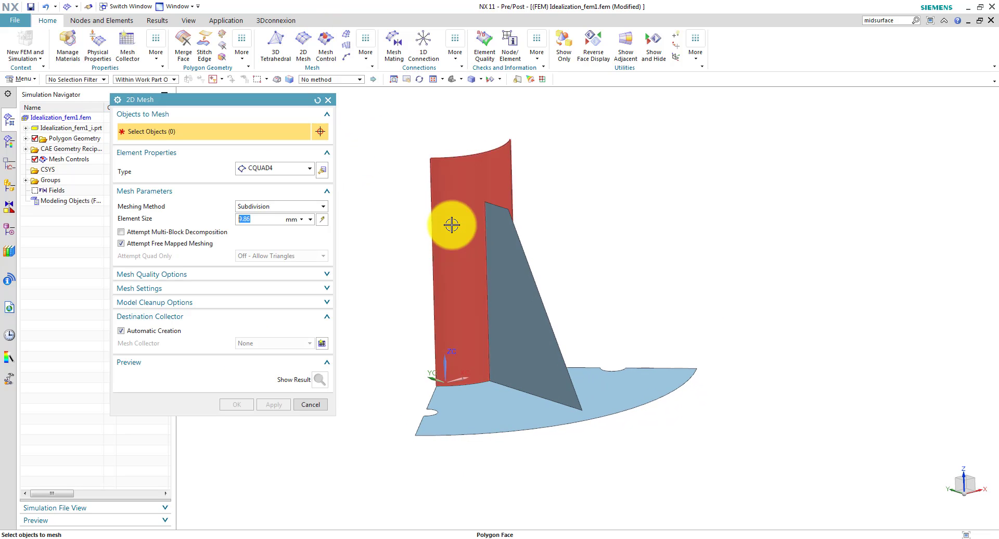
left_click_drag(387, 112, 729, 495)
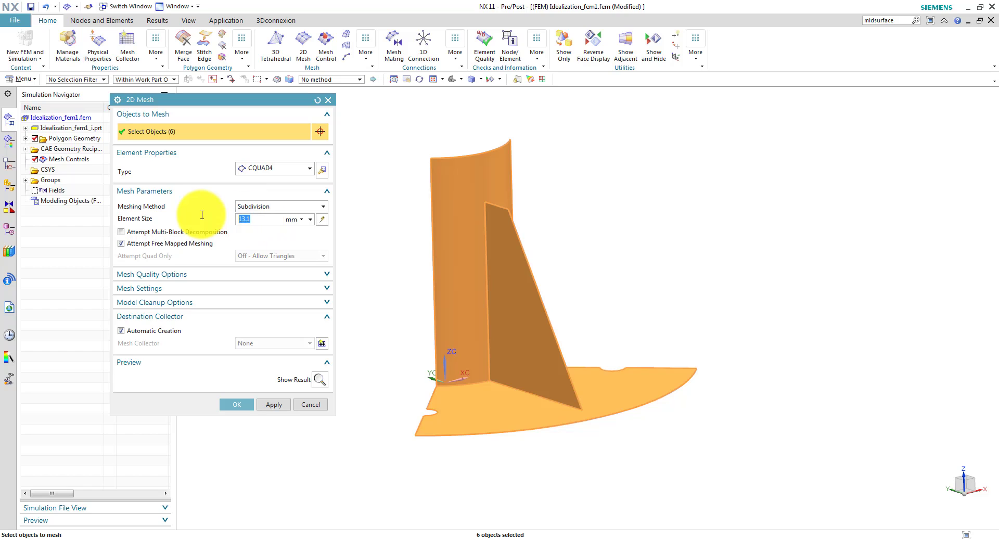
left_click_drag(260, 219, 235, 221)
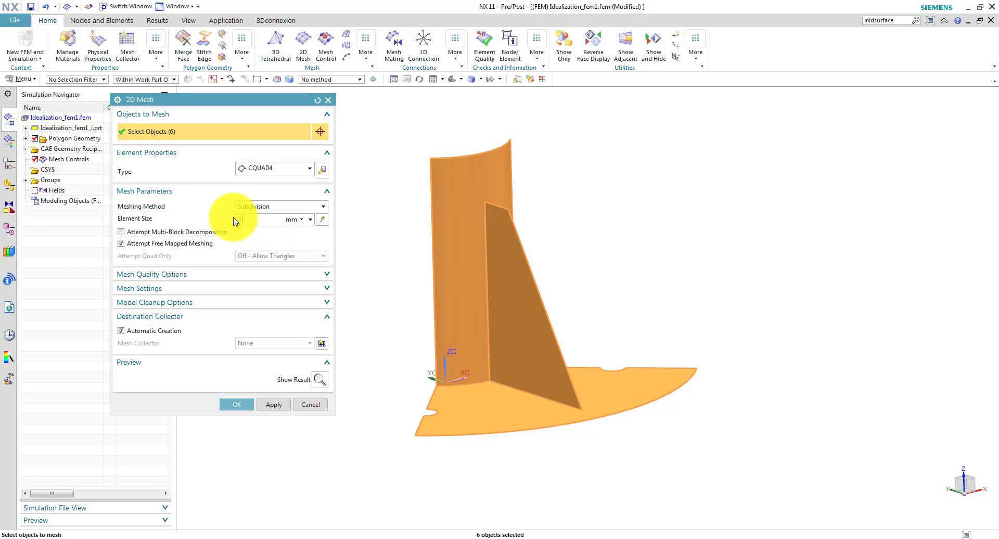
left_click(237, 405)
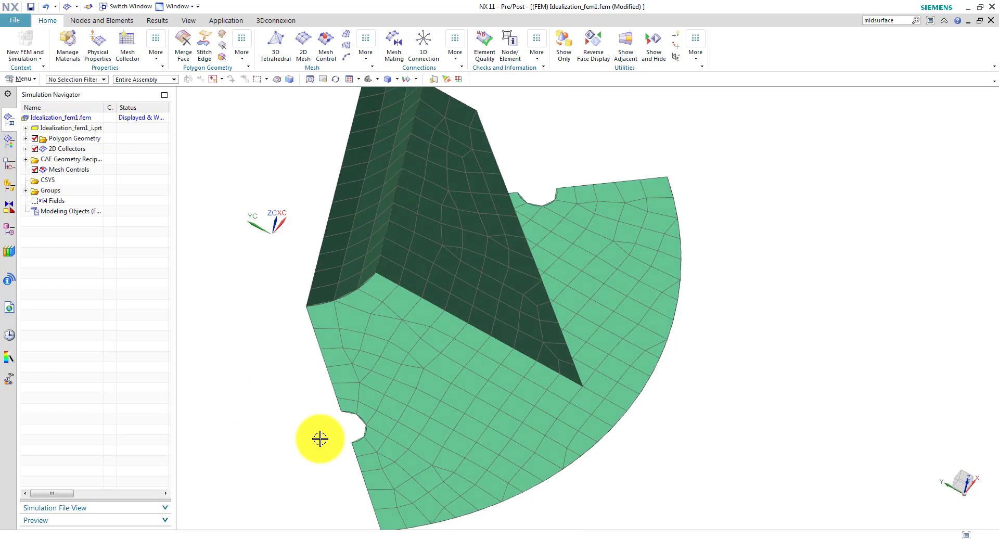
scroll(320, 438, "up", 3)
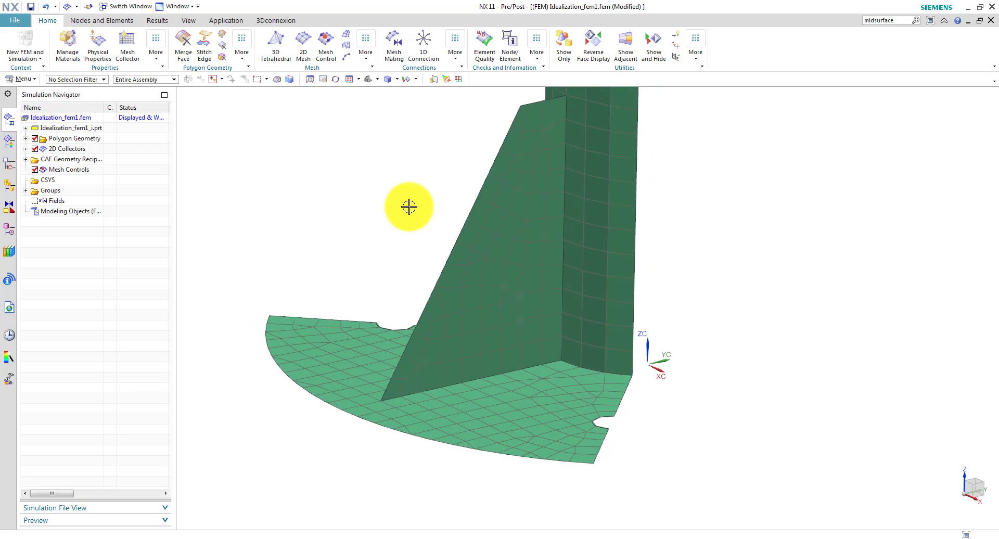
Step: Check the whole flange mesh for duplicate nodes at a 0.001 mm tolerance and list them
left_click(455, 57)
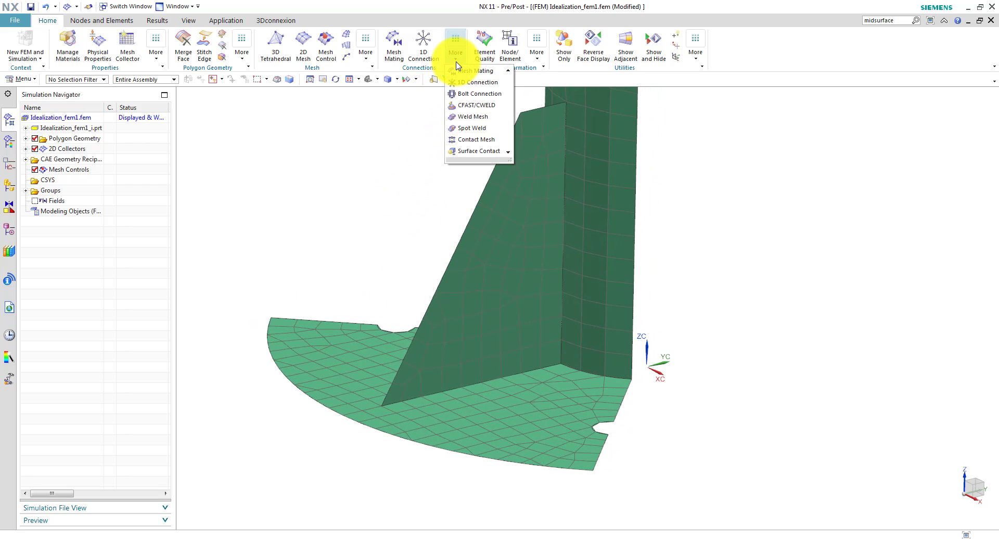
left_click(537, 56)
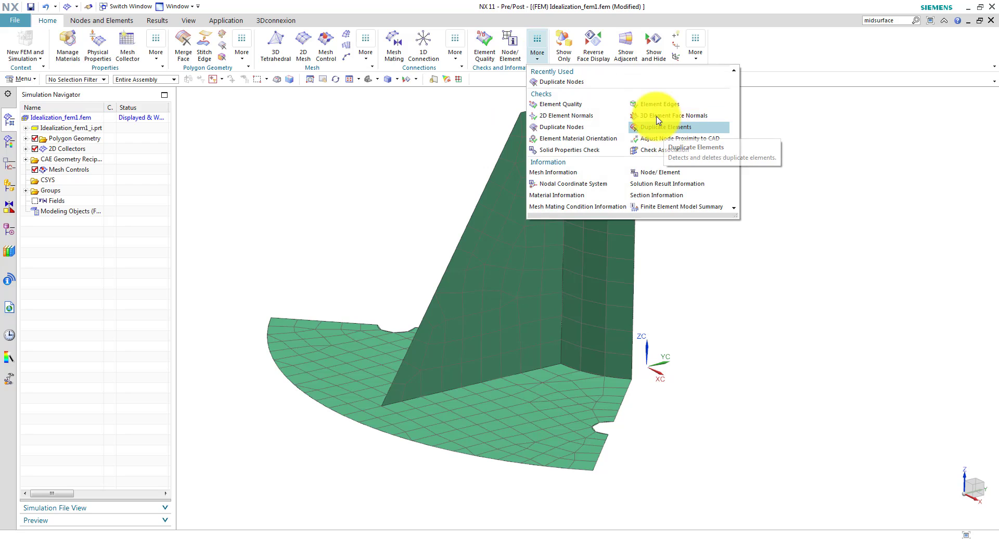
left_click(580, 127)
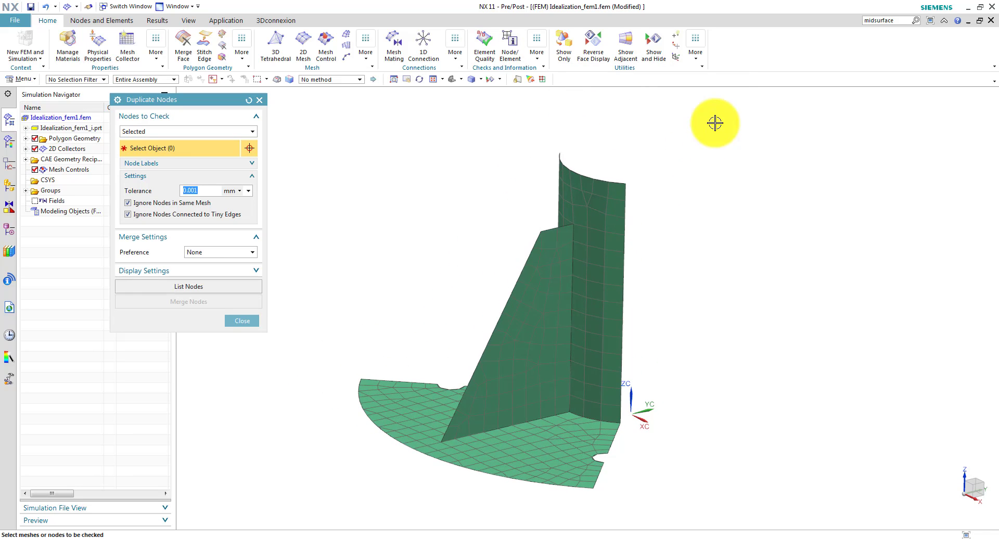
left_click_drag(715, 122, 306, 525)
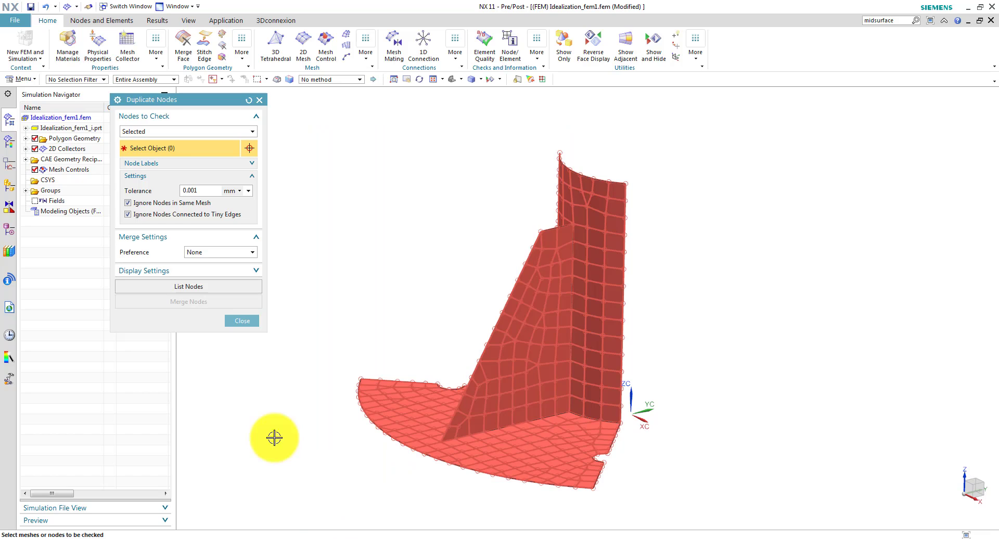
left_click(196, 287)
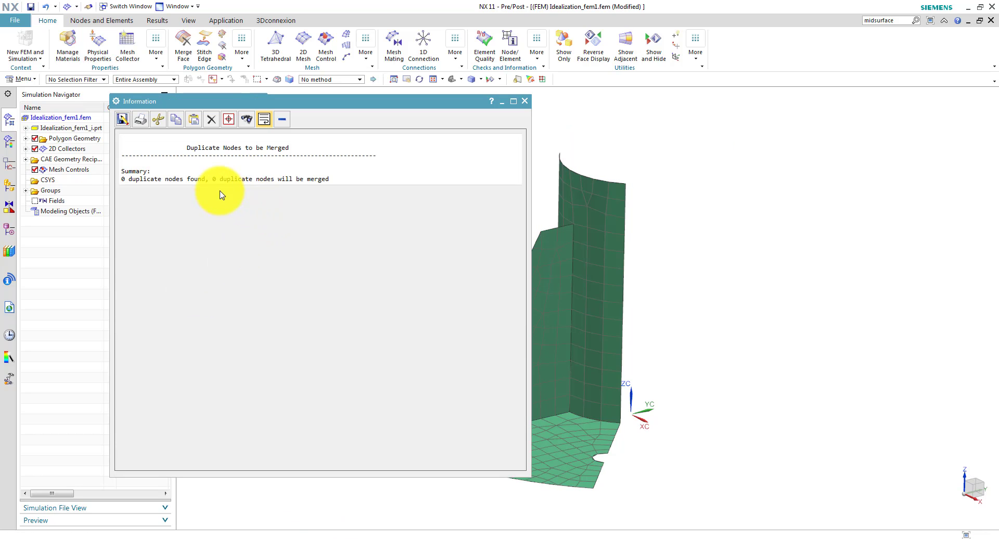
left_click(525, 102)
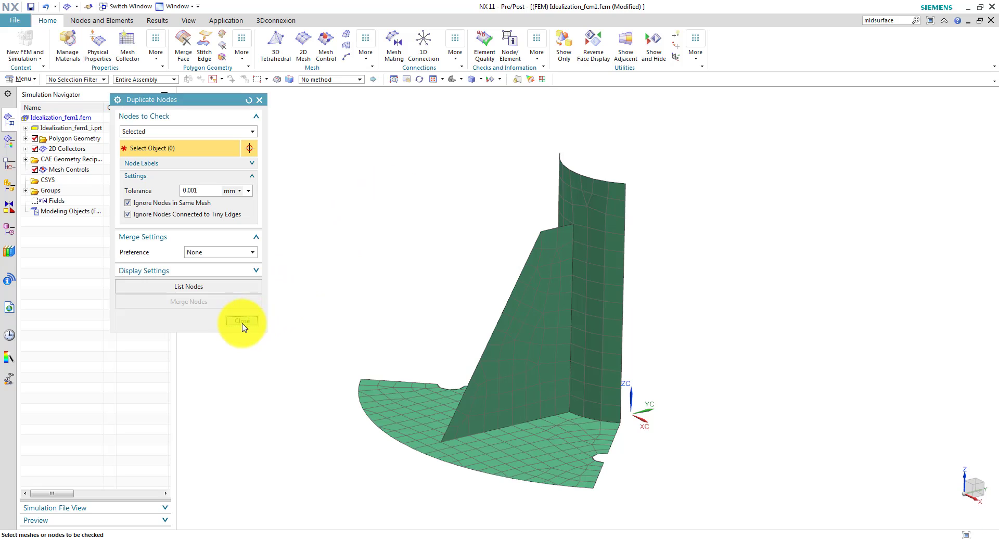
left_click(242, 324)
mouse_move(373, 317)
middle_mouse_down()
mouse_move(385, 302)
mouse_move(371, 312)
middle_mouse_up()
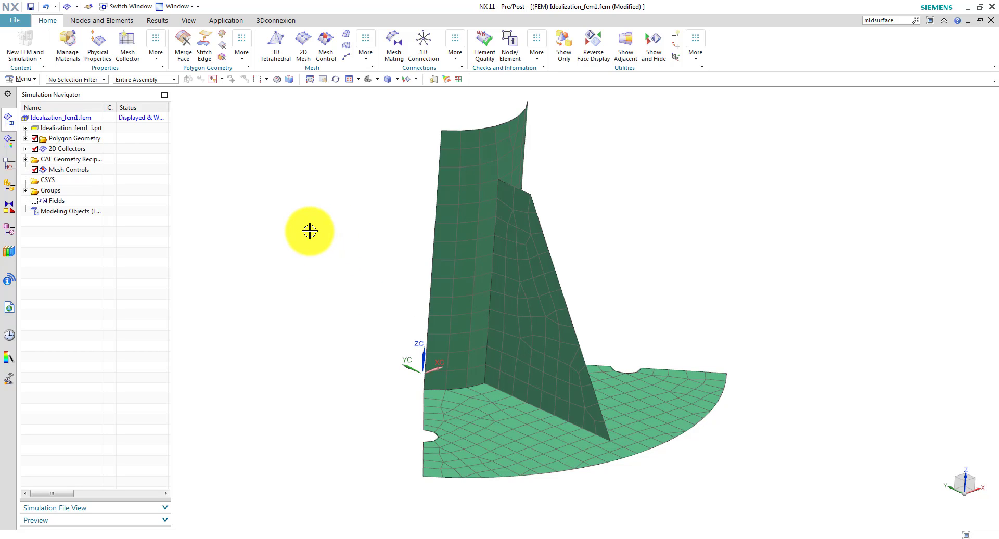
Step: Set the thickness source of 2d_mesh(1) to Midsurface in its mesh associated data, evaluated at every node
left_click(26, 149)
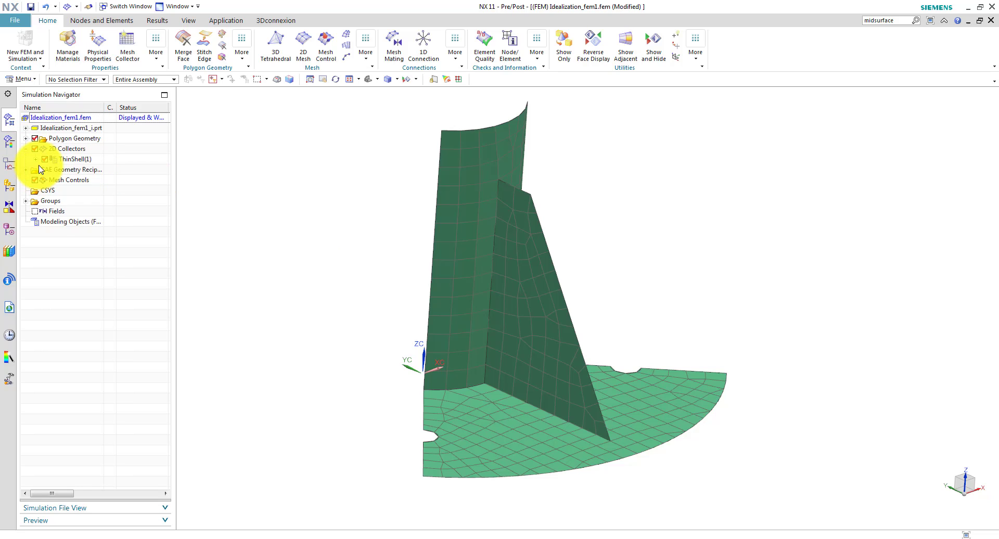
left_click(36, 160)
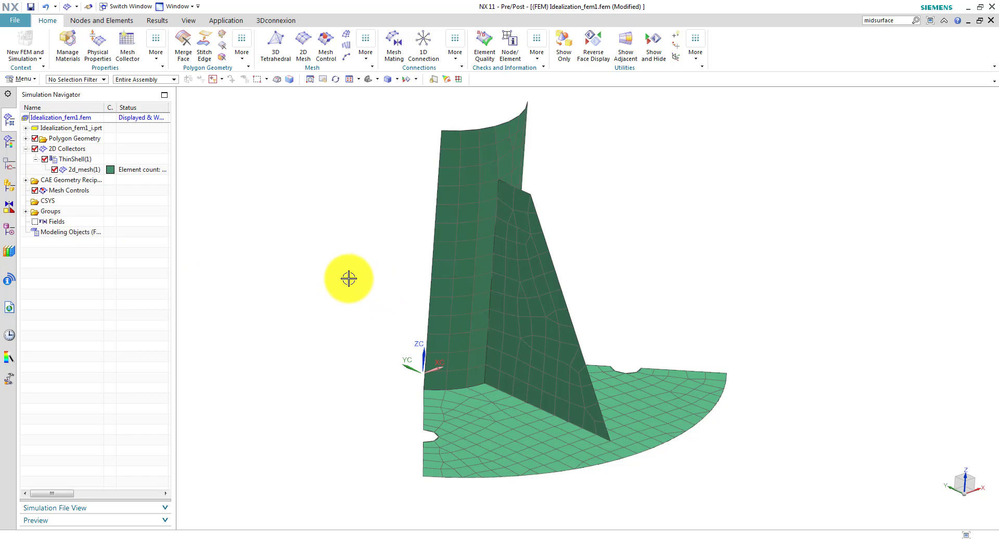
left_click(83, 170)
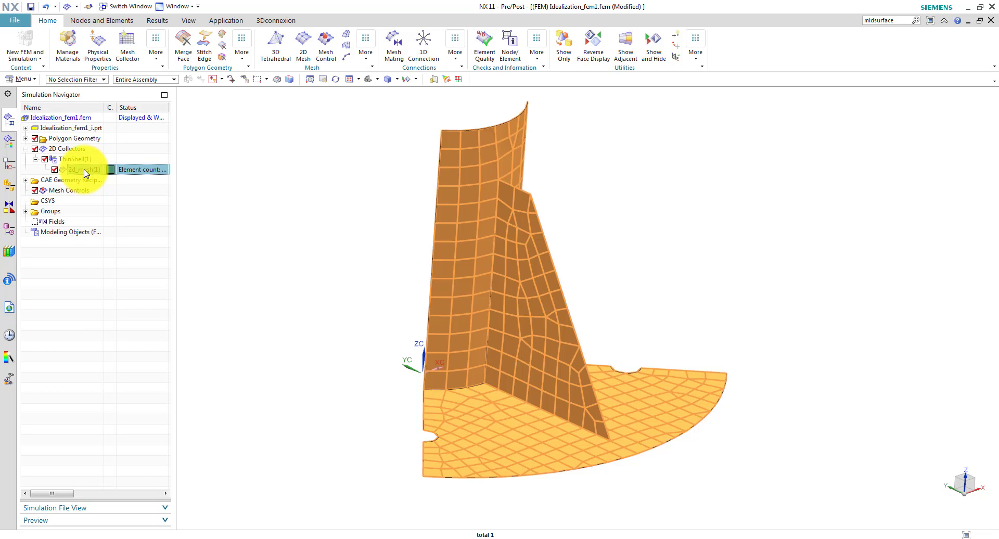
right_click(86, 174)
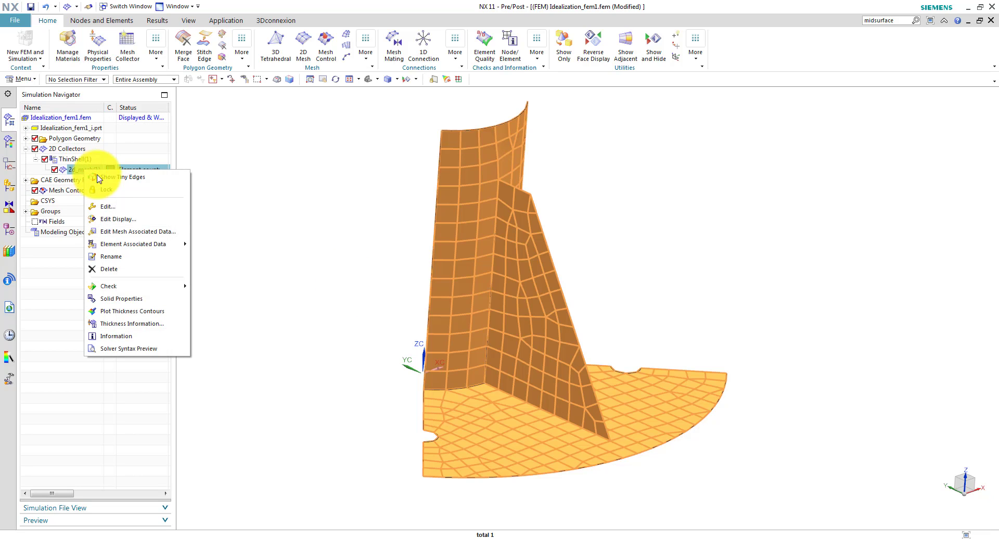
left_click(133, 233)
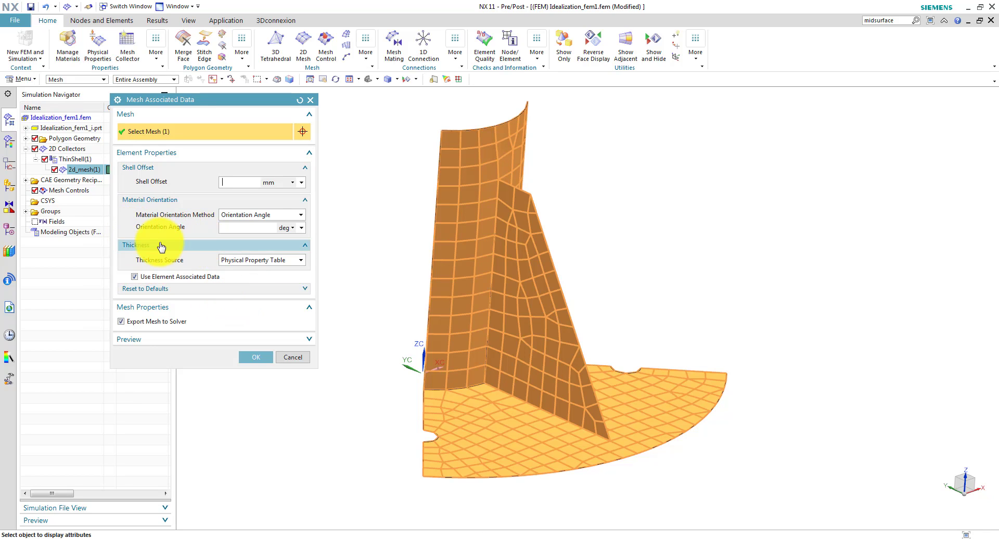
left_click(302, 260)
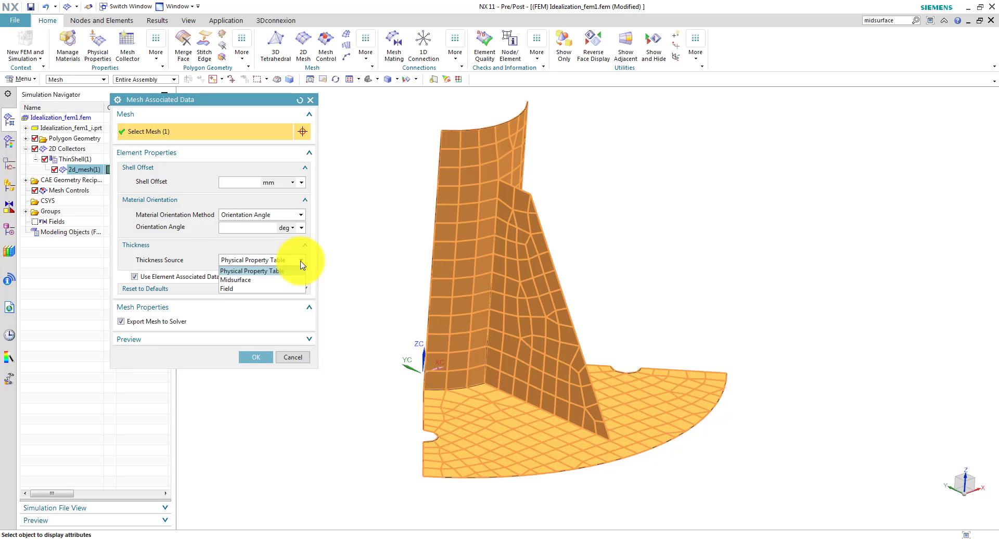
left_click(254, 281)
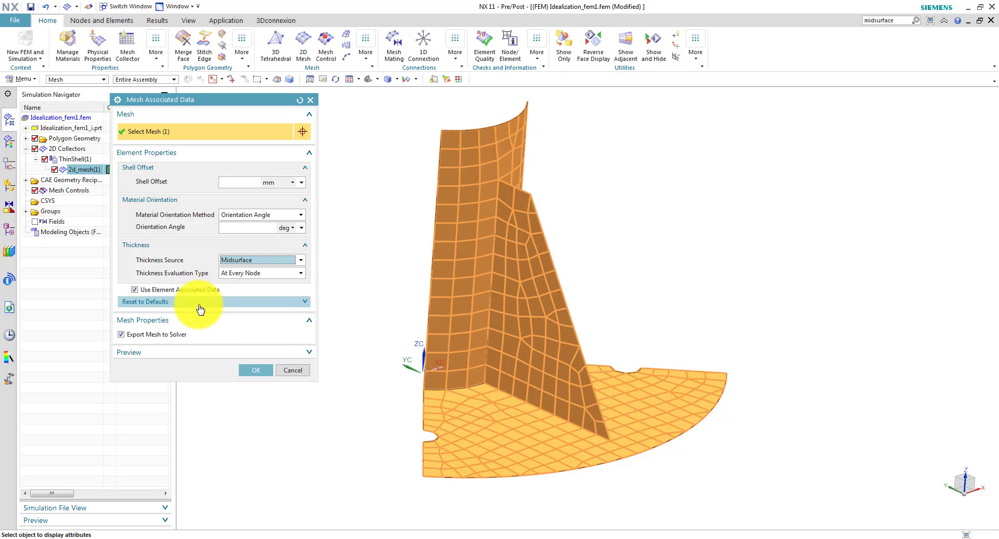
left_click(255, 370)
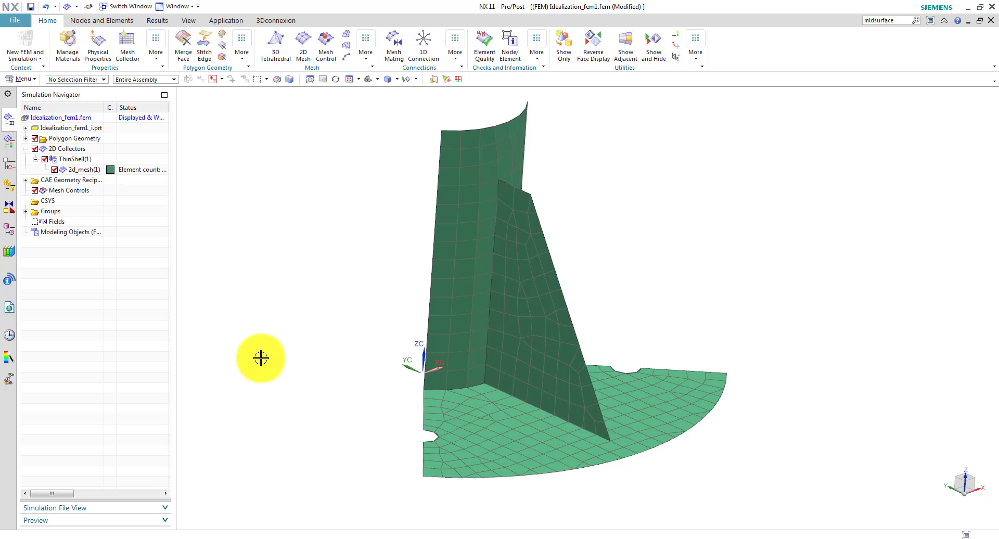
Step: Plot the thickness contours of 2d_mesh(1)
left_click(82, 171)
right_click(86, 172)
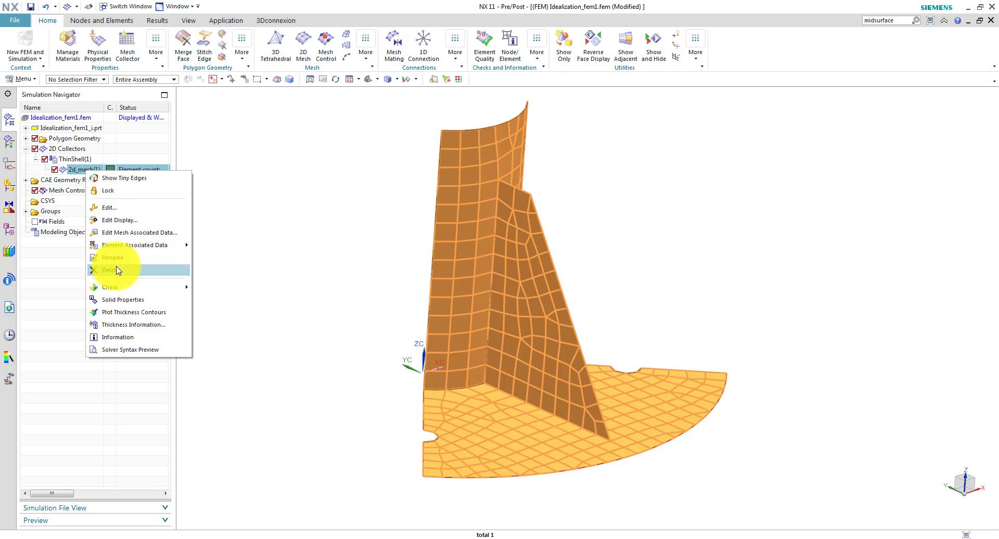
left_click(123, 312)
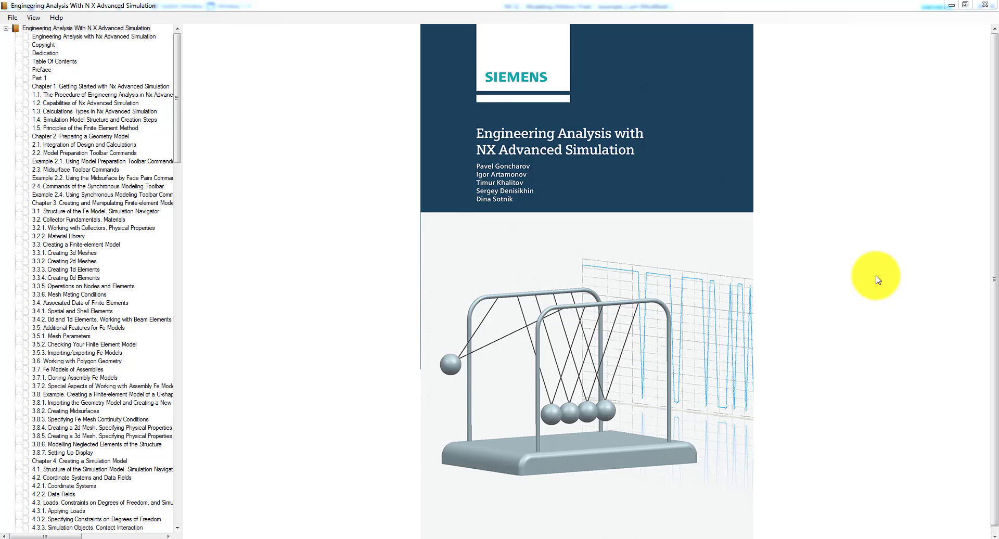
Step: Return from the e-book viewer to example_1.prt in NX and exit the open Delete Face command
left_click(953, 8)
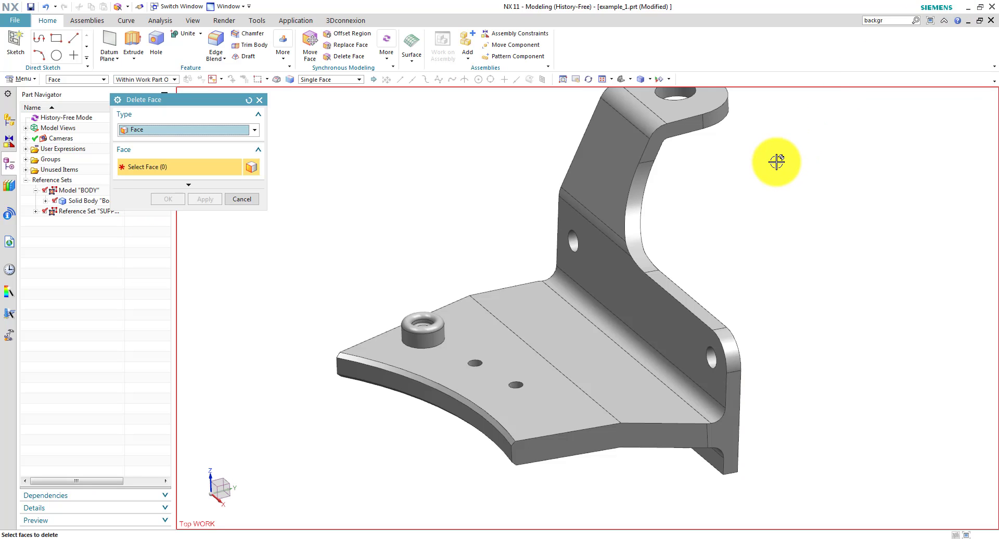
left_click(247, 201)
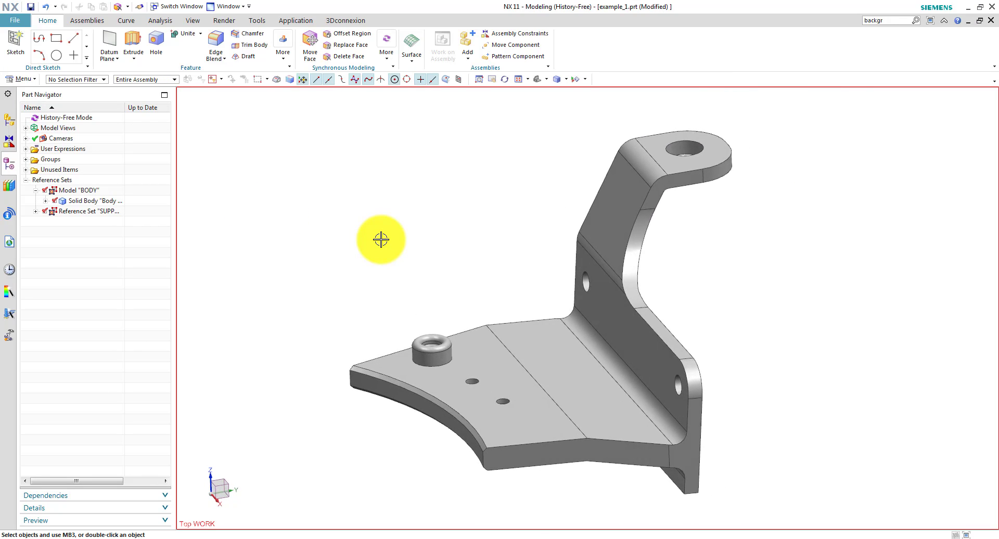
middle_click_drag(381, 239, 381, 239)
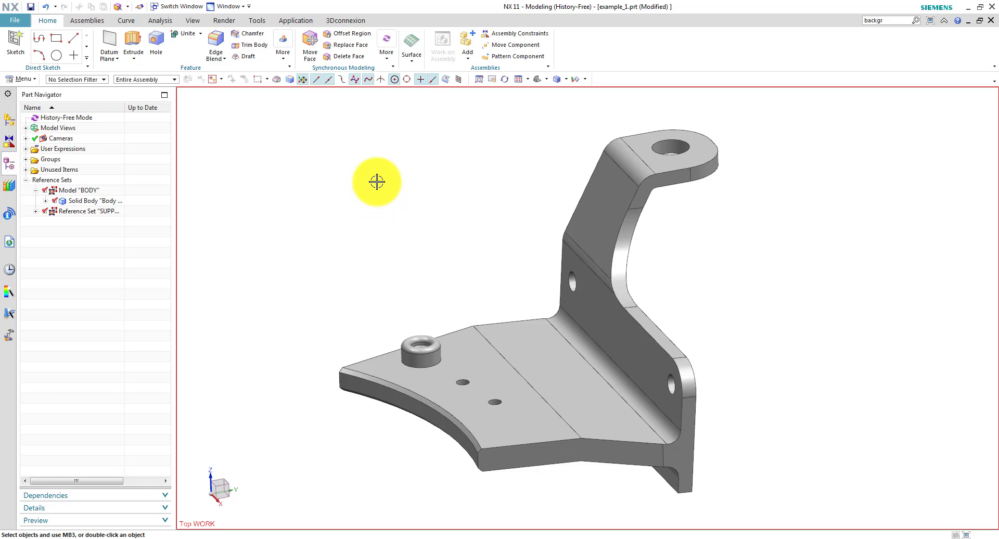
Step: Delete all five faces of the round hollow boss beside the two small holes on the bracket's flat plate
left_click(347, 57)
scroll(444, 205, "up", 5)
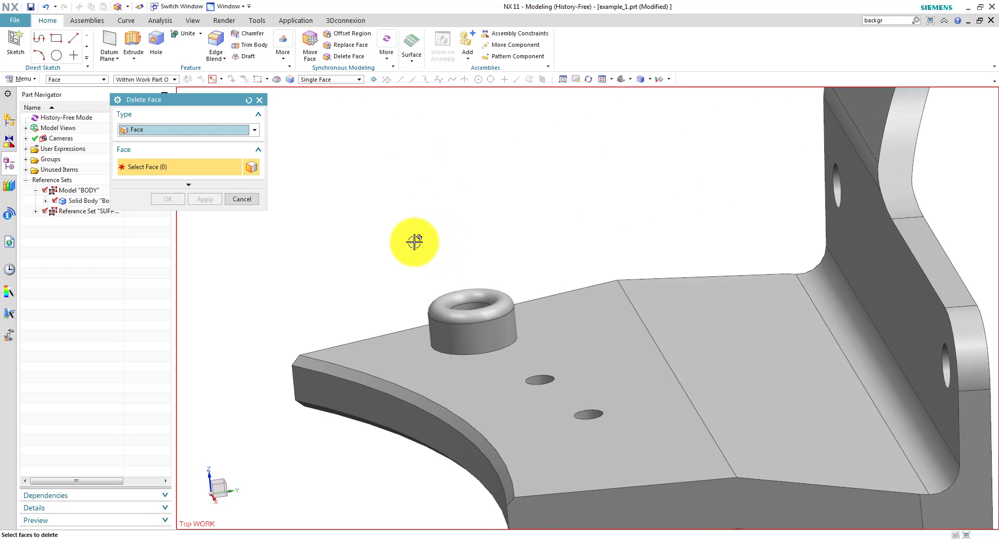
left_click_drag(403, 236, 528, 351)
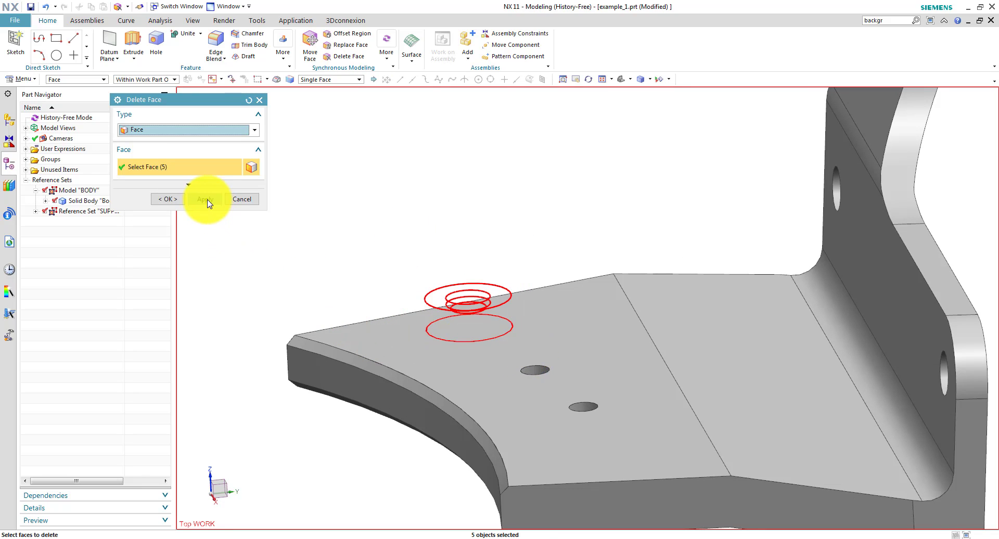
left_click(206, 201)
middle_click_drag(573, 281, 511, 350)
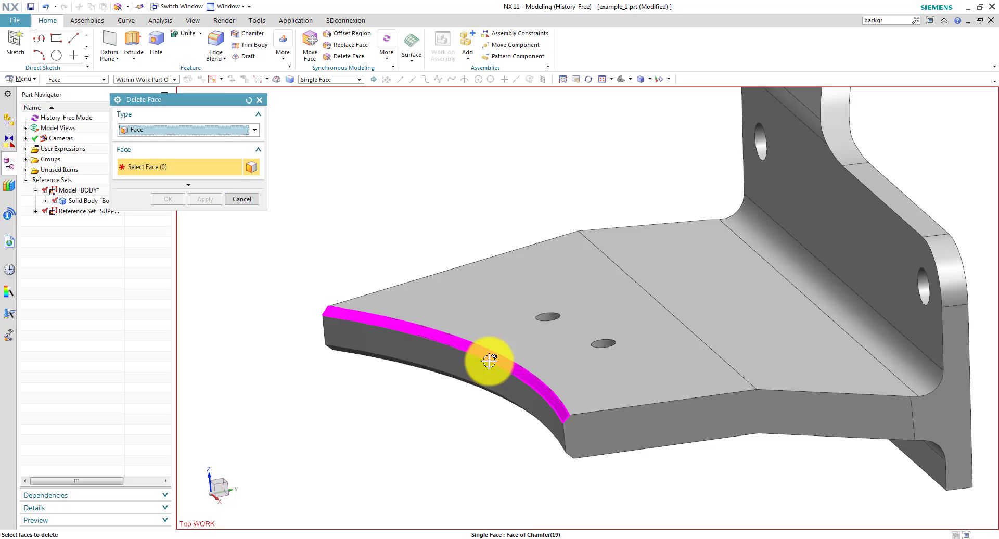
Step: Delete the two chamfer faces along the upper and lower edges of the plate's curved end
left_click(489, 360)
middle_click_drag(495, 430, 229, 206)
left_click(437, 389)
left_click(208, 201)
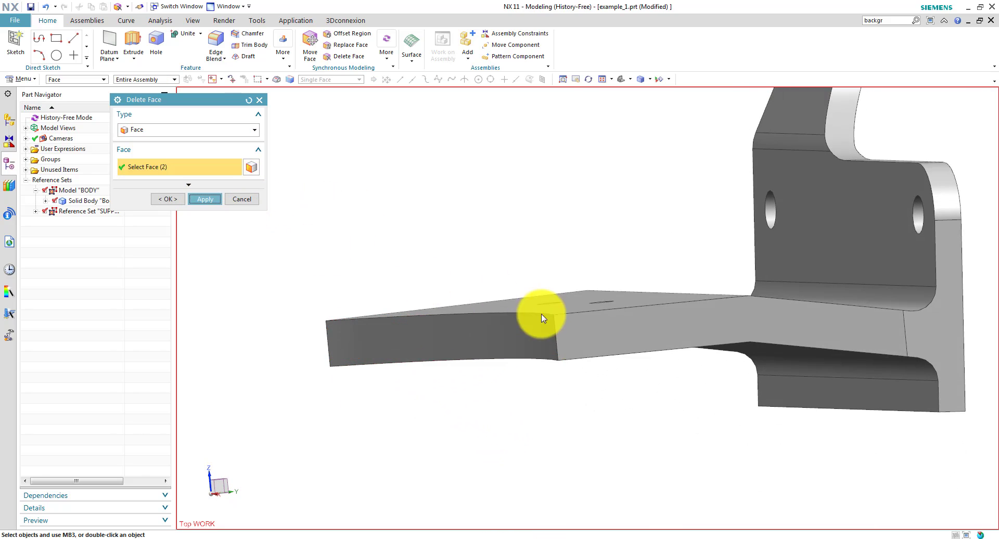
Step: Delete the two edge blend faces joining the plate's upper side and underside to the vertical wall
middle_click_drag(542, 318, 743, 346)
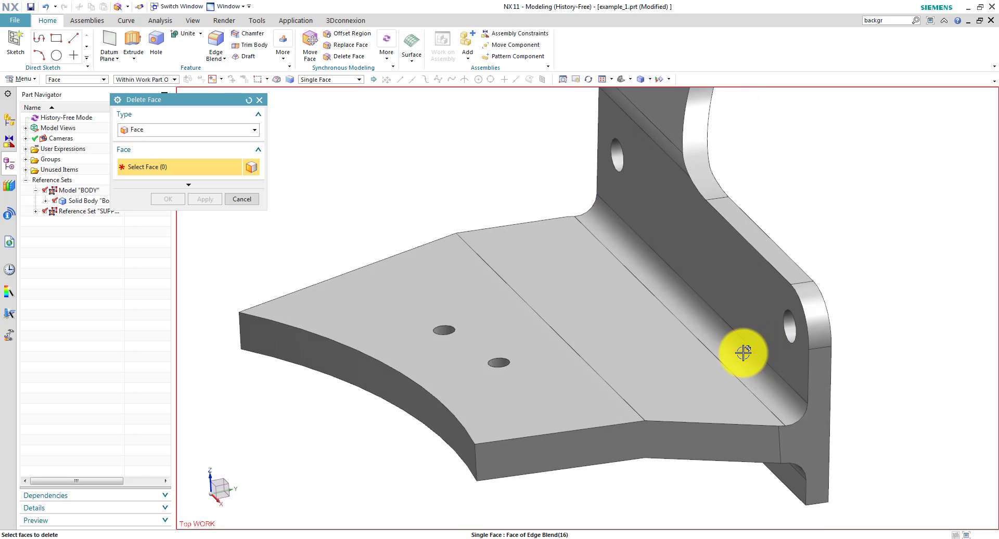
left_click(743, 353)
middle_click_drag(741, 456, 719, 395)
left_click(718, 395)
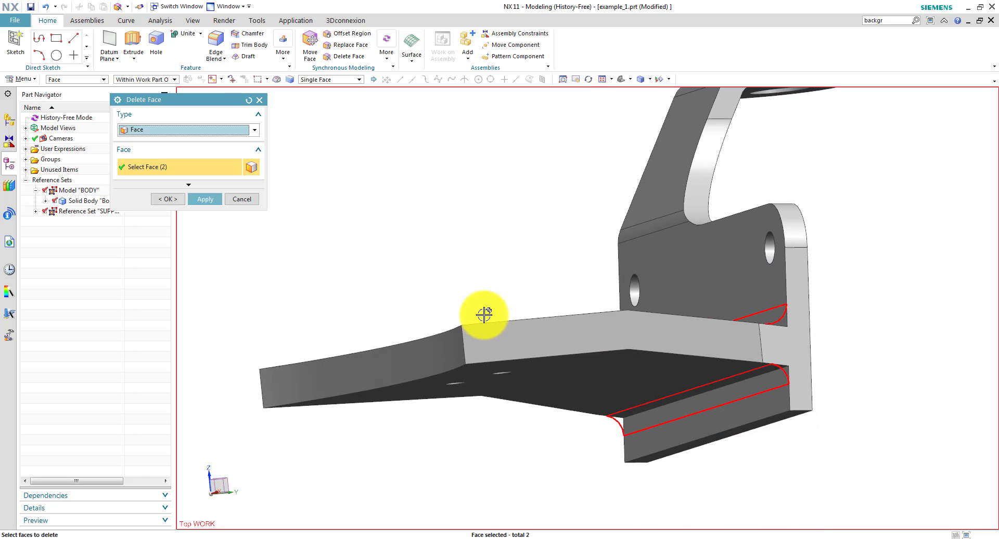
left_click(205, 199)
Step: Delete the two blend faces at the bend between the vertical wall and the slanted arm
middle_click_drag(758, 301, 673, 245)
left_click(657, 199)
middle_click_drag(653, 212, 716, 250)
scroll(716, 250, "up", 5)
left_click(722, 198)
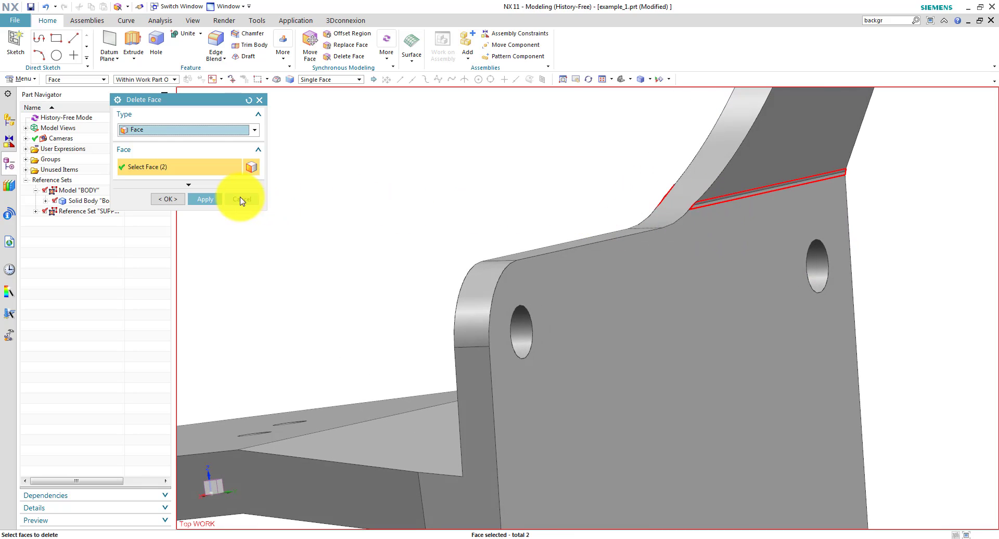
left_click(208, 199)
Step: Delete the inner and outer blend faces at the bend between the slanted arm and the lug, and exit Delete Face
middle_click_drag(723, 229, 553, 185)
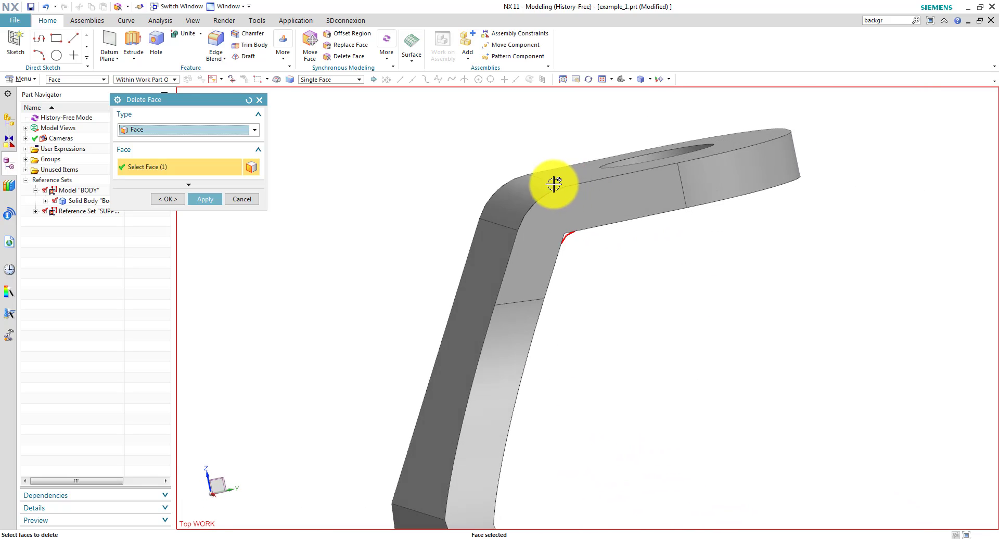
left_click(526, 195)
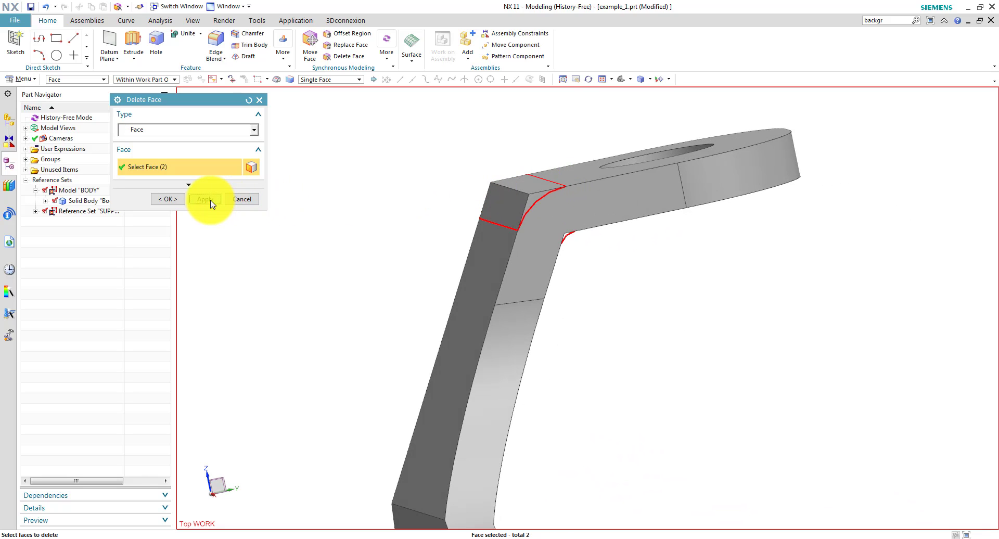
left_click(205, 200)
middle_click_drag(397, 187, 540, 354)
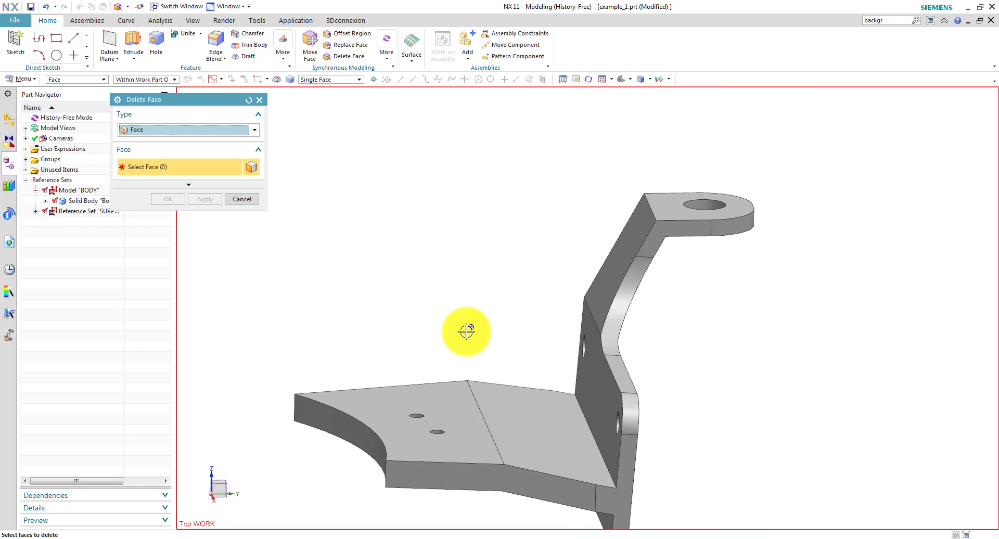
left_click(242, 200)
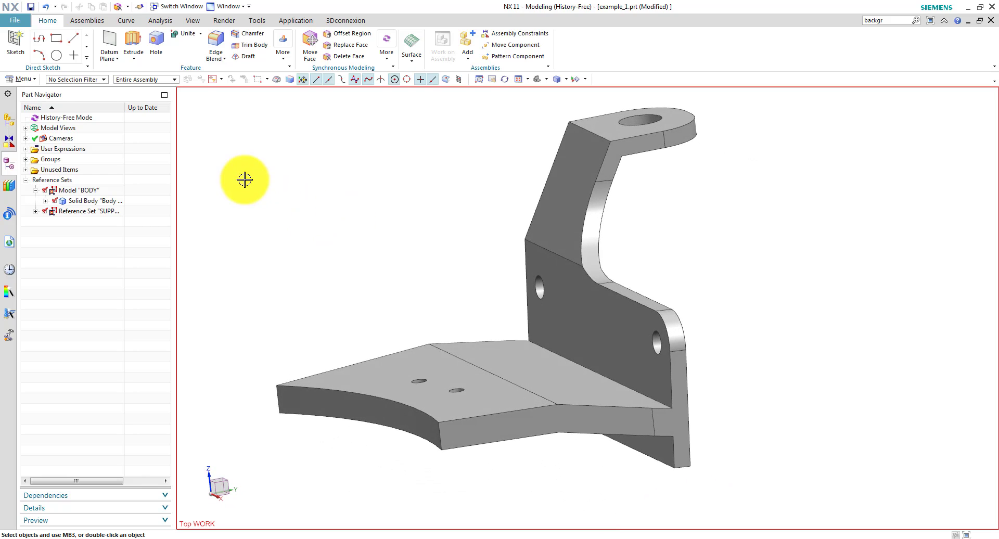
Step: Switch to Pre/Post and create the NX Nastran structural FEM example_1_fem1.fem from example_1.prt without an idealized part
left_click(13, 120)
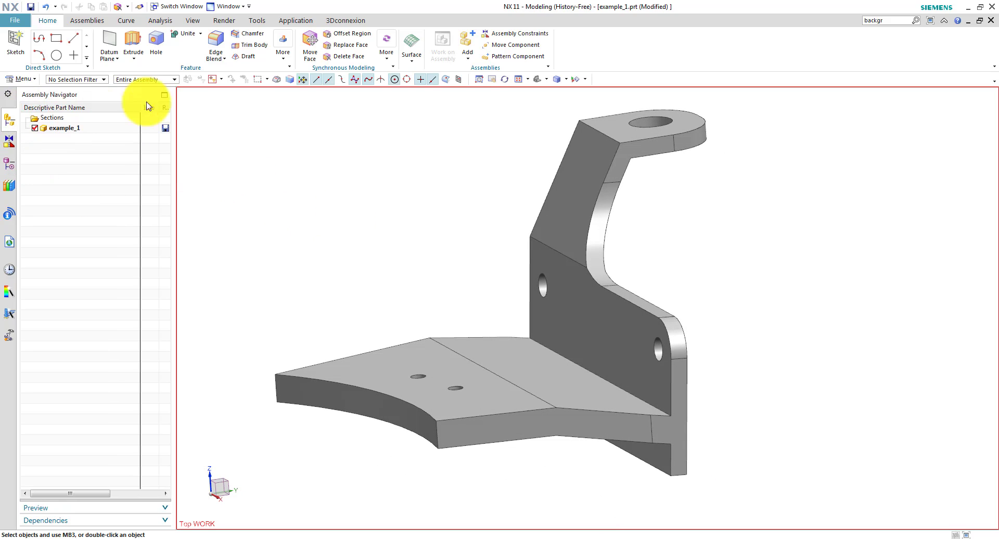
left_click(280, 21)
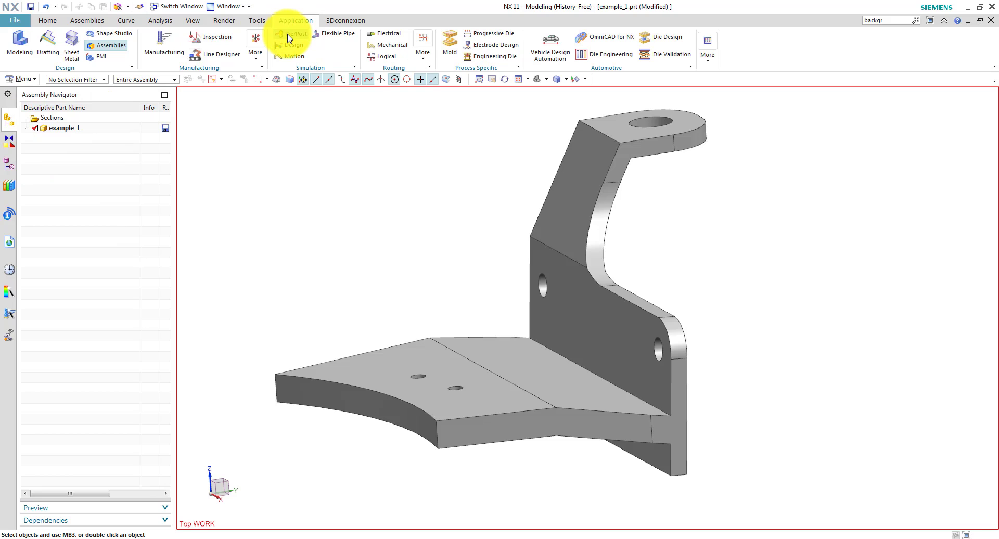
left_click(290, 38)
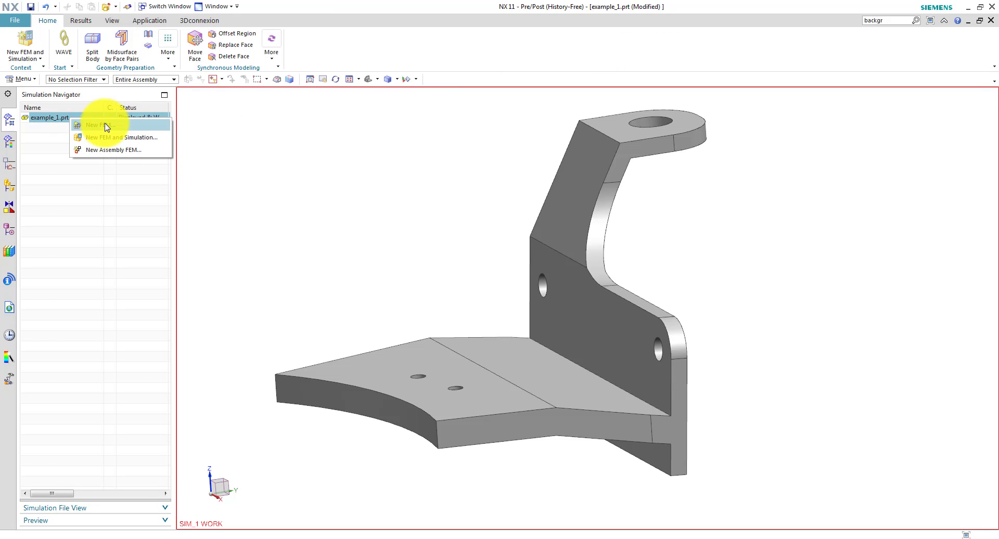
left_click(107, 127)
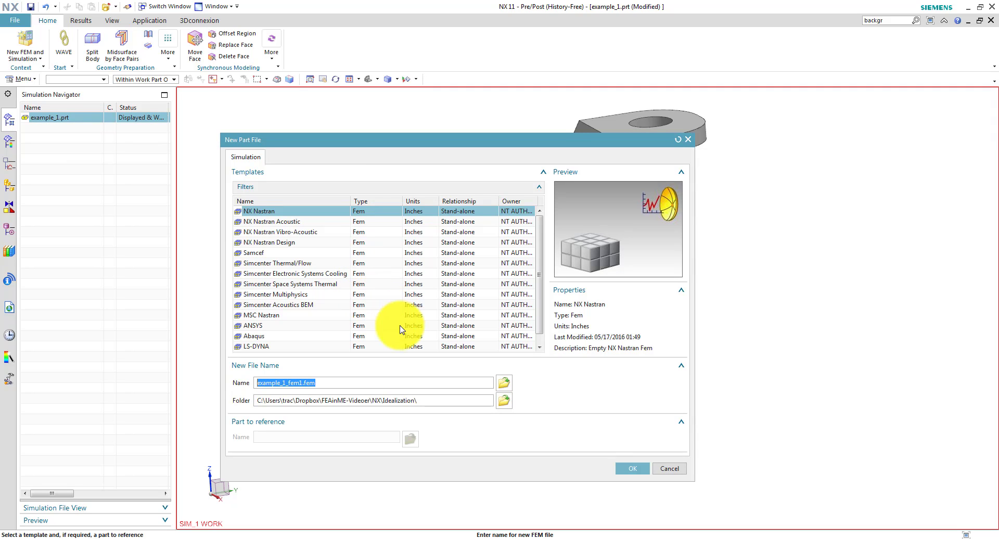
left_click(630, 469)
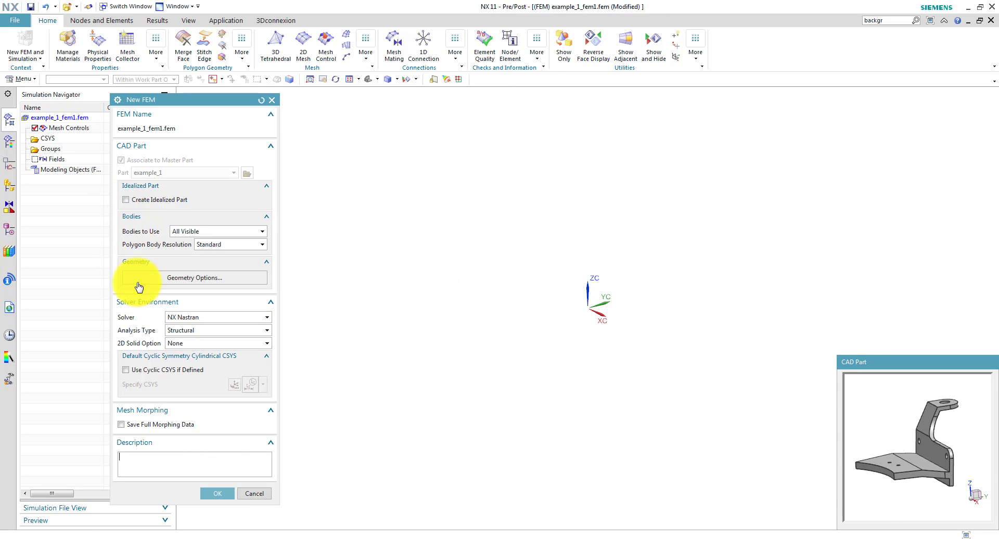
left_click(215, 494)
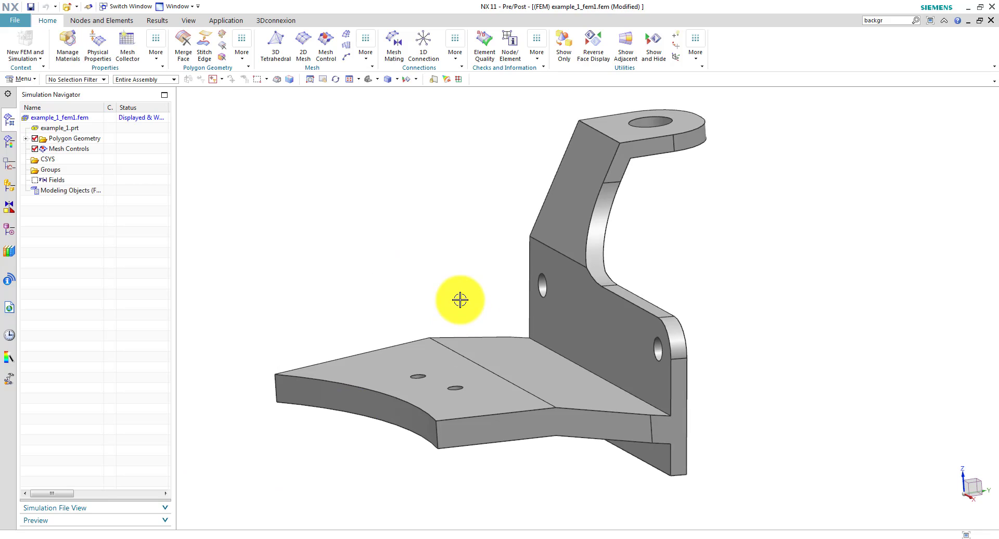
Step: Check with 3D Swept Mesh whether the bracket's faces can be swept, and exit without meshing
middle_click_drag(460, 300, 405, 195)
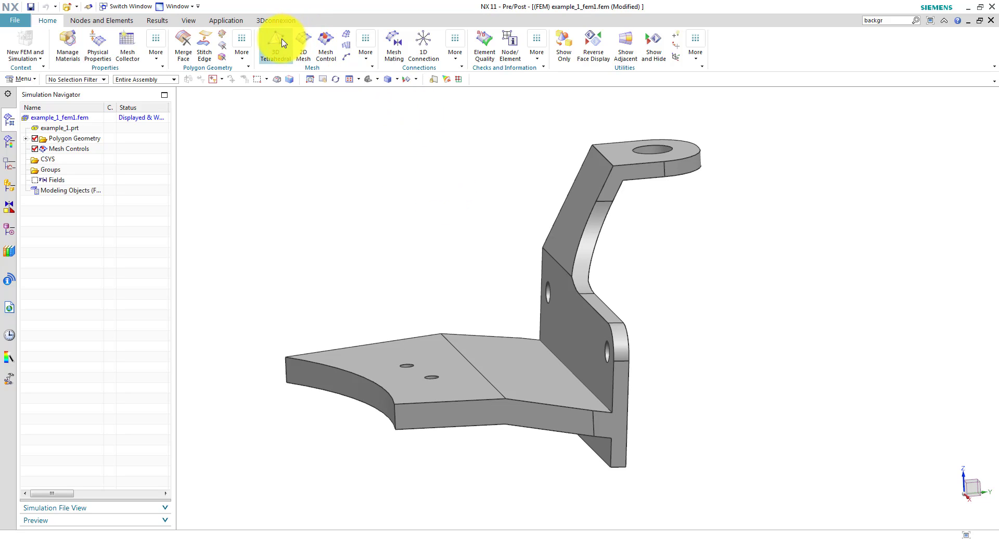
left_click(345, 34)
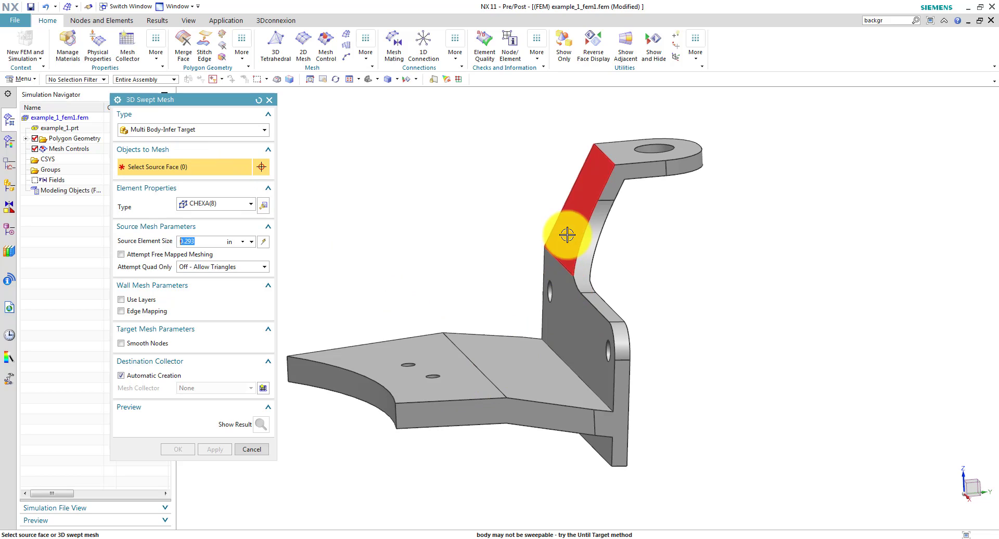
left_click(257, 450)
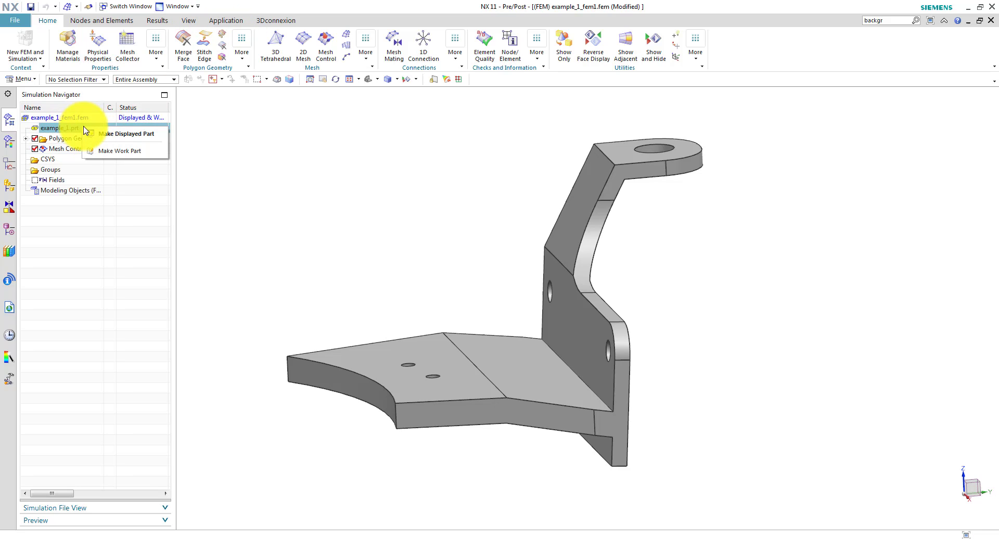
Step: Make example_1.prt the displayed part and switch it to the Modeling application
left_click(114, 136)
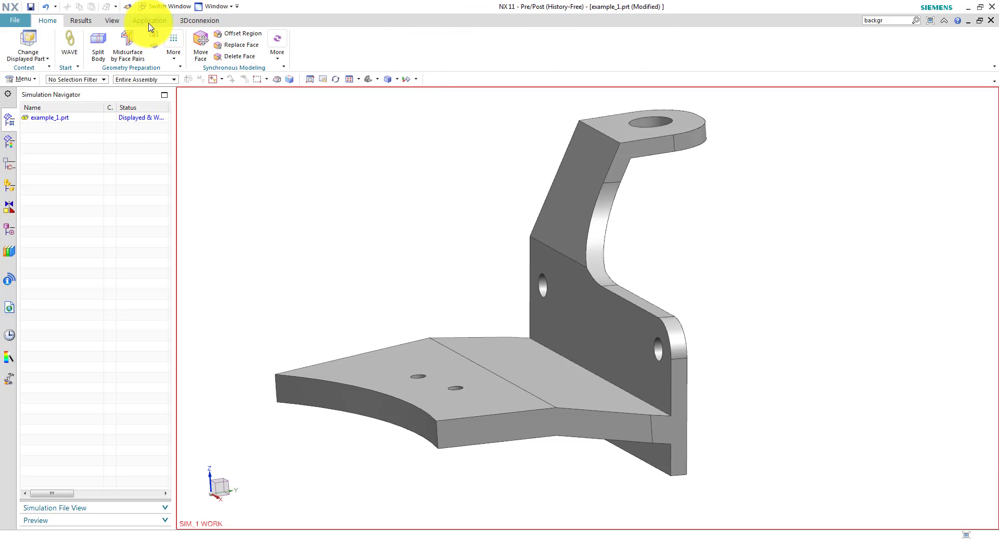
left_click(149, 23)
left_click(16, 50)
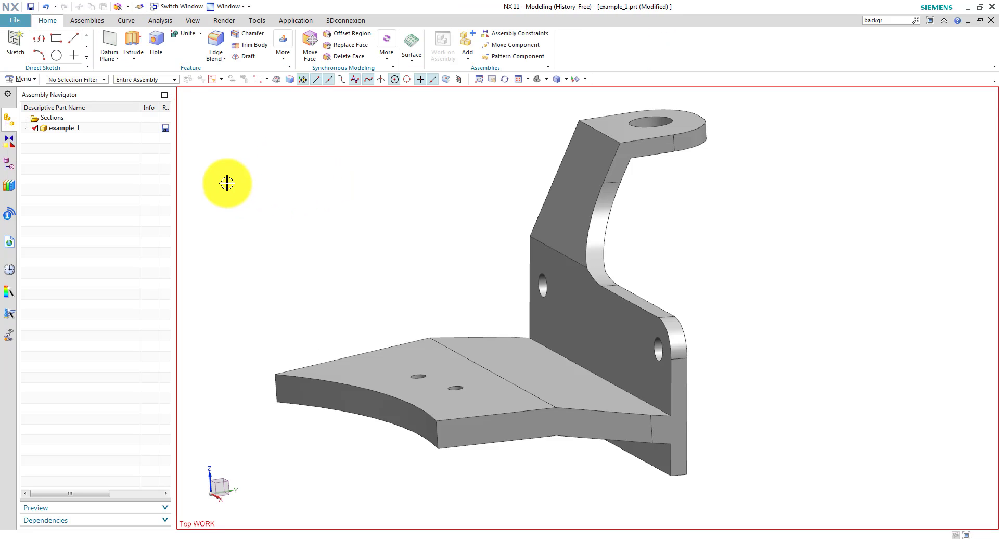
Step: Create a Two Lines datum plane through the upper and lower bend edges across the plate
left_click(109, 39)
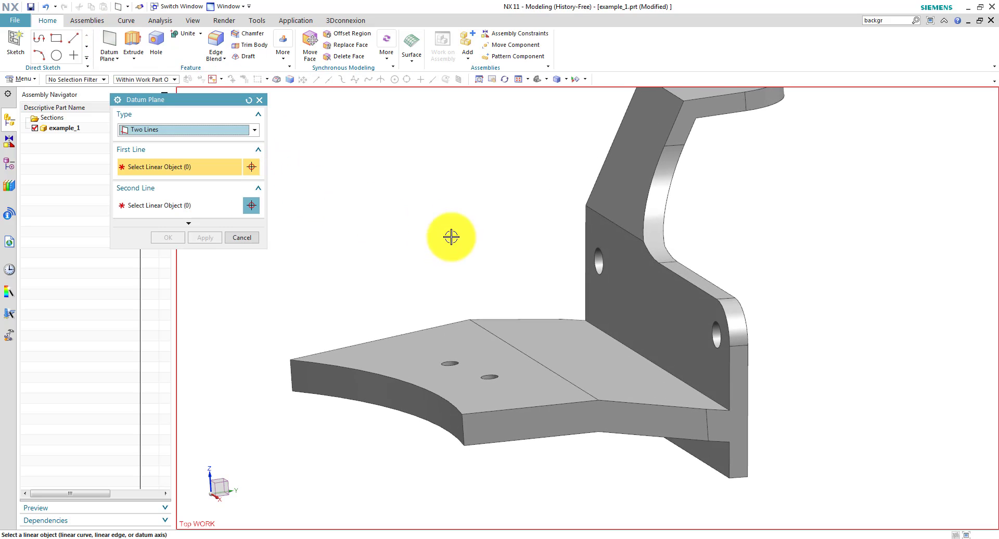
left_click(522, 348)
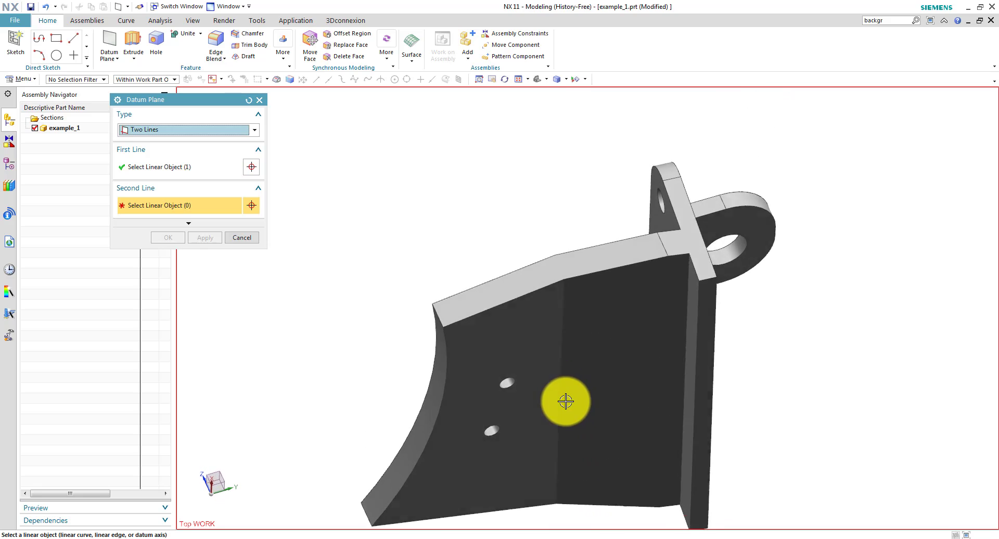
left_click(552, 340)
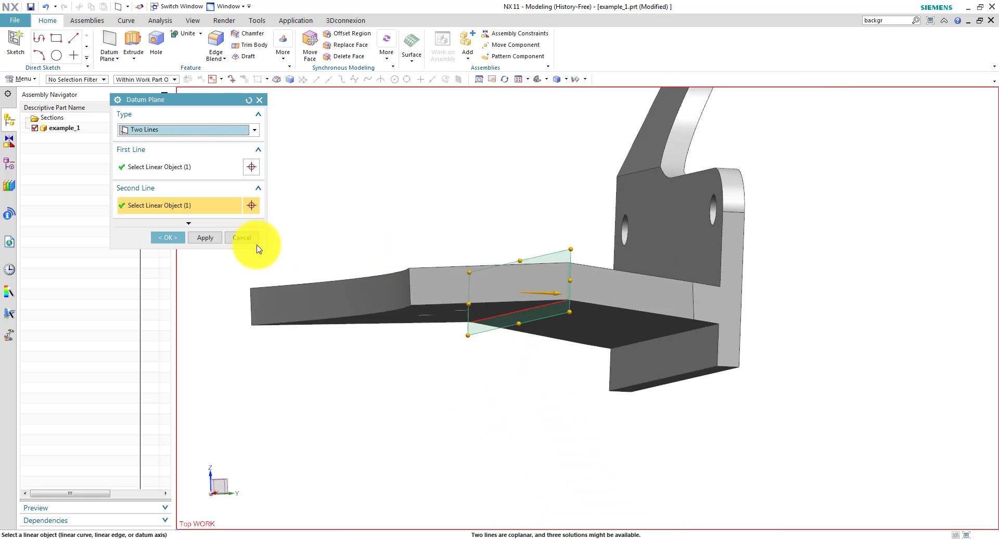
left_click(206, 238)
Step: Create a Two Lines datum plane through the upper and lower edges where the plate meets the vertical wall
middle_click_drag(672, 395, 217, 247)
left_click(640, 313)
left_click(657, 337)
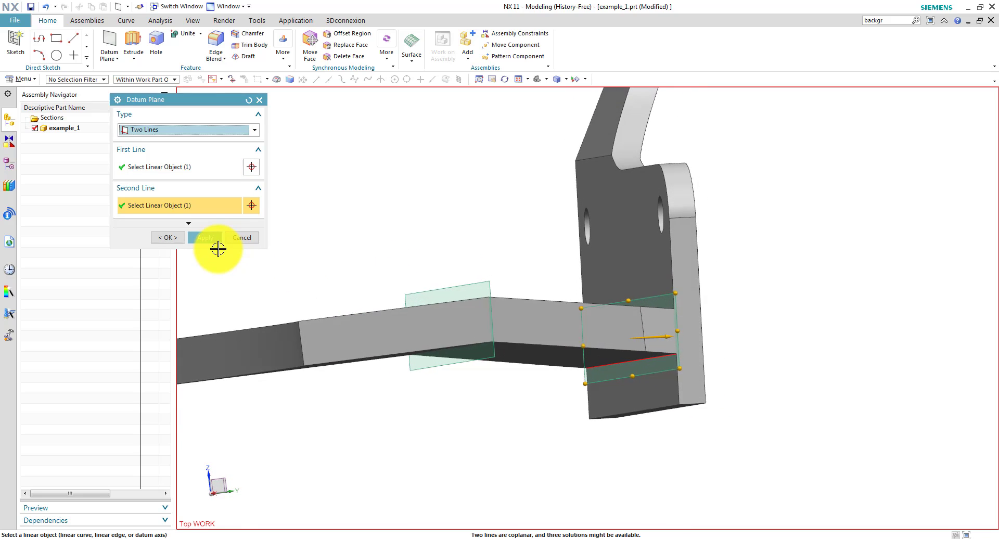
middle_click(734, 323)
Step: Create a Two Lines datum plane through the front and back bend edges between the vertical wall and the slanted arm
middle_click_drag(725, 315, 674, 348)
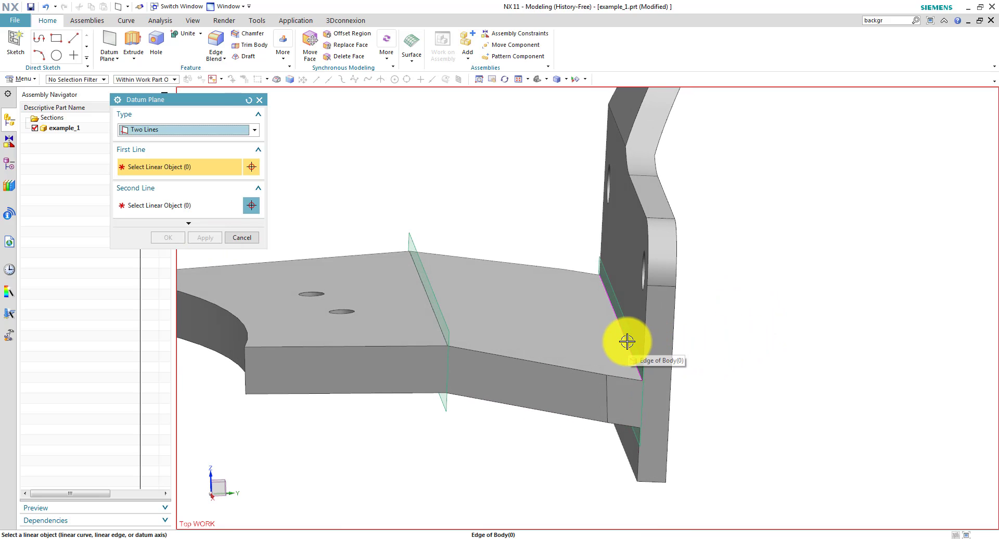
middle_click_drag(332, 120, 643, 314)
left_click(552, 301)
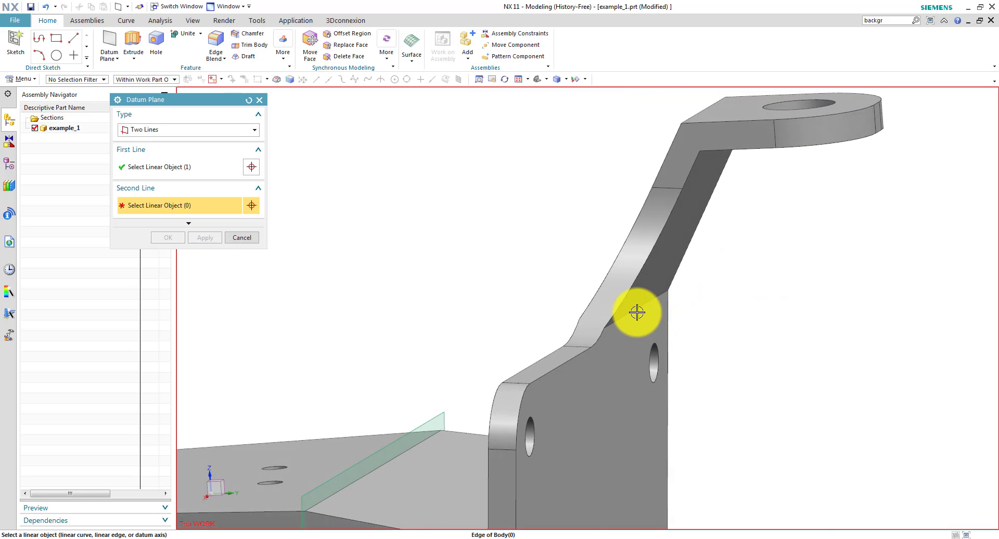
left_click(637, 312)
left_click(213, 238)
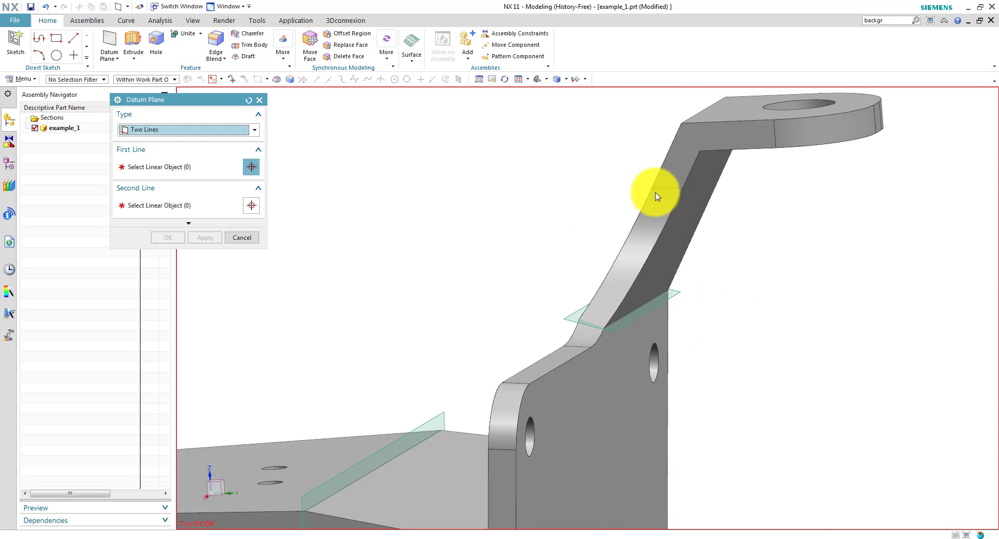
Step: Create a Two Lines datum plane through the outer and inner bend edges between the slanted arm and the lug
middle_click_drag(657, 197, 689, 216)
left_click(659, 148)
left_click(689, 216)
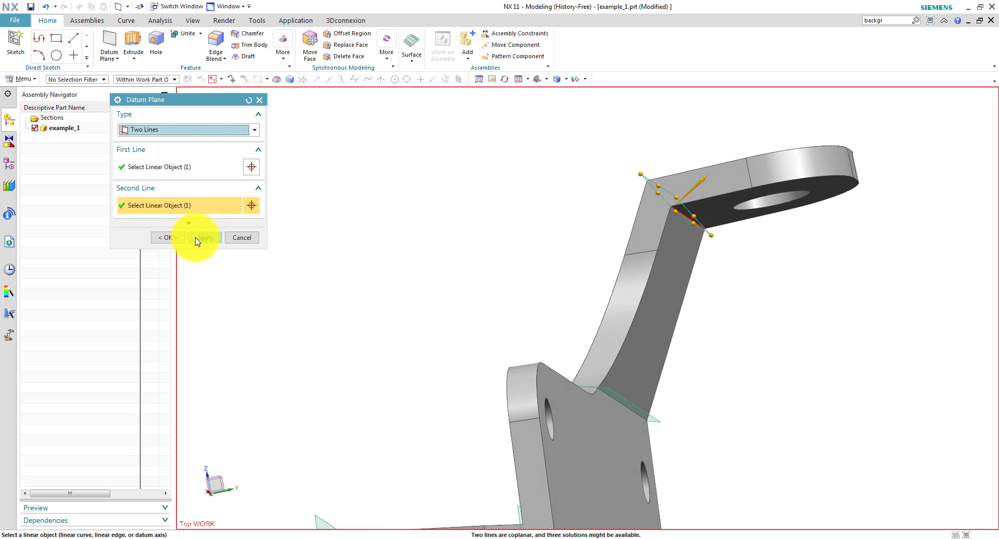
left_click(205, 239)
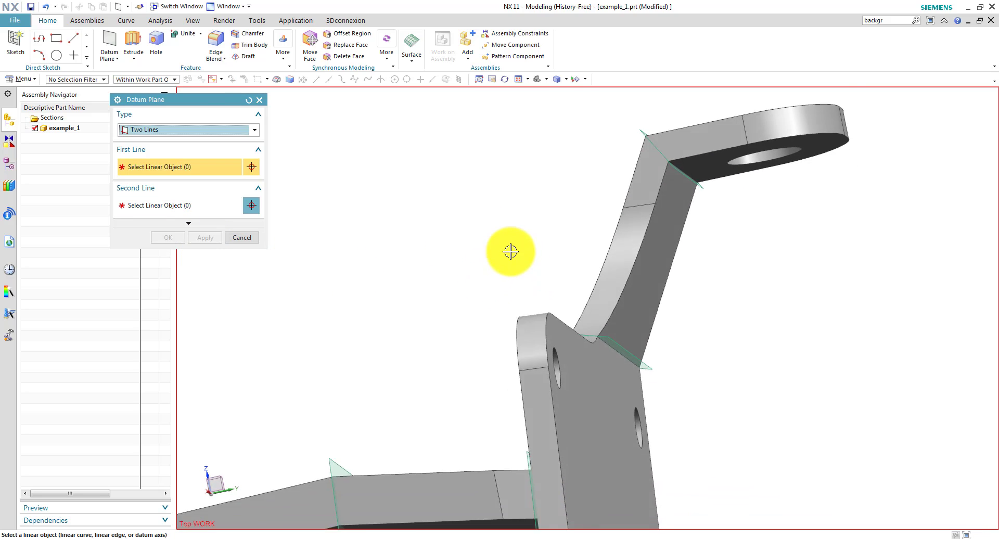
Step: Create an Inferred datum plane at 0 mm distance on the upper face of the plate section next to the wall
left_click(191, 132)
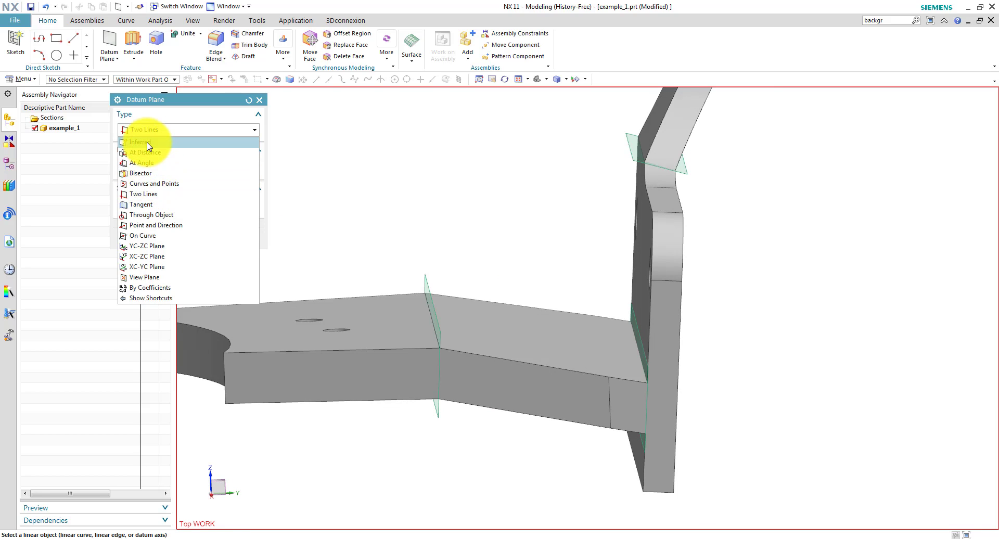
left_click(128, 141)
middle_click_drag(578, 307, 638, 357)
left_click(638, 357)
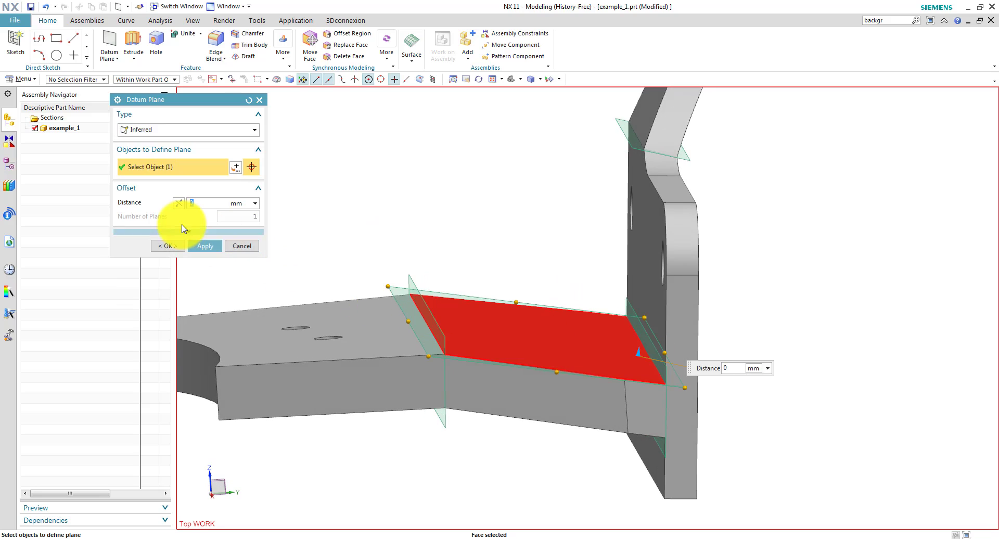
left_click(212, 250)
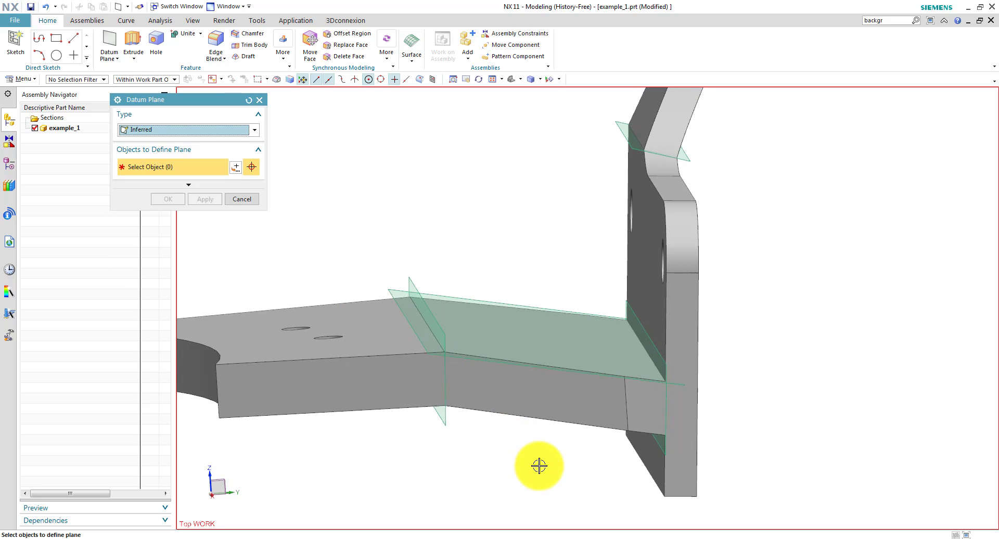
Step: Create an Inferred datum plane at 0 mm distance on the underside of the plate section next to the wall, and exit Datum Plane
middle_click_drag(541, 464, 599, 416)
left_click(605, 395)
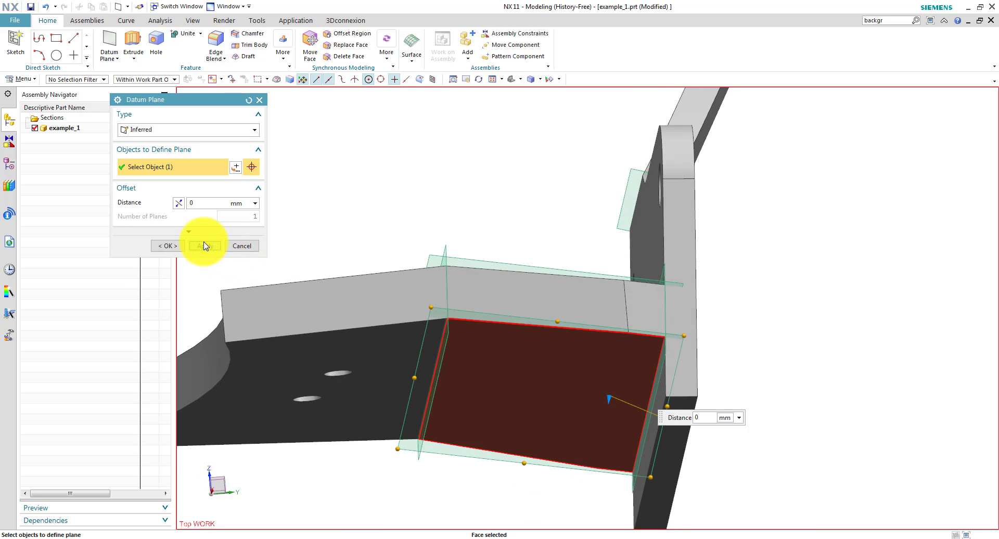
left_click(204, 246)
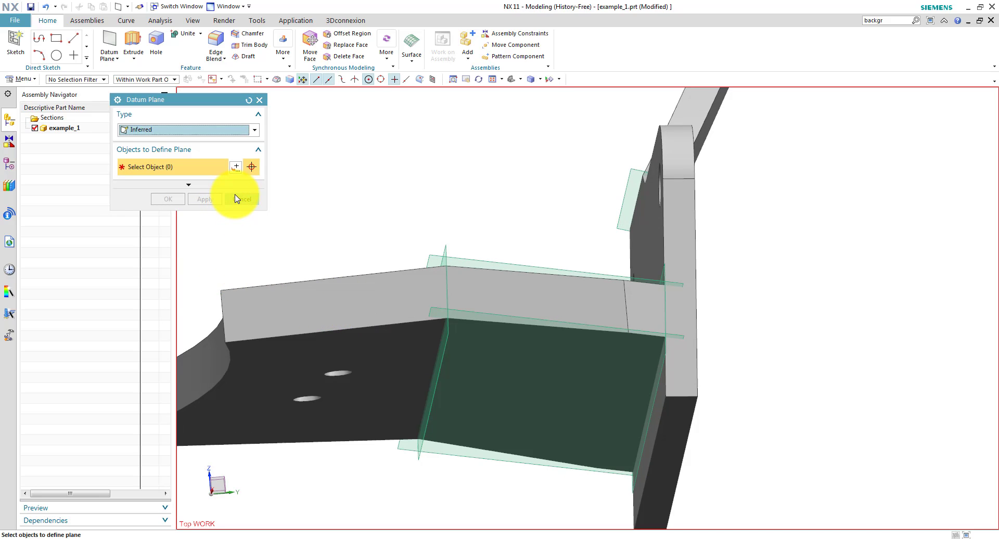
left_click(236, 198)
Step: Split the bracket body with the datum planes at the plate bend, both bends of the slanted arm and the plate section's upper face
middle_click_drag(245, 201, 262, 59)
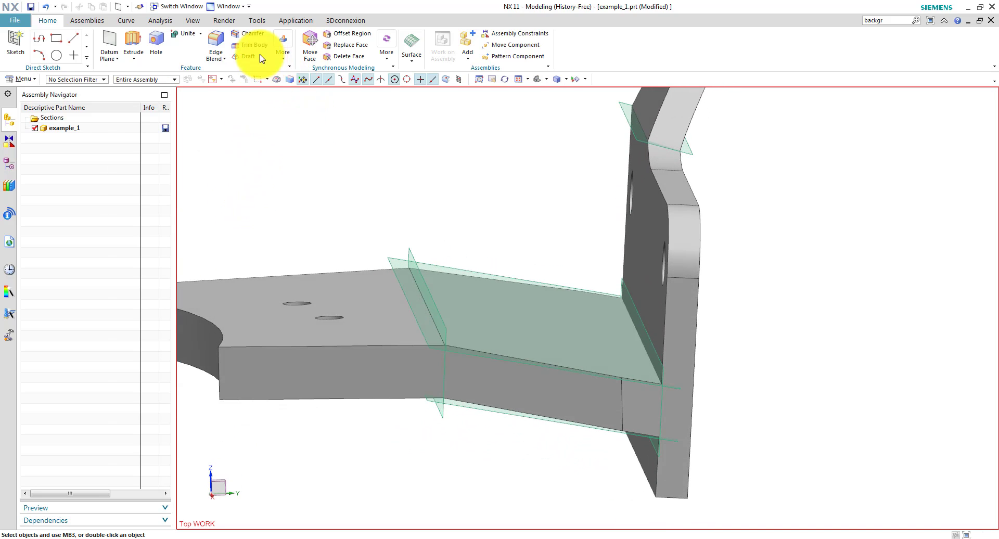
left_click(284, 60)
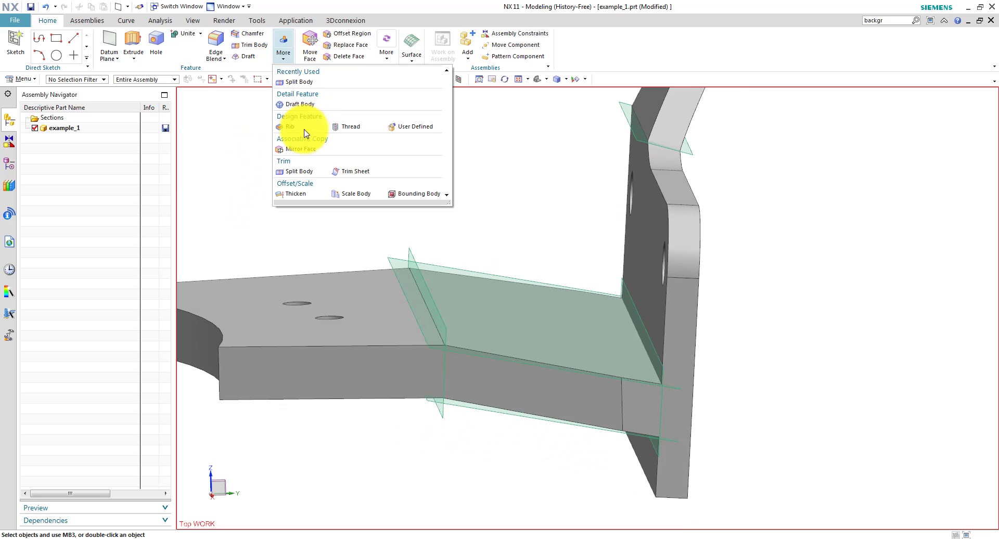
left_click(298, 173)
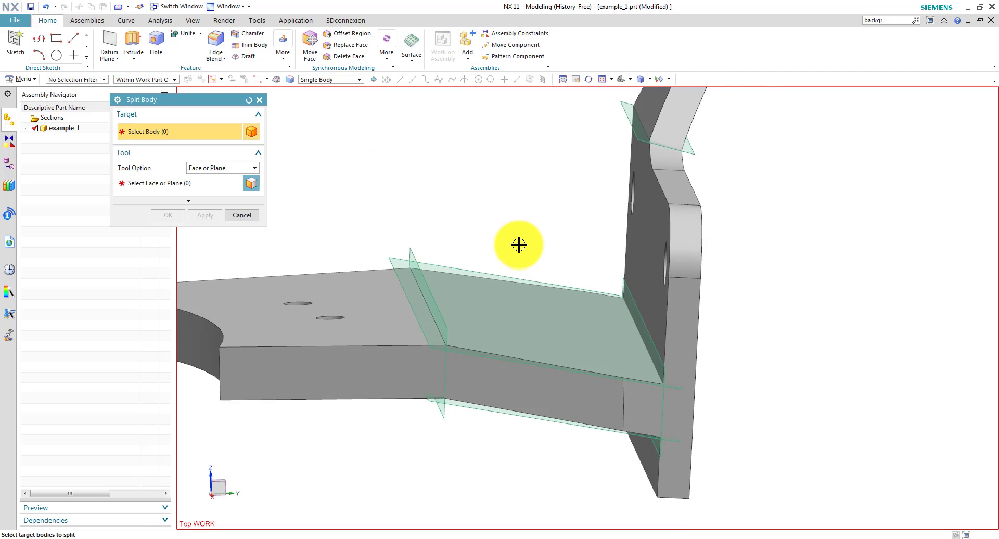
middle_click_drag(518, 240, 443, 309)
left_click(439, 311)
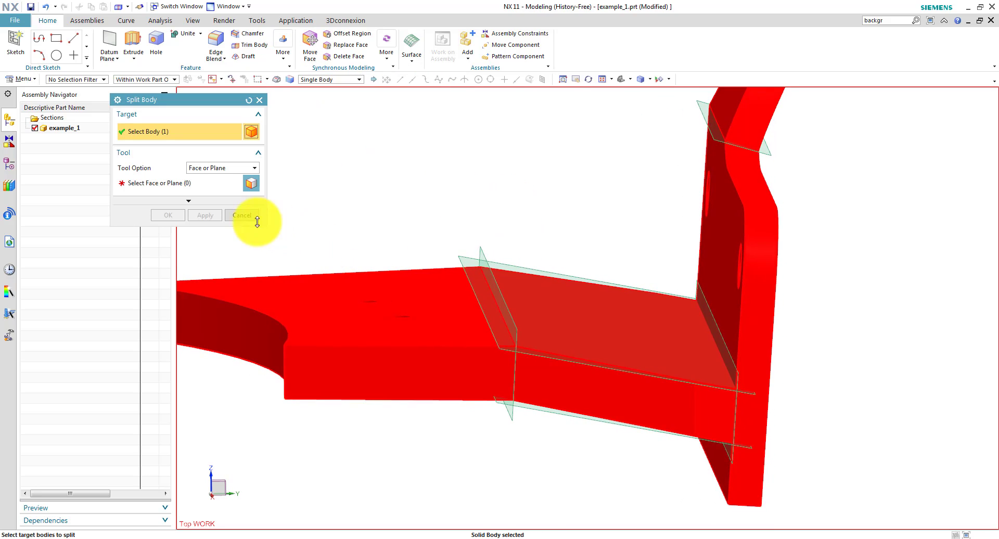
left_click(167, 183)
left_click(478, 250)
mouse_move(478, 250)
middle_mouse_down()
mouse_move(446, 207)
mouse_move(468, 252)
mouse_move(469, 194)
mouse_move(639, 218)
mouse_move(681, 167)
mouse_move(595, 172)
mouse_move(611, 225)
mouse_move(669, 168)
mouse_move(430, 239)
mouse_move(641, 332)
mouse_move(598, 330)
mouse_move(484, 235)
middle_mouse_up()
left_click(689, 163)
left_click(667, 169)
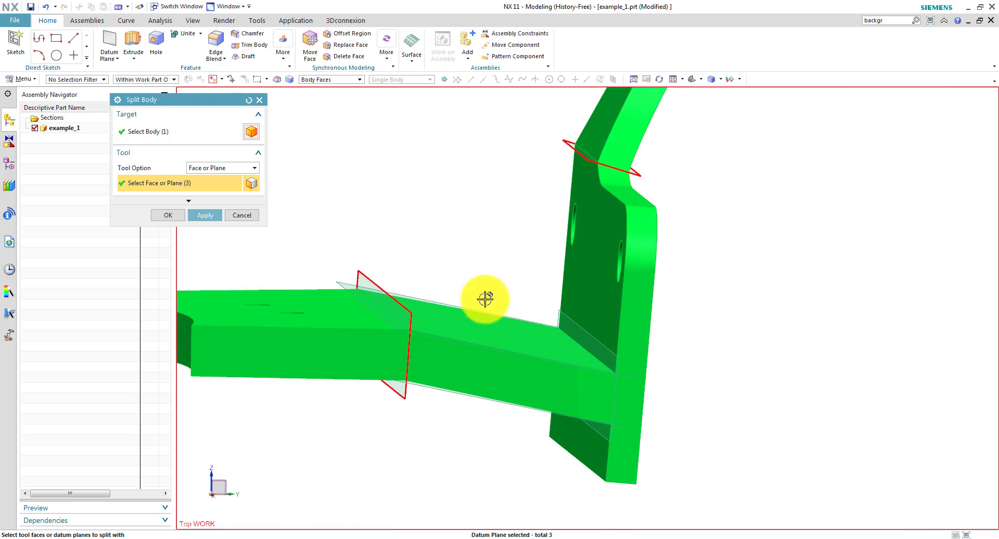
left_click(440, 304)
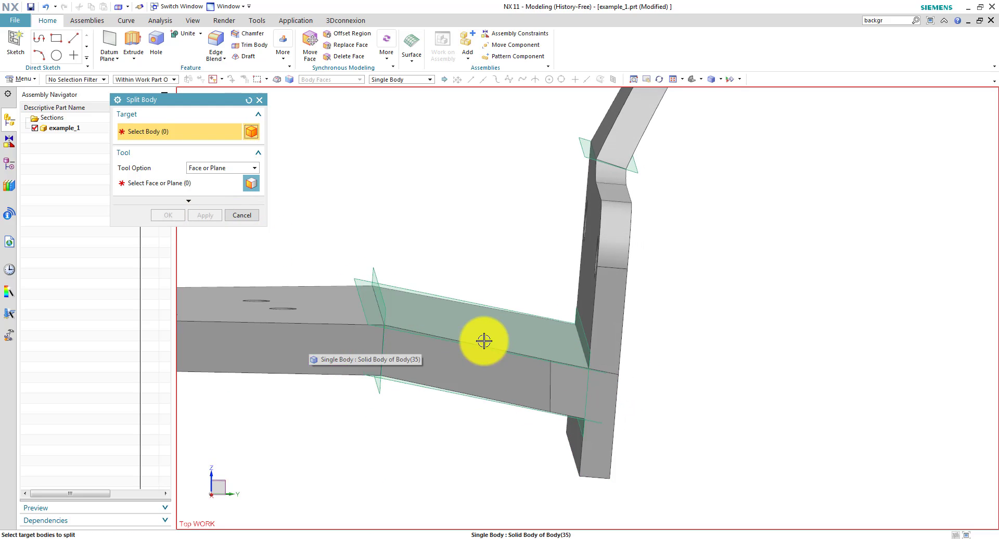
Step: Split the body joining the plate section and lower wall with the wall-side and plate-underside datum planes, and exit Split Body
middle_click_drag(597, 318, 530, 348)
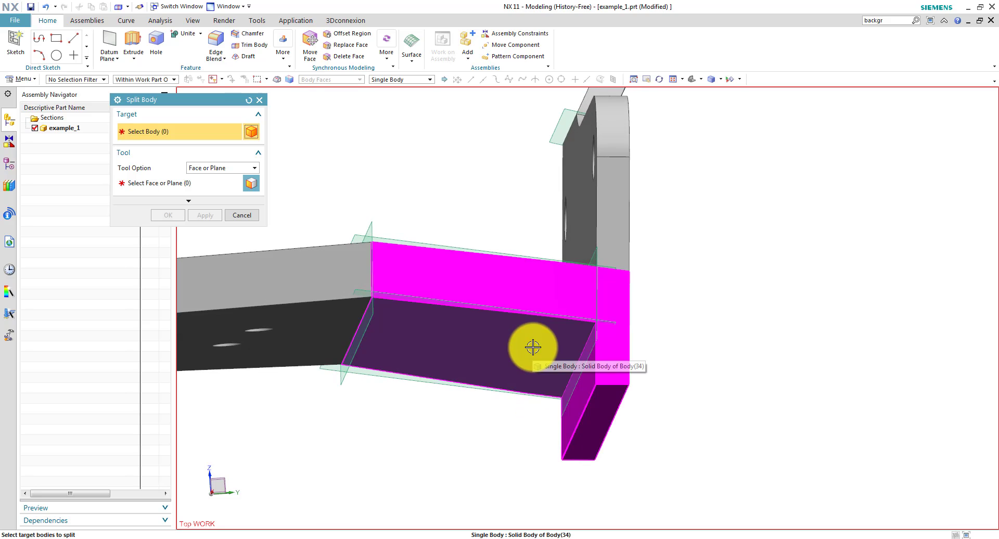
left_click(523, 349)
left_click(177, 186)
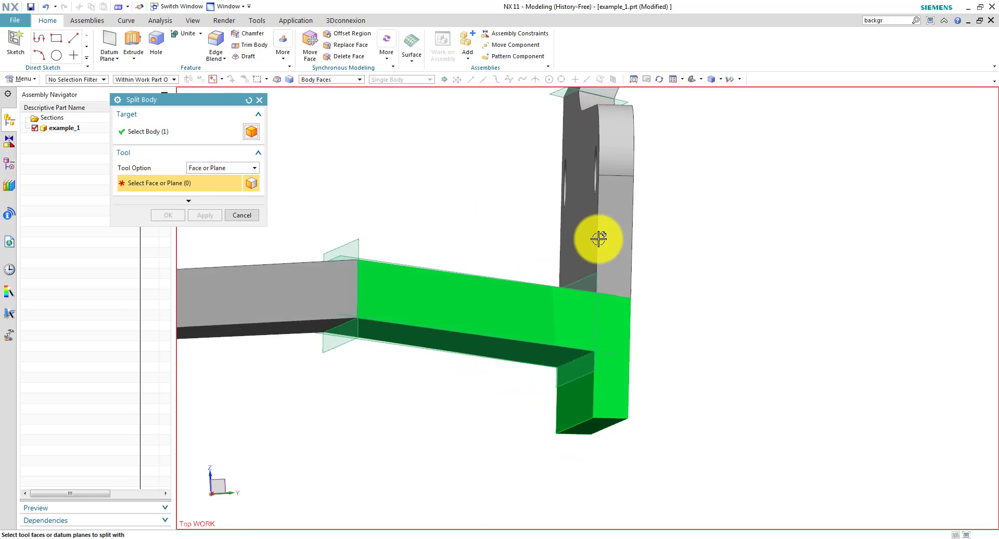
middle_click_drag(595, 239, 587, 296)
left_click(618, 285)
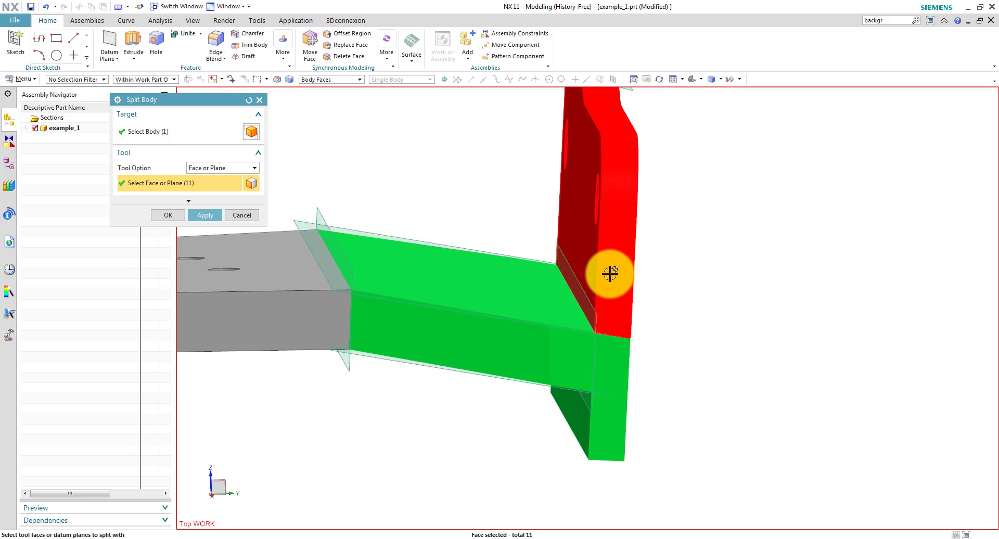
left_click(604, 270, "shift")
left_click(571, 270)
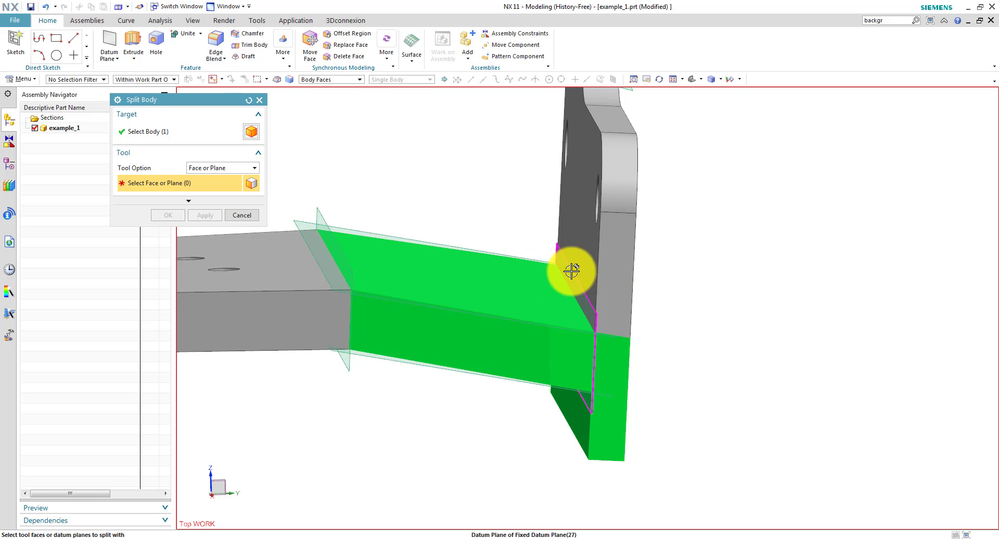
middle_click_drag(508, 346, 486, 368)
left_click(468, 358)
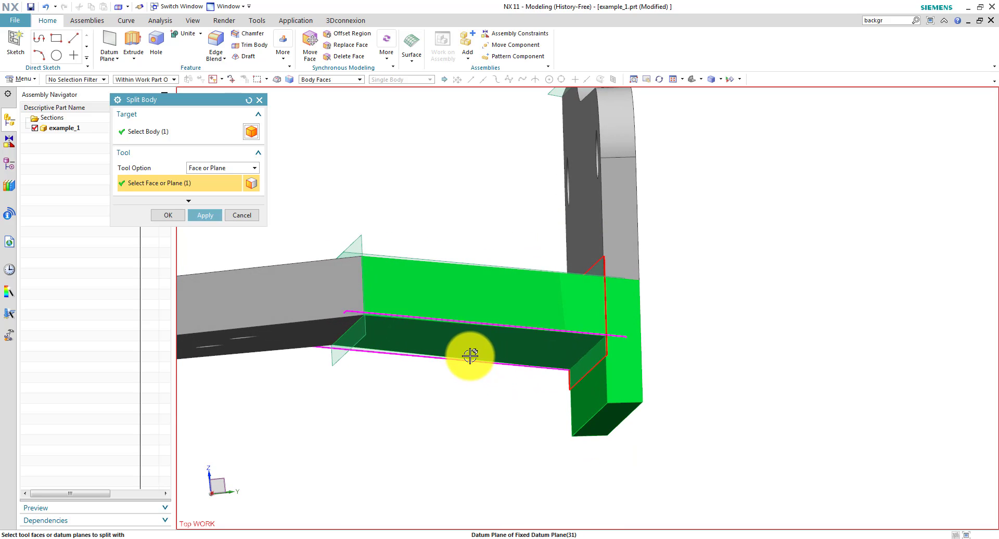
left_click(200, 215)
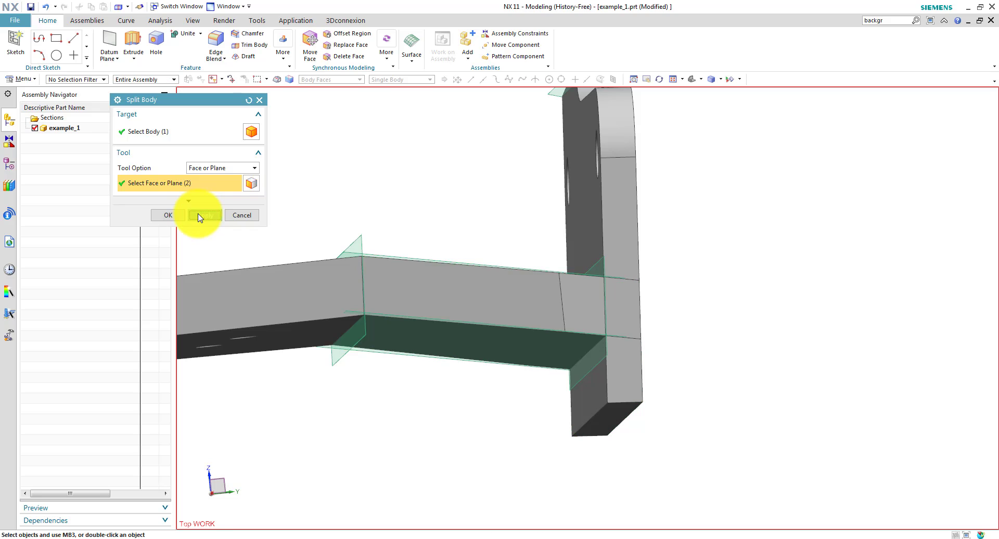
middle_click_drag(529, 408, 479, 401)
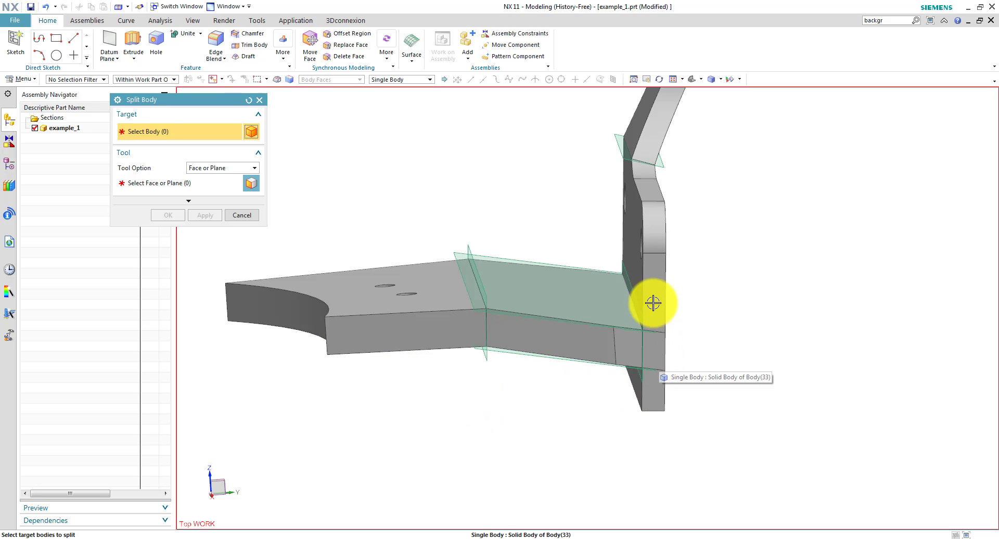
middle_click_drag(653, 301, 662, 217)
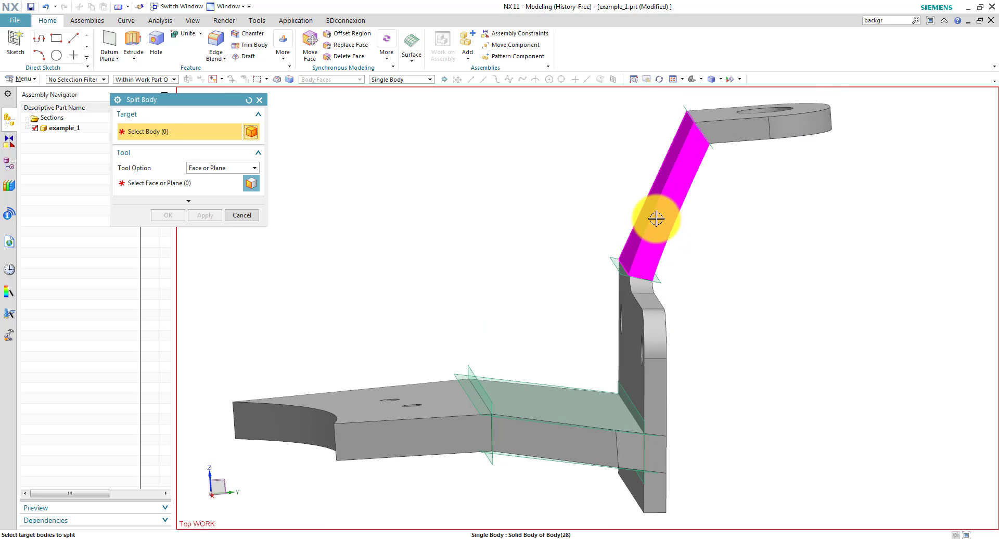
left_click(240, 215)
Step: Hide all datums with Show and Hide so that only the split bracket bodies are displayed
scroll(385, 231, "down", 2)
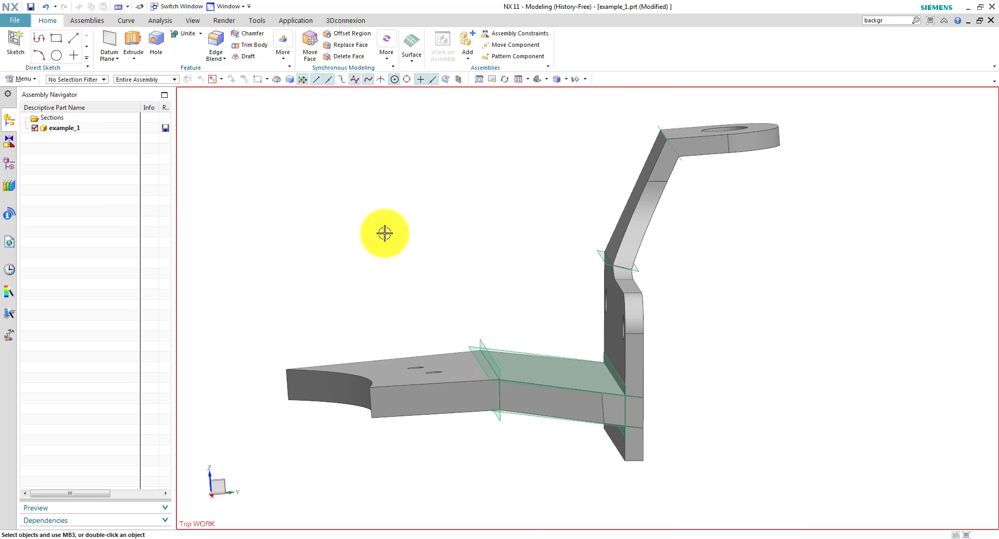
key("ctrl+w")
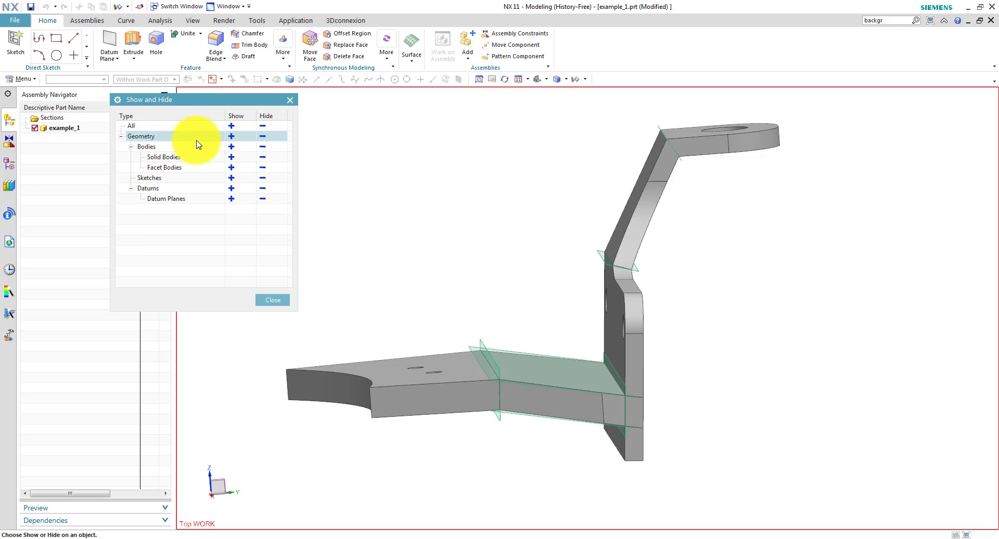
left_click(263, 189)
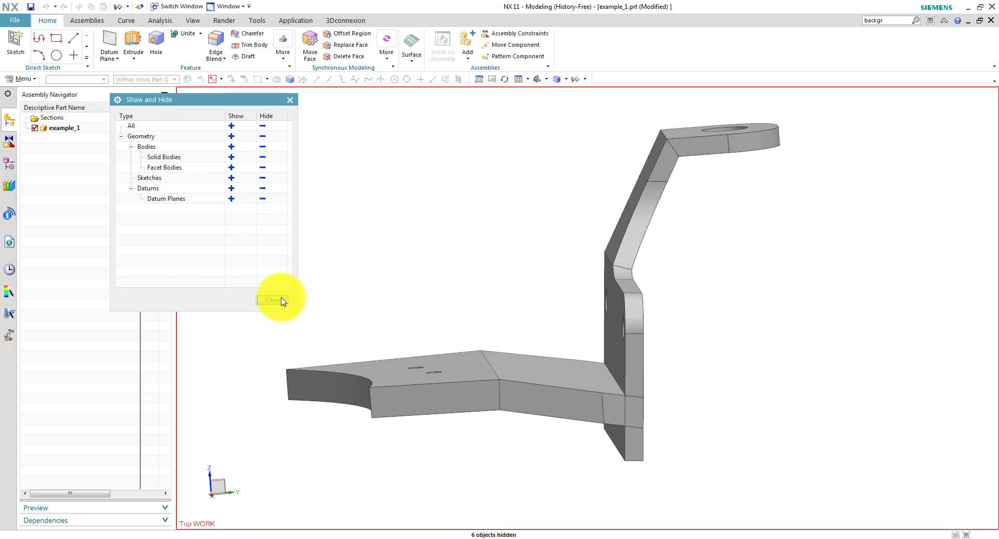
left_click(282, 300)
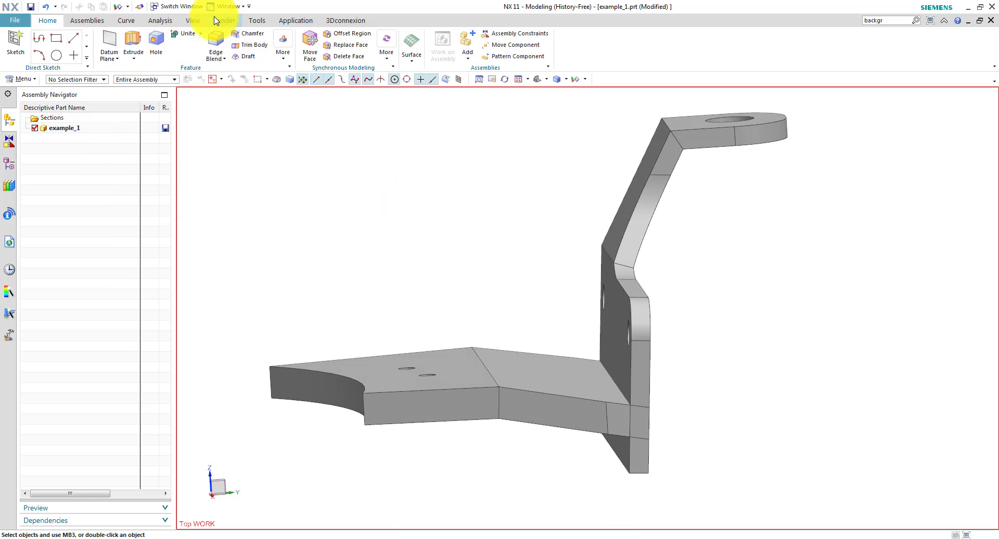
Step: Switch to the Pre/Post application, display the FEM example_1_fem1 of example_1.prt, and close the Information window
left_click(295, 23)
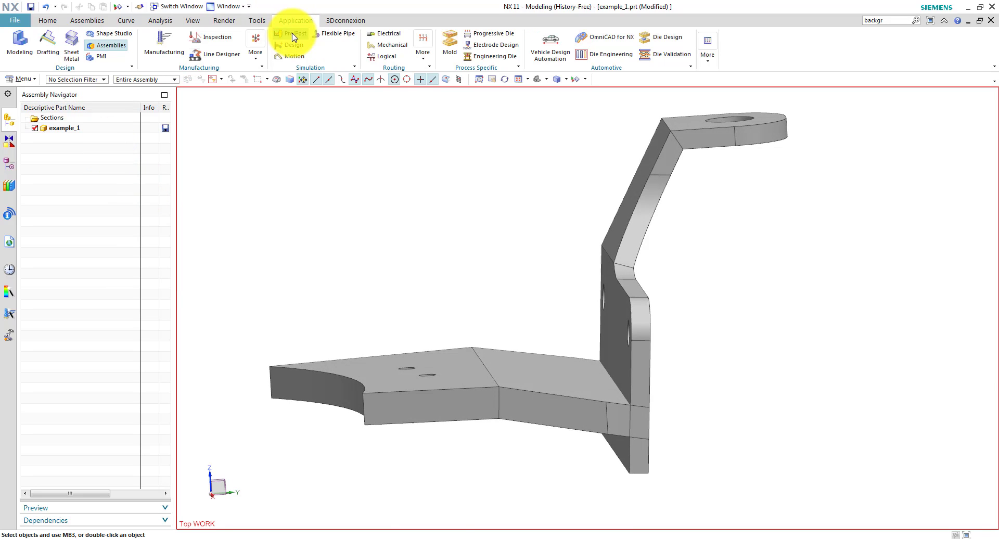
left_click(293, 37)
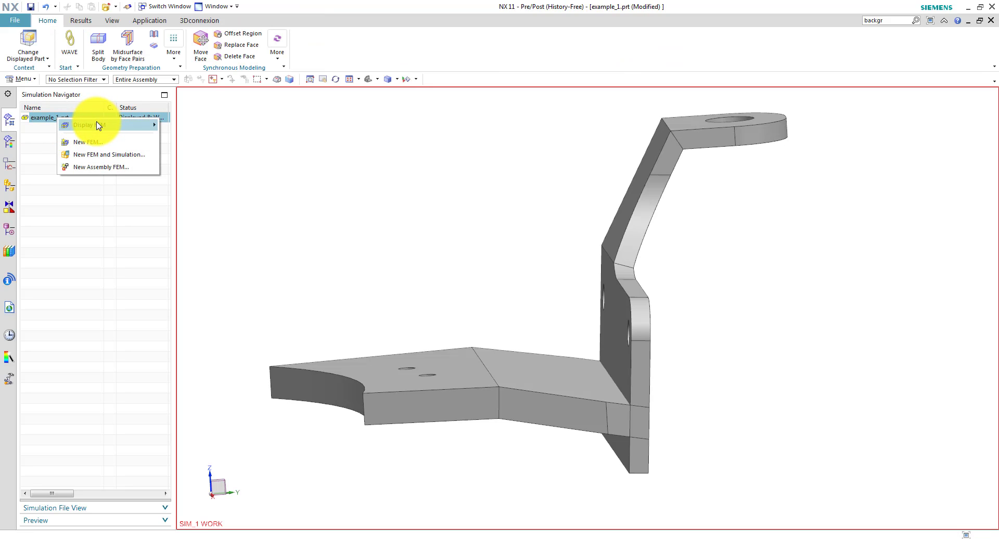
left_click(201, 128)
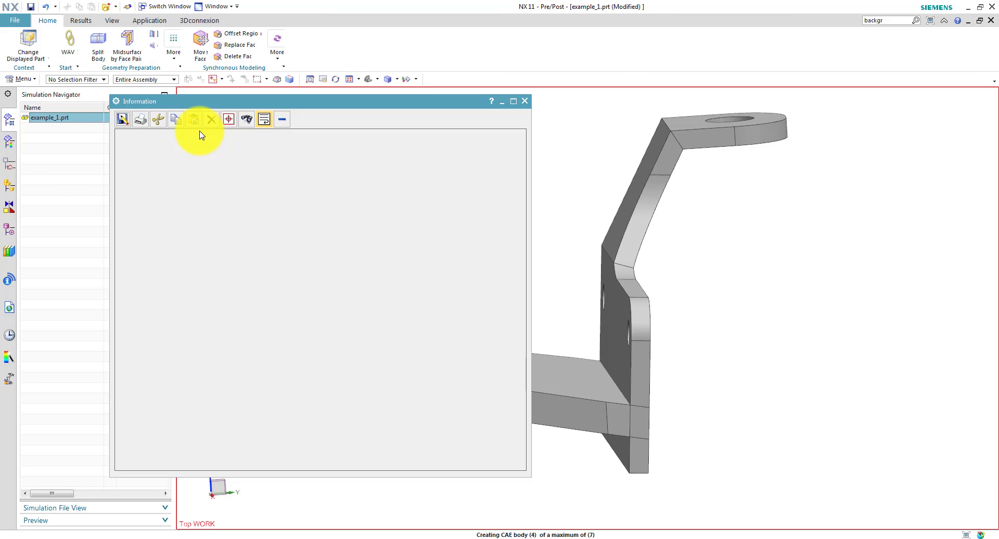
left_click(526, 101)
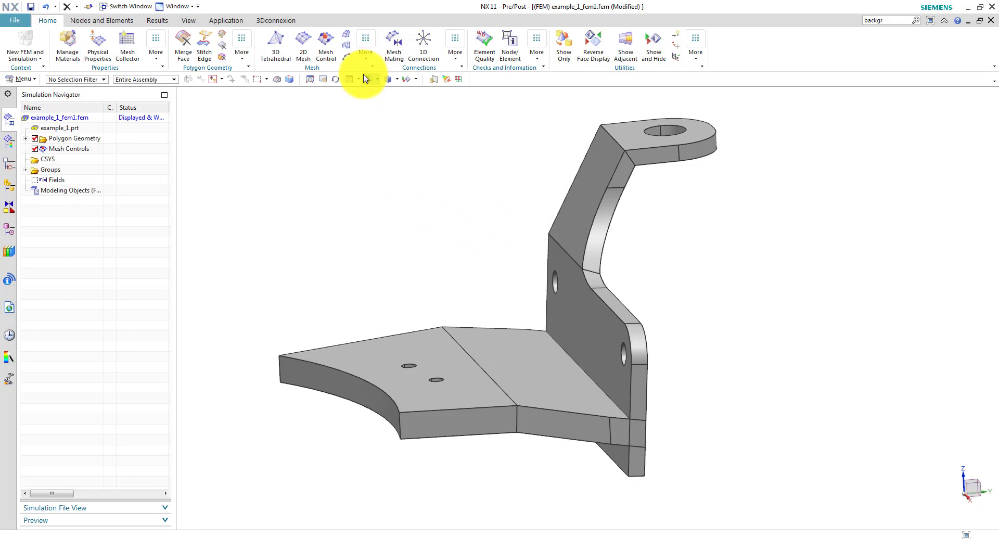
Step: Create CHEXA(8) 3D swept meshes with 0.1 in source element size from the upper faces of the notched plate and the adjoining plate section
left_click(347, 37)
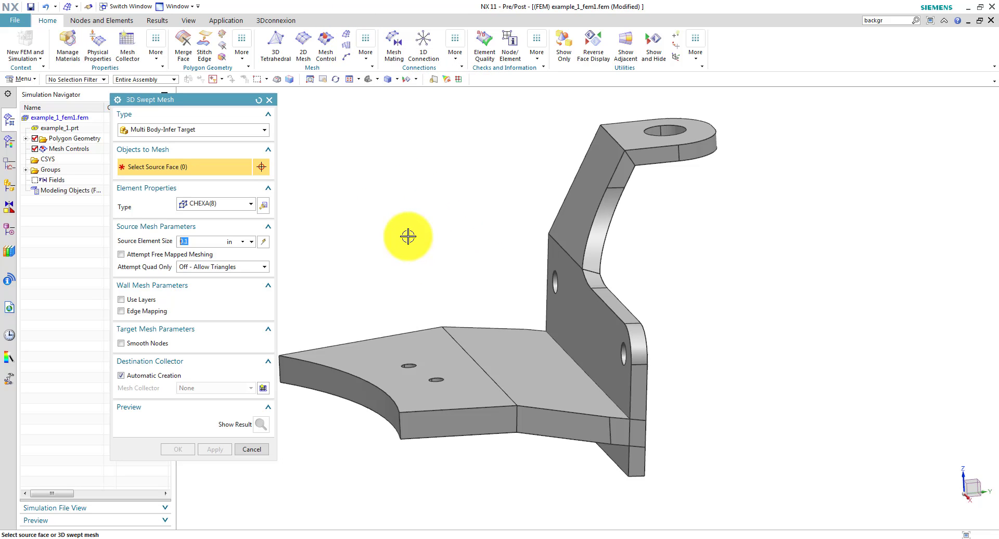
left_click(420, 344)
middle_click_drag(384, 222, 383, 227)
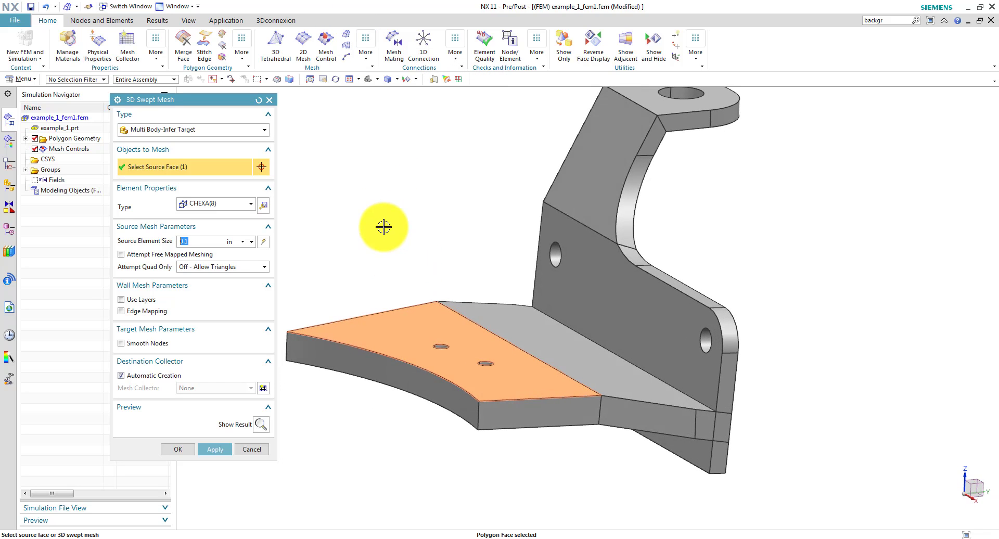
left_click(215, 451)
scroll(394, 439, "up", 2)
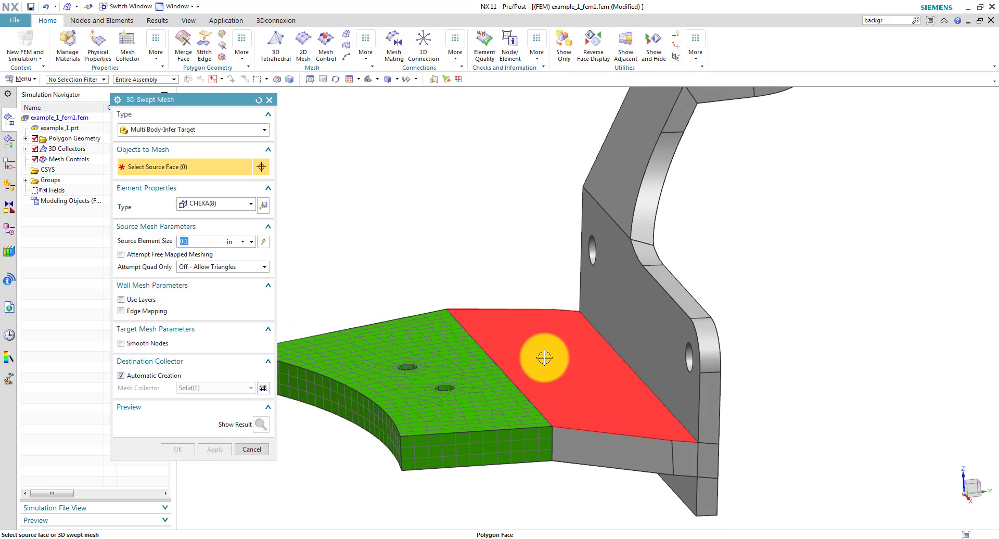
left_click(498, 366)
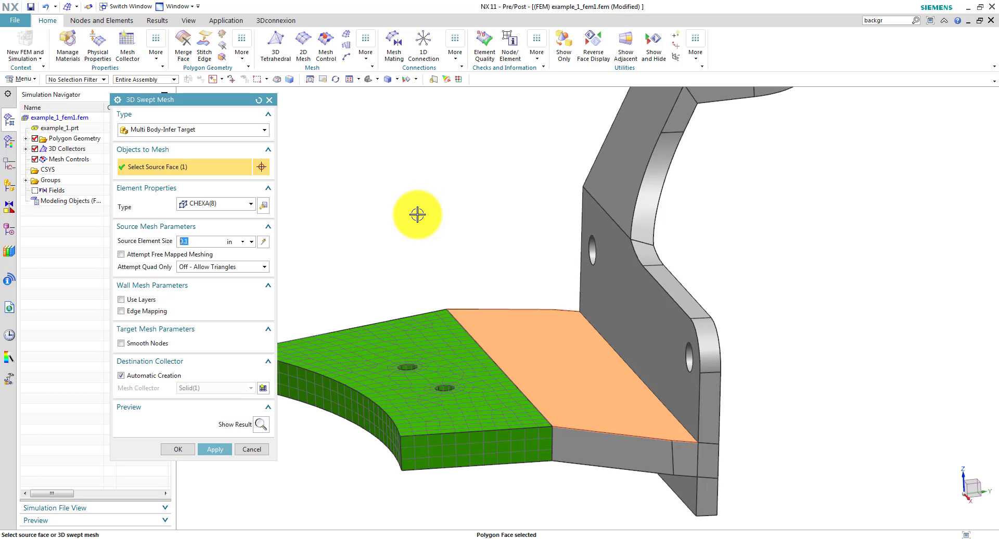
left_click(222, 451)
Step: Create 0.1 in CHEXA(8) swept meshes from the outer faces of the wall strip level with the plate and the wall portion below it
middle_click_drag(542, 252, 611, 399)
left_click(611, 399)
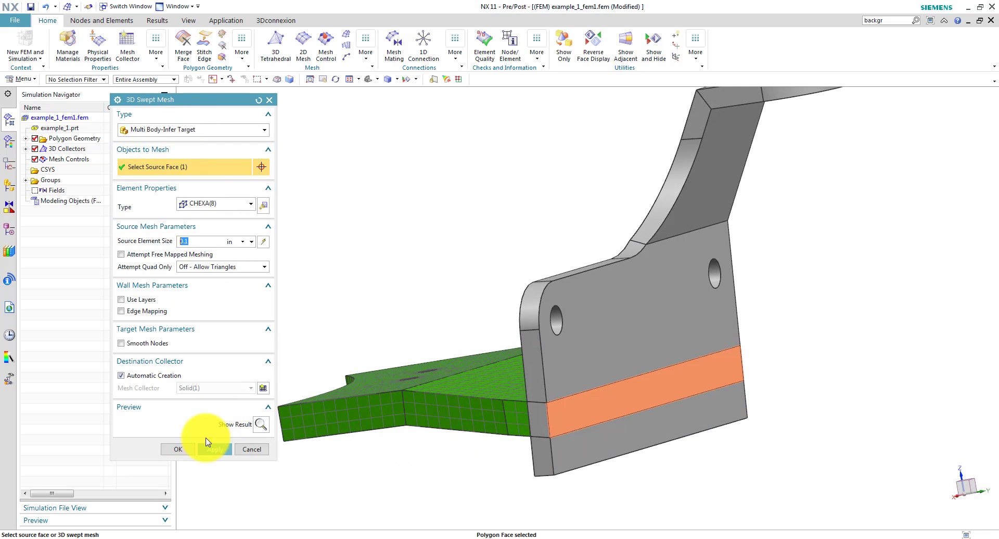
left_click(213, 451)
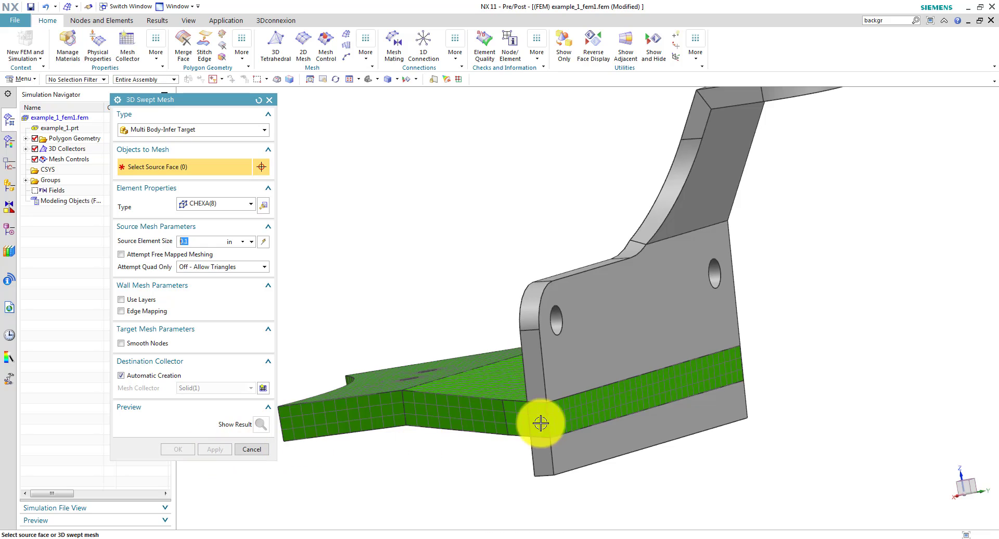
mouse_move(659, 424)
middle_mouse_down()
mouse_move(674, 427)
mouse_move(642, 420)
middle_mouse_up()
left_click(642, 420)
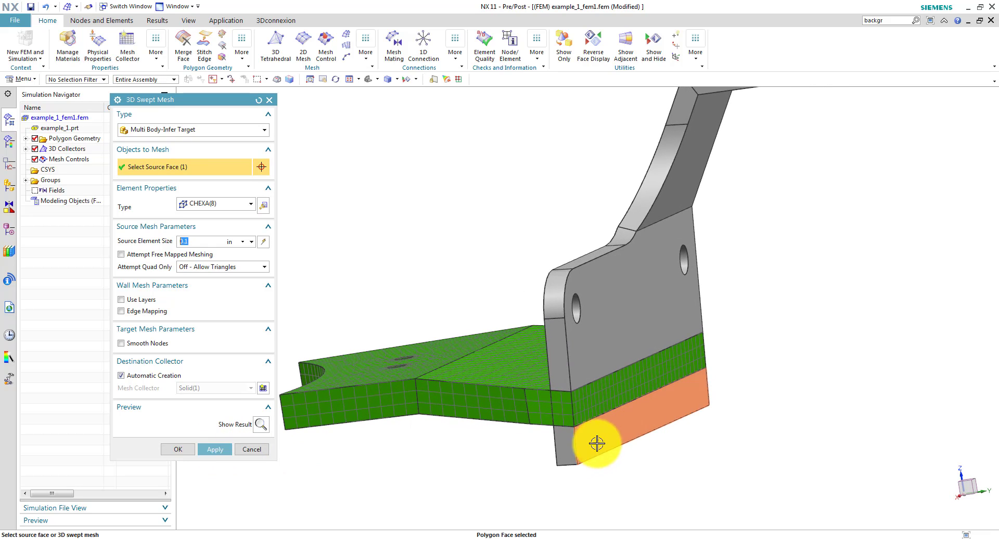
left_click(217, 452)
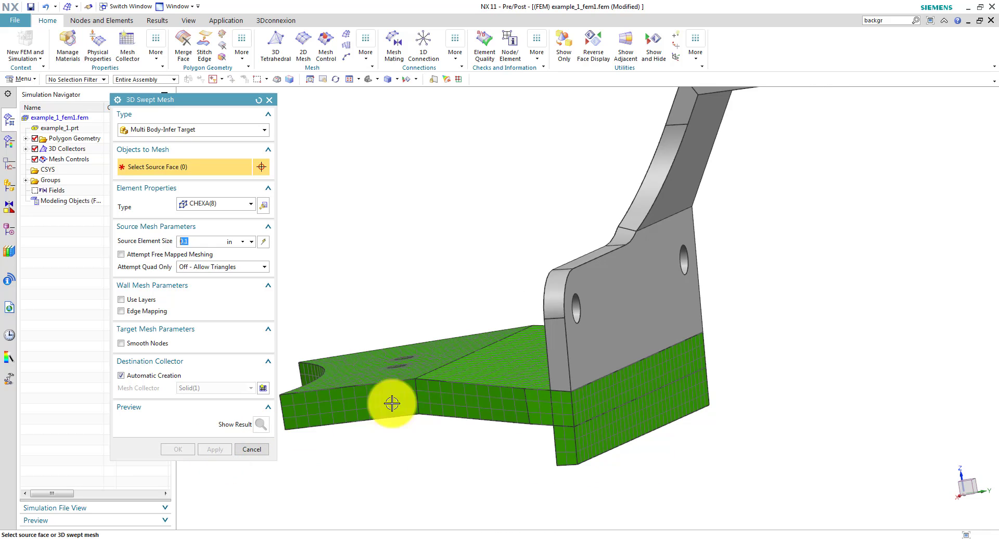
Step: Create 0.1 in CHEXA(8) swept meshes on the upper wall with the two holes and on the slanted arm
left_click(636, 330)
left_click(217, 451)
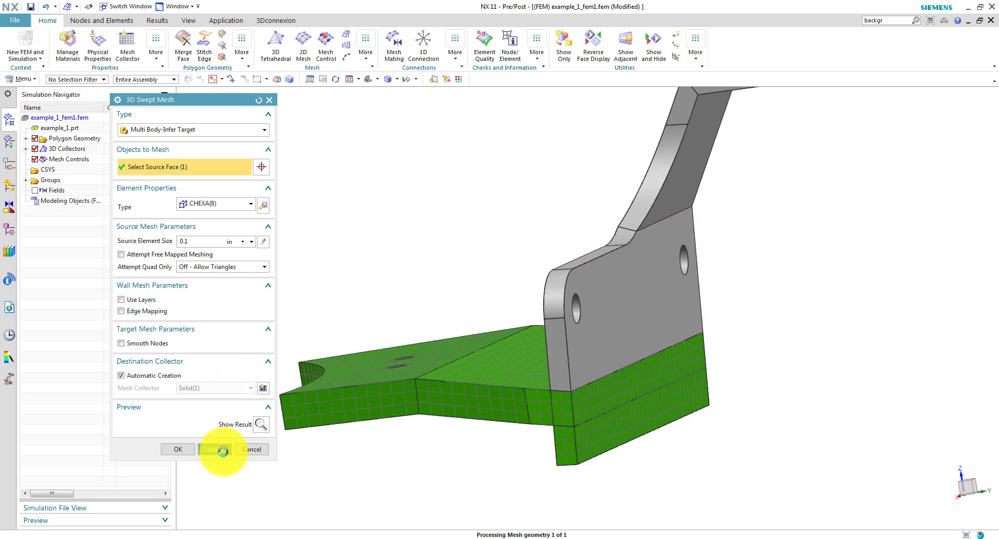
middle_click_drag(760, 301, 600, 206)
left_click(580, 209)
left_click(580, 208)
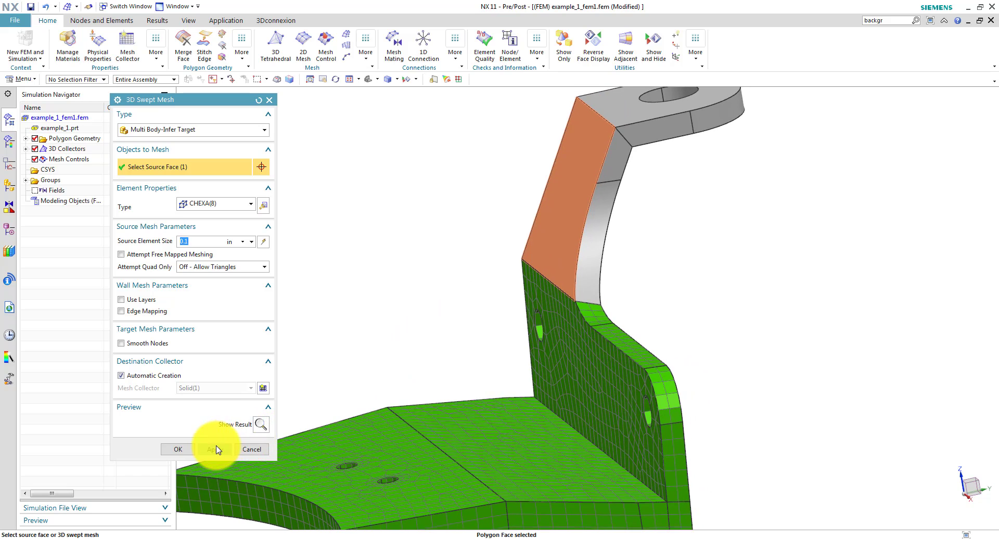
left_click(213, 449)
Step: Create a 0.1 in CHEXA(8) swept mesh from the lug's upper face, and exit 3D Swept Mesh
middle_click_drag(495, 361, 639, 171)
left_click(639, 171)
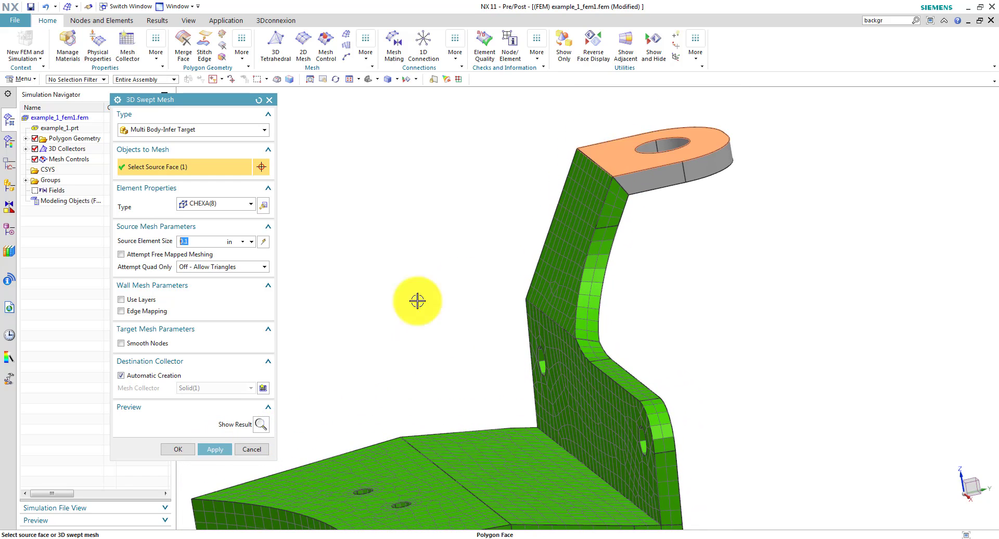
left_click(216, 449)
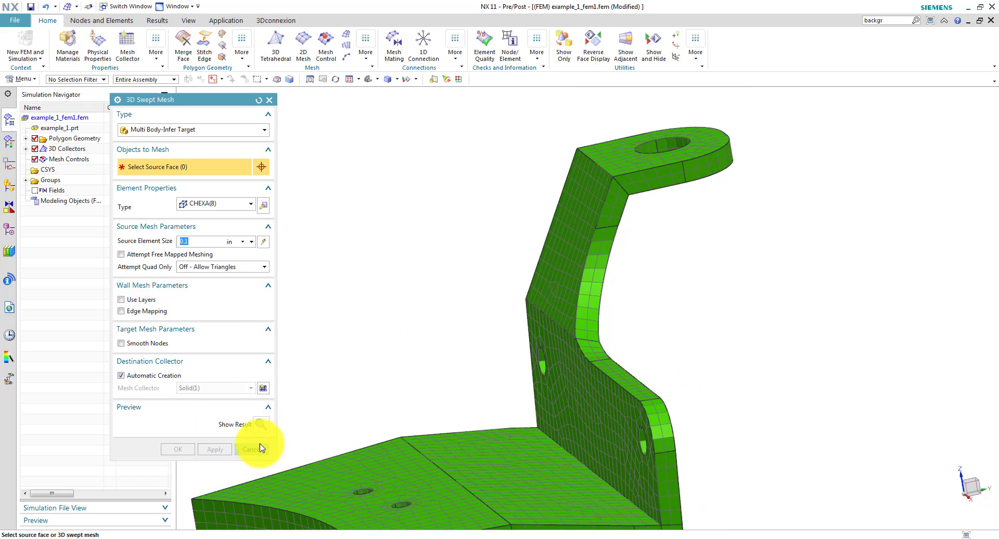
left_click(245, 449)
scroll(435, 303, "down", 3)
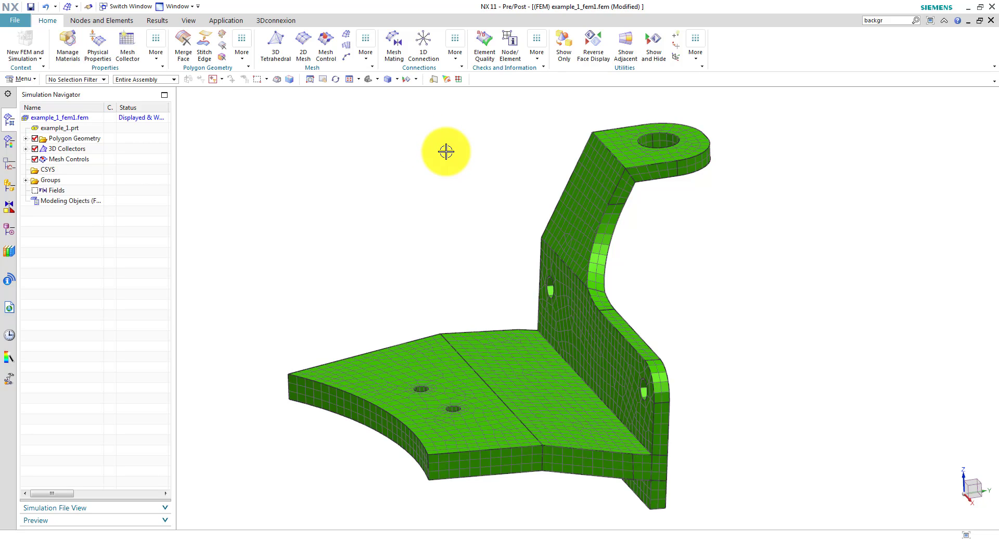
Step: Check all seven swept meshes for duplicate nodes at a 0.001 in tolerance, and exit the check without merging
left_click(538, 57)
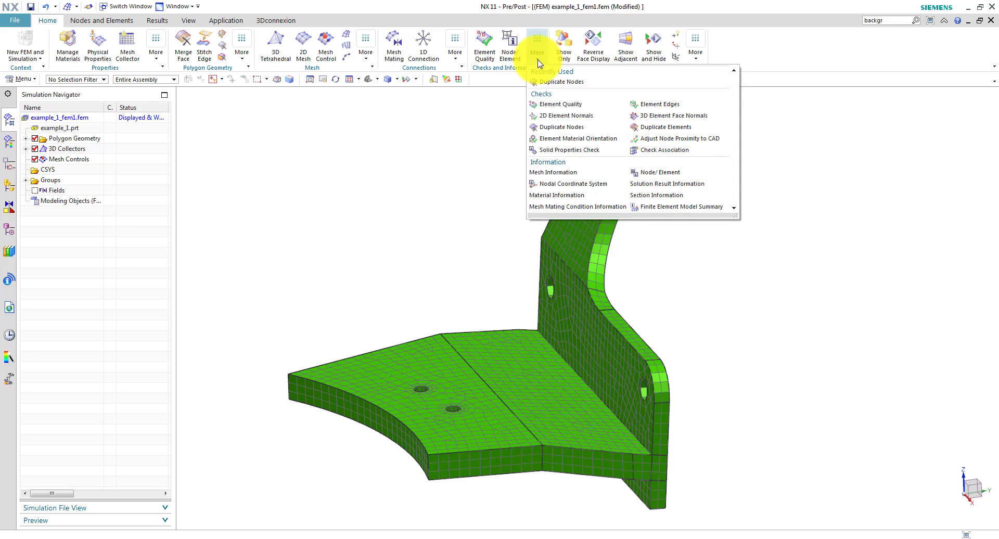
left_click(555, 129)
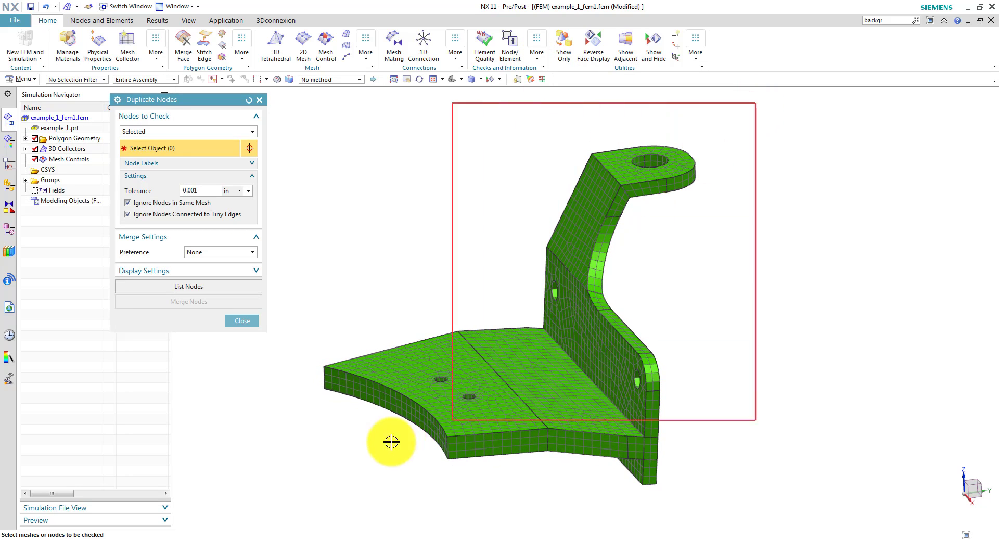
left_click_drag(391, 442, 273, 494)
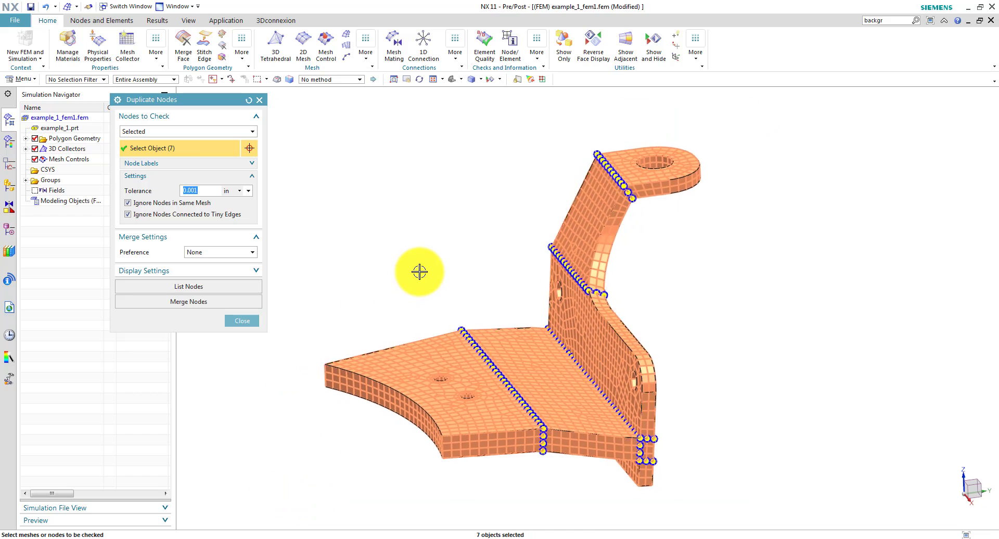
scroll(419, 271, "up", 3)
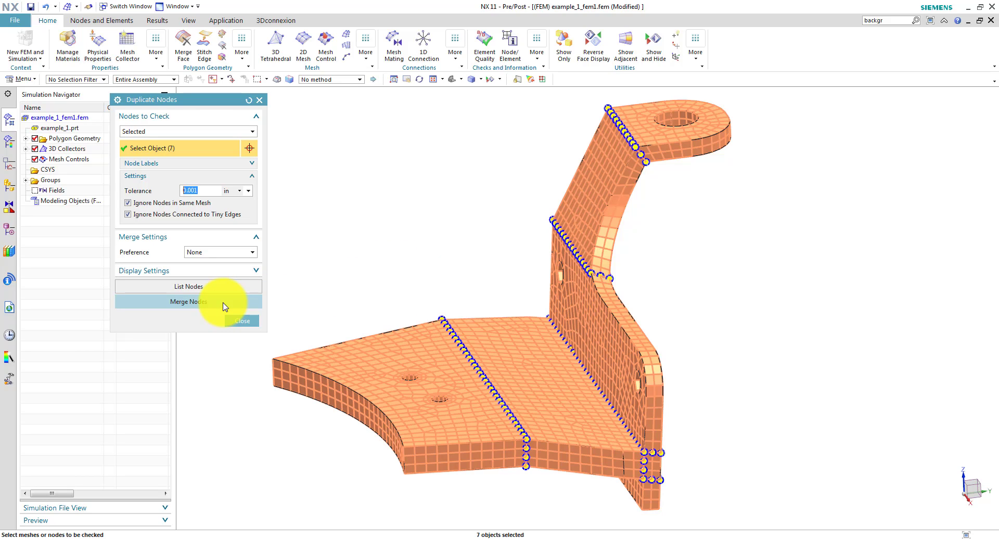
left_click(244, 321)
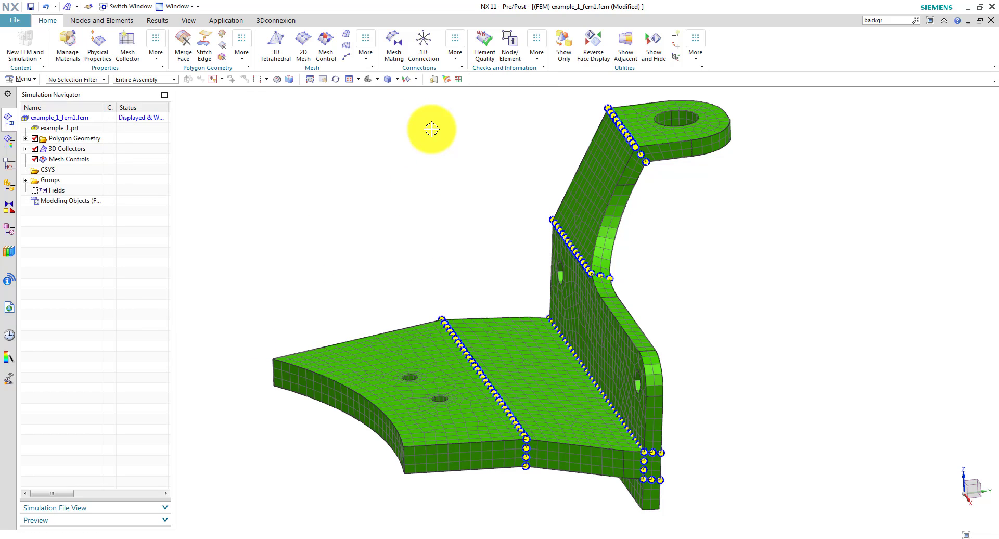
Step: Create automatic mesh mating conditions between all face pairs of the bracket with a 0.001 in search distance, and update example_1_fem1.fem
left_click(395, 49)
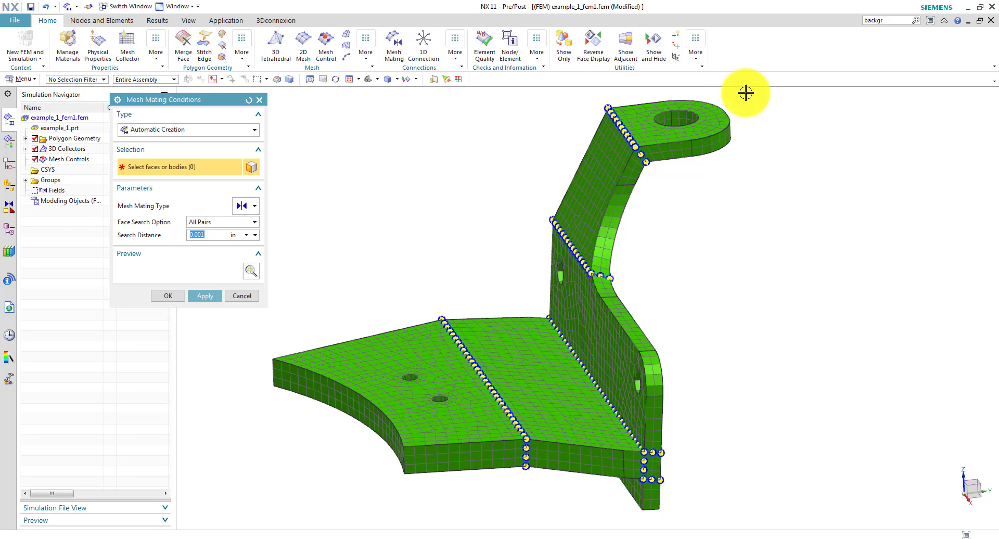
left_click_drag(750, 90, 261, 515)
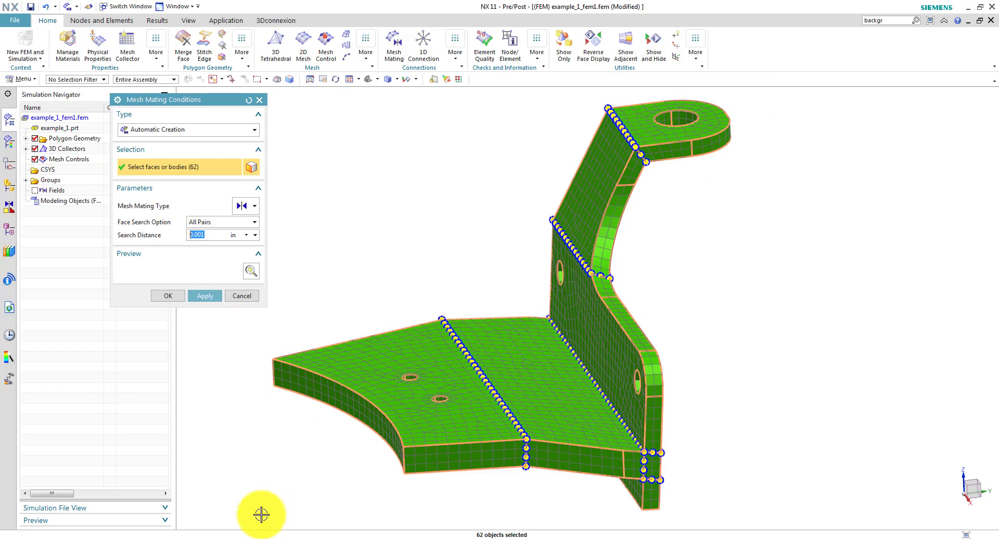
left_click(202, 295)
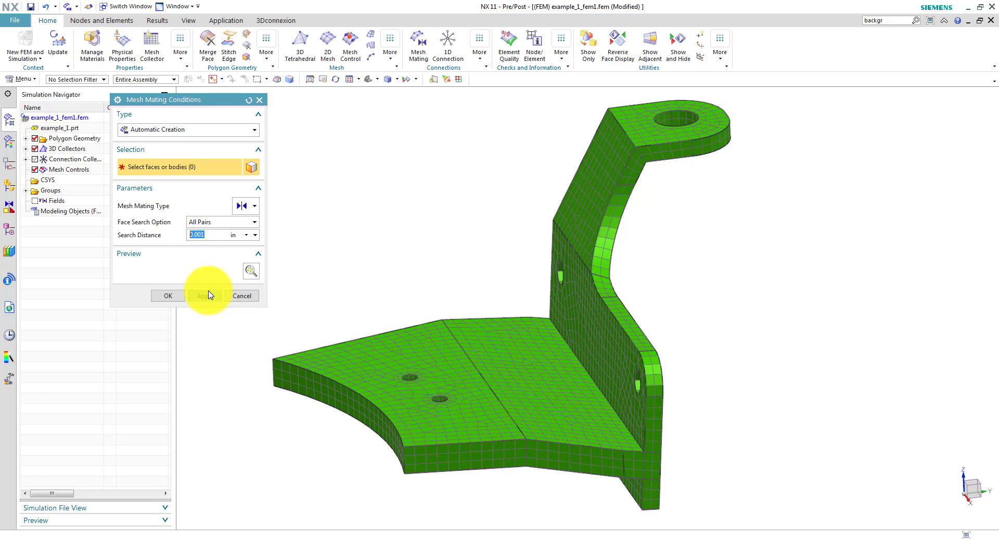
left_click(246, 295)
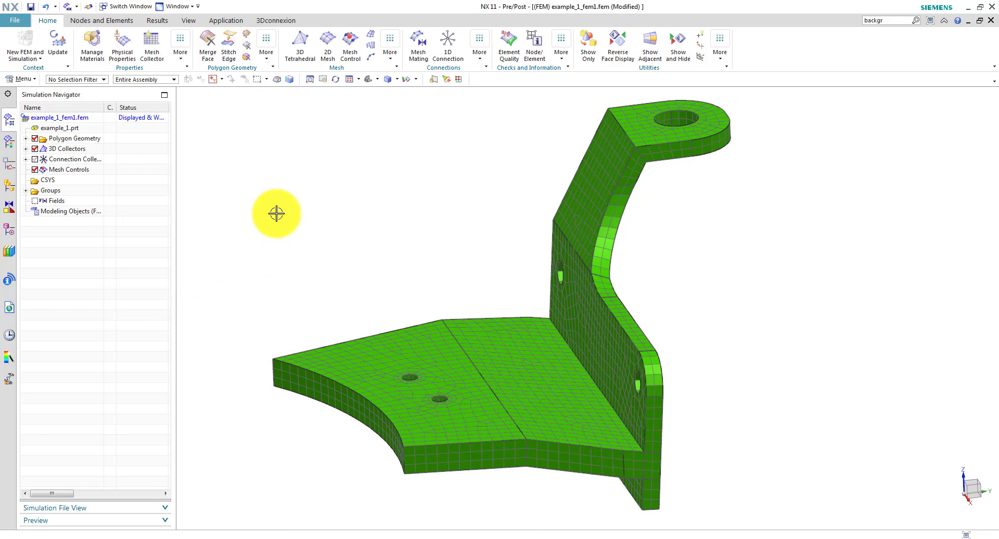
right_click(51, 121)
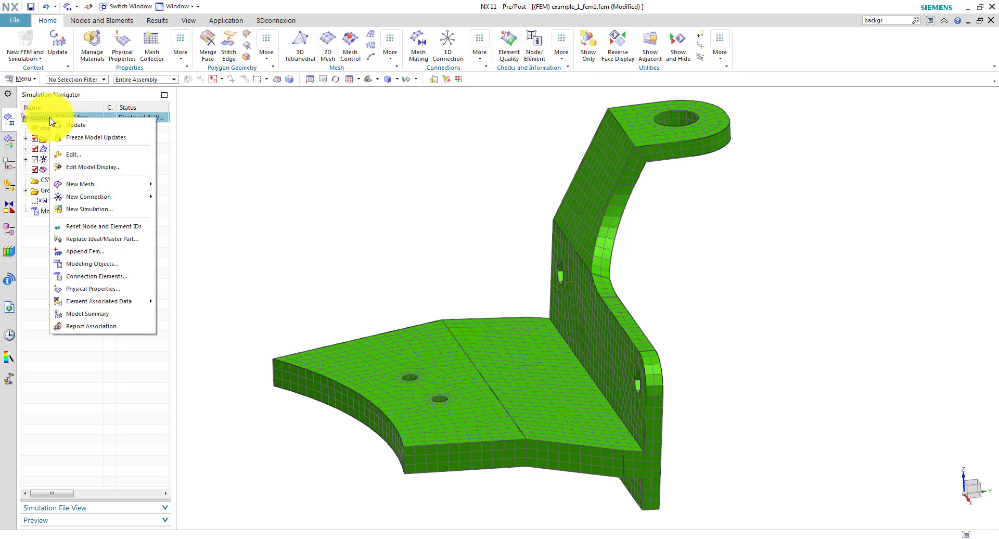
left_click(78, 126)
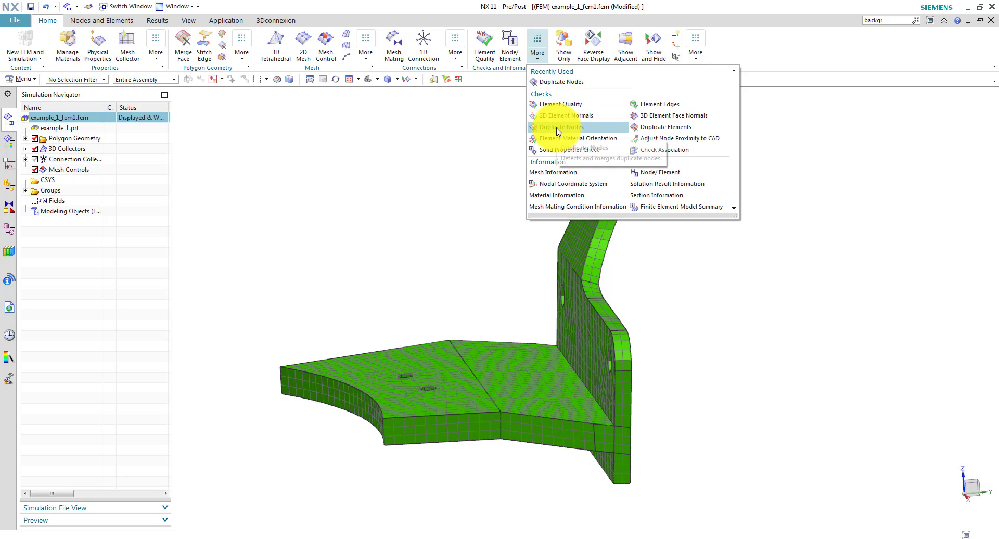
Step: Recheck all meshes for duplicate nodes at a 0.001 in tolerance and list the nodes in the information report
left_click(559, 128)
left_click_drag(770, 111, 261, 508)
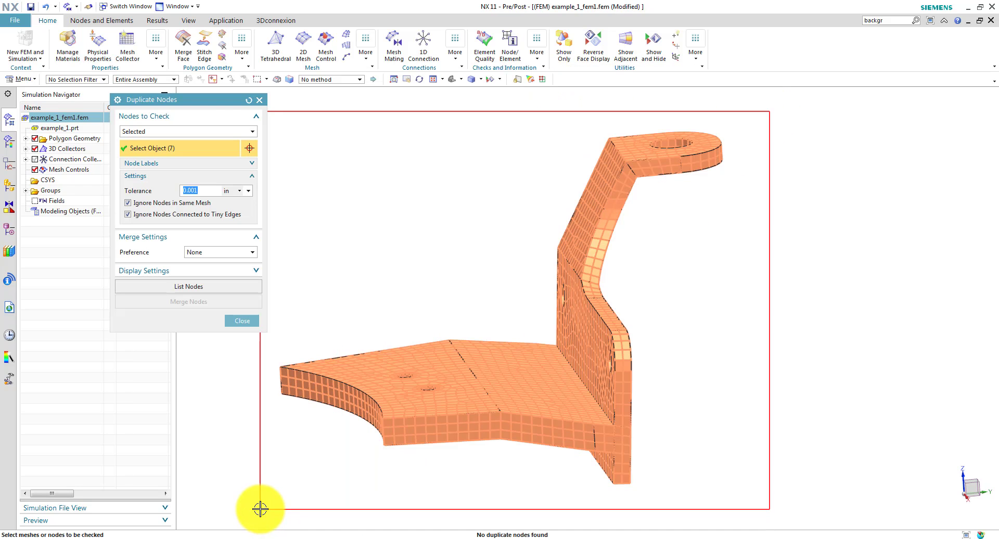
left_click(192, 290)
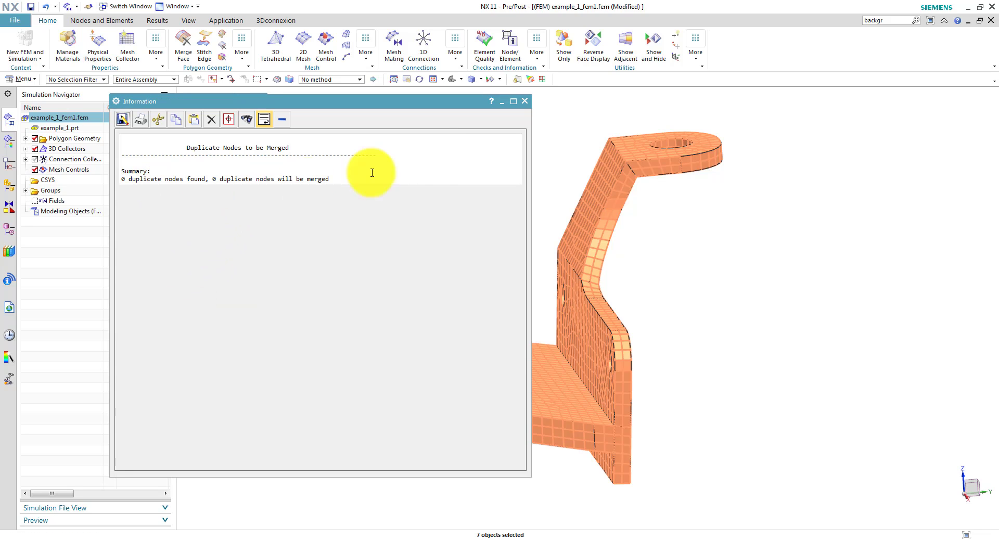
left_click(525, 103)
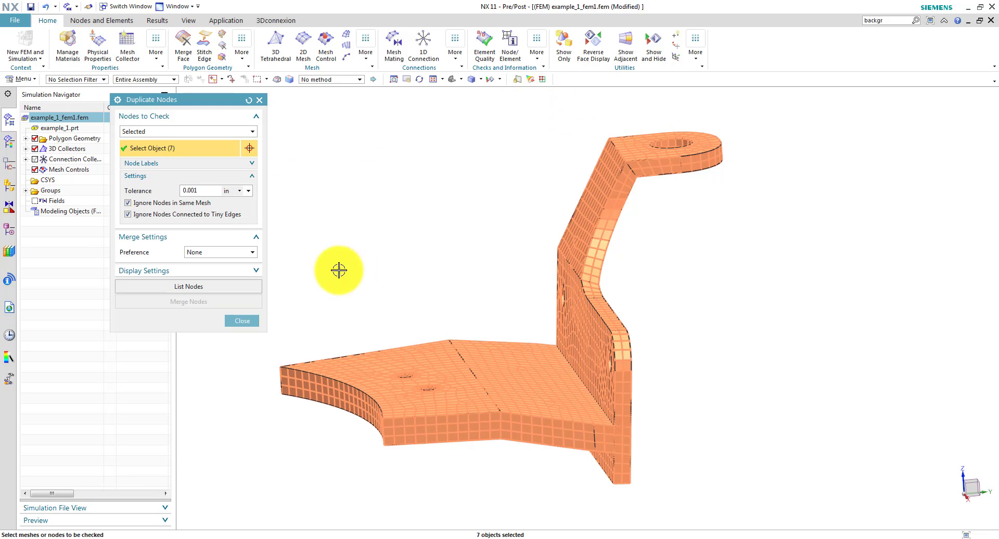
left_click(244, 321)
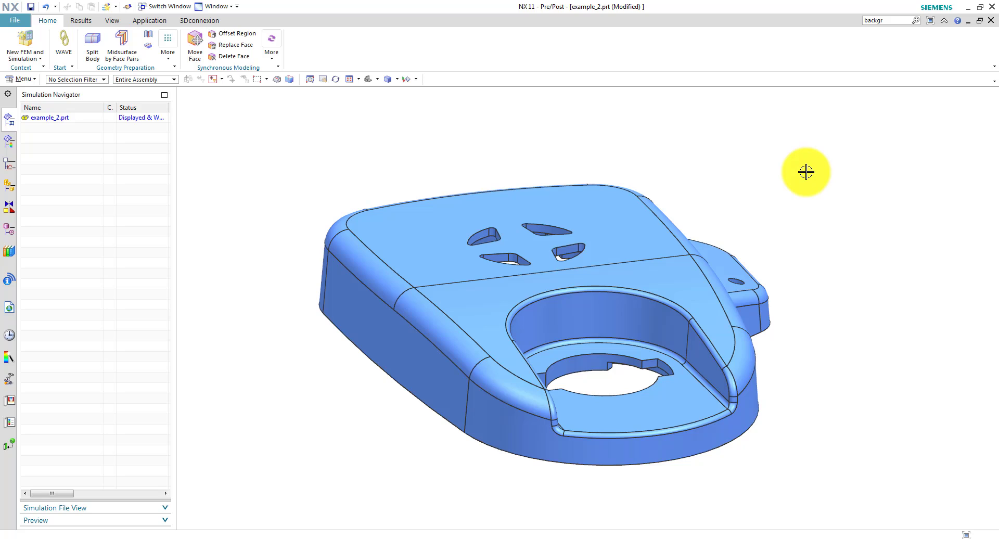
Step: In Pre/Post, create a new NX Nastran FEM named example_2_fem1.fem from example_2.prt
left_click(809, 186)
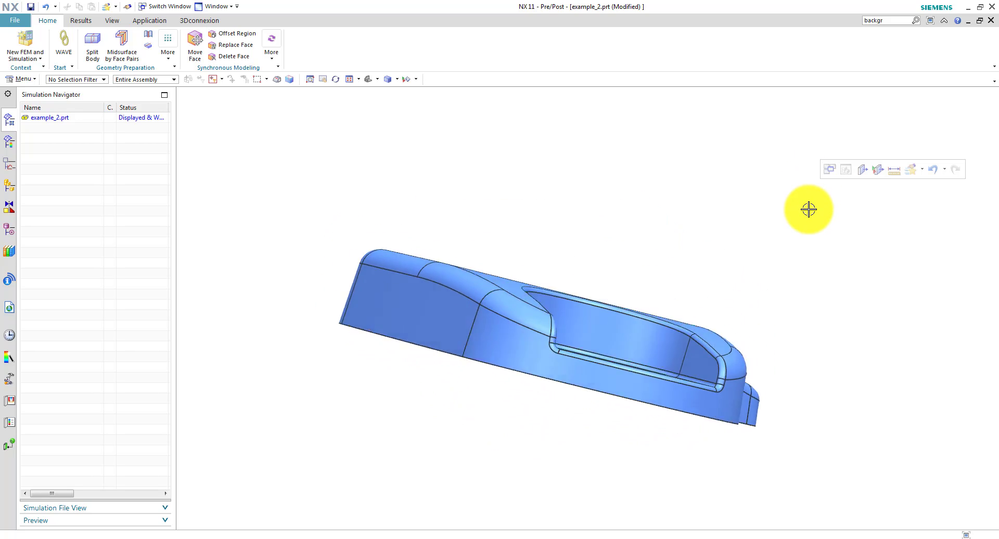
middle_click_drag(783, 209, 792, 235)
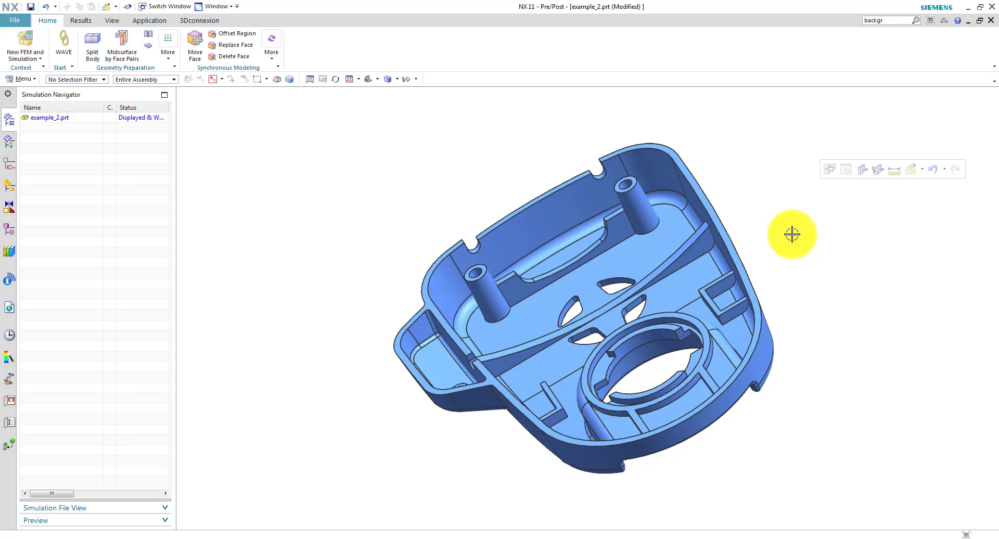
middle_click_drag(792, 234, 733, 215)
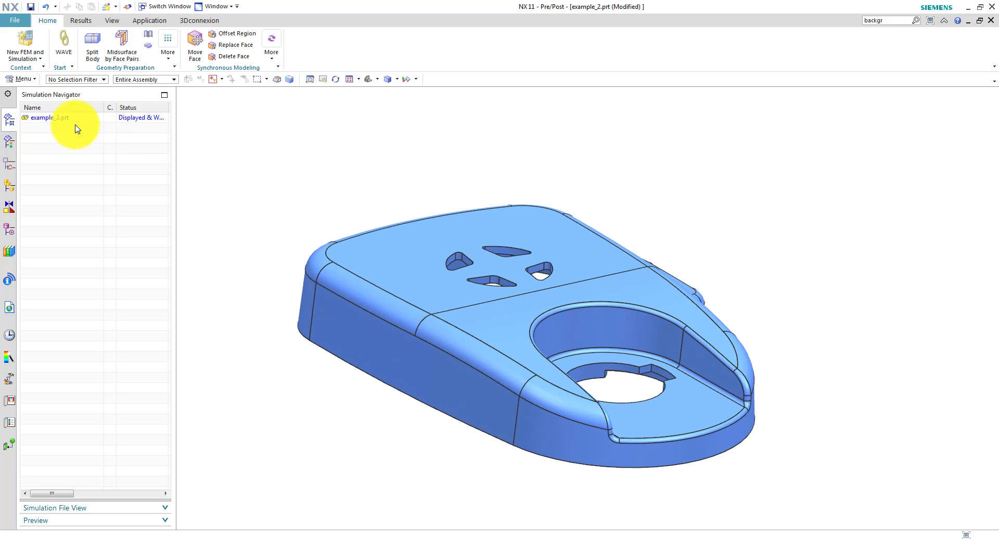
left_click(150, 21)
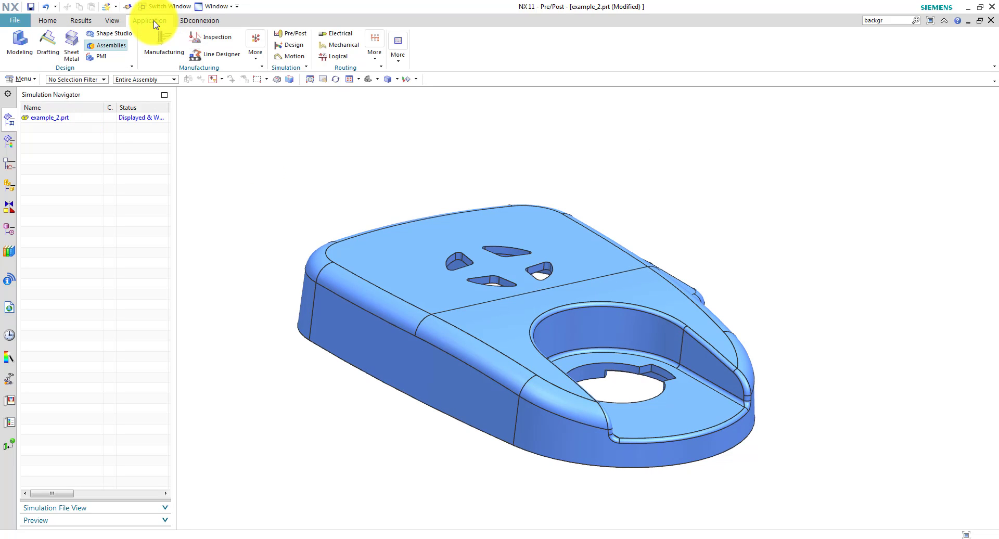
left_click(284, 36)
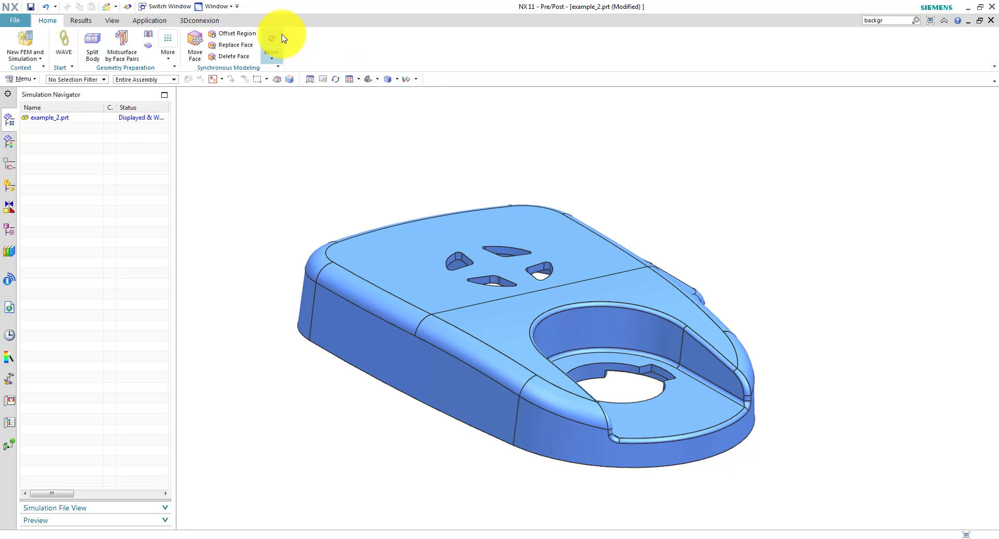
right_click(72, 124)
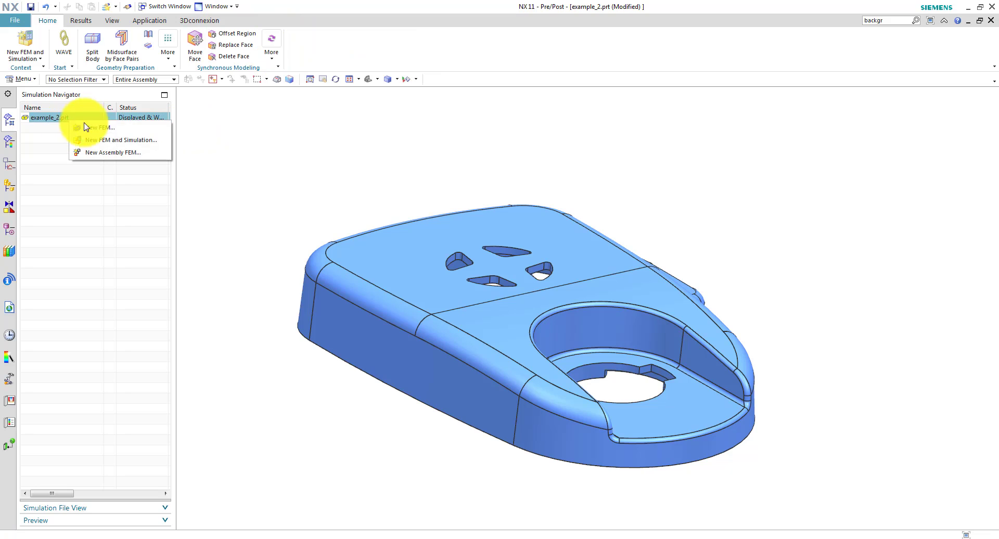
left_click(99, 128)
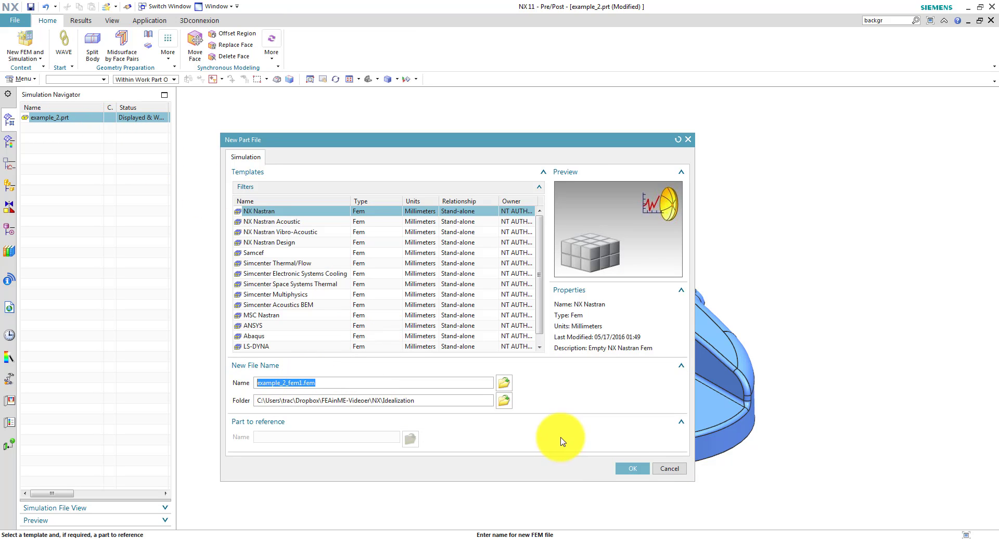
left_click(632, 469)
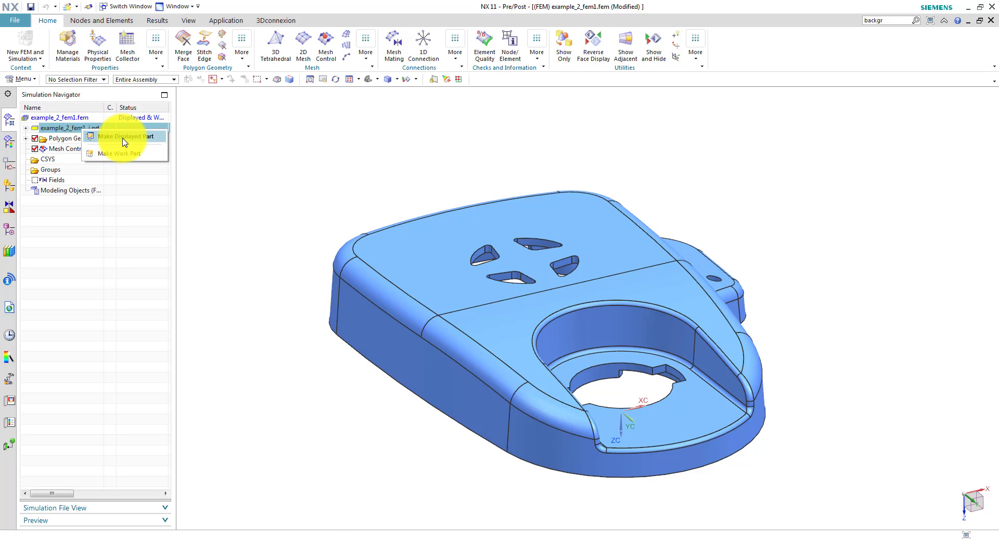
Step: Make the idealized part example_2_fem1_i.prt the displayed part and promote the cover's solid body
left_click(125, 136)
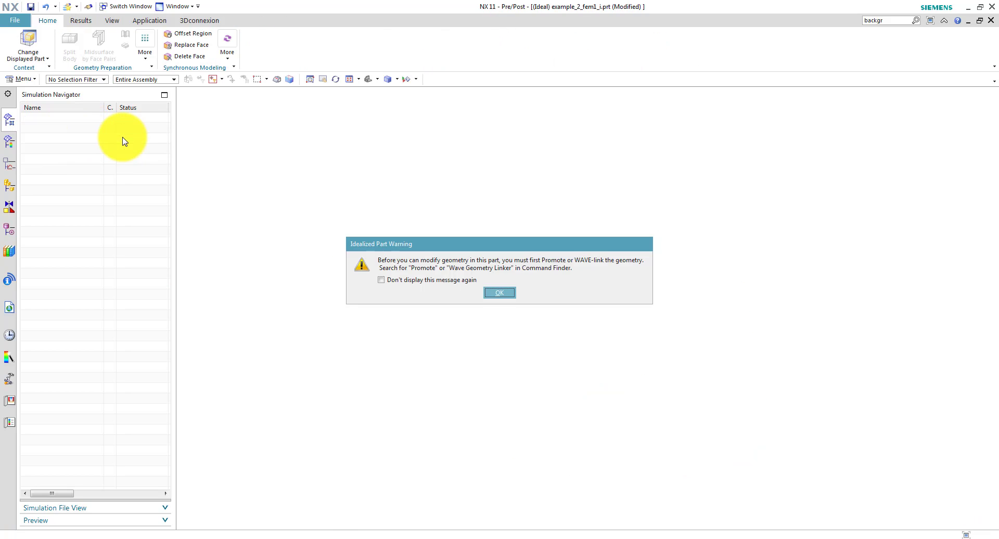
left_click(495, 293)
left_click(72, 42)
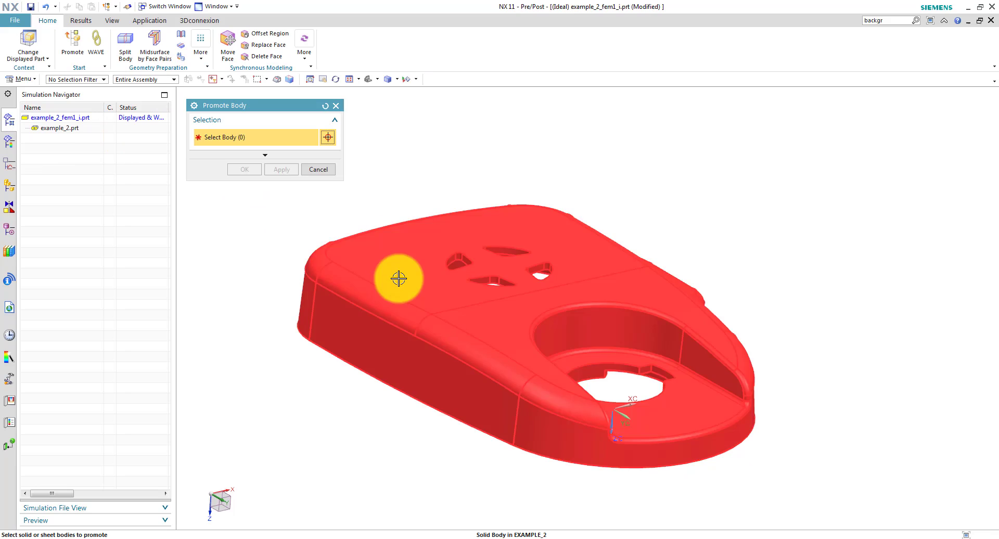
left_click(397, 274)
left_click(262, 169)
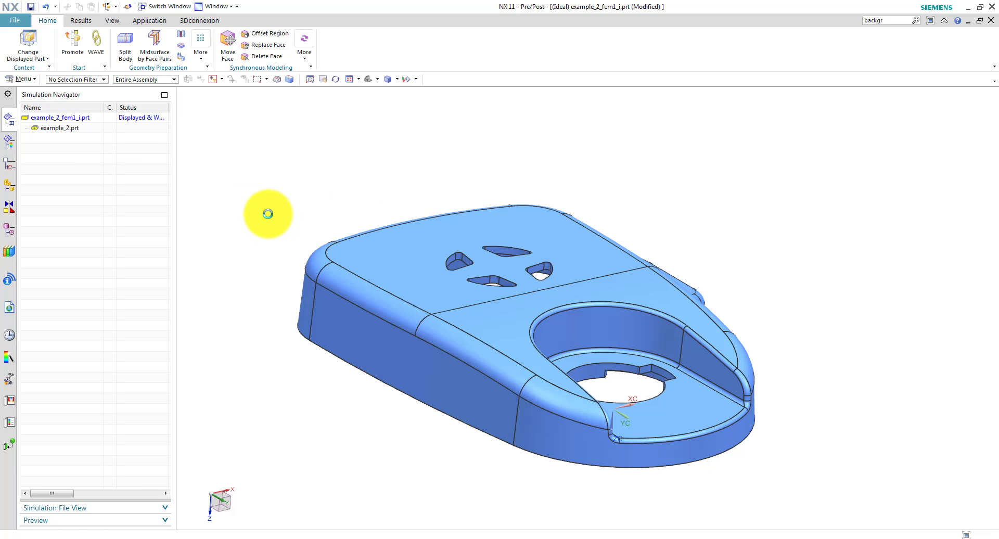
Step: Delete the connected blend faces along the recess floor and around the recess's upper rim
middle_click_drag(316, 168, 275, 180)
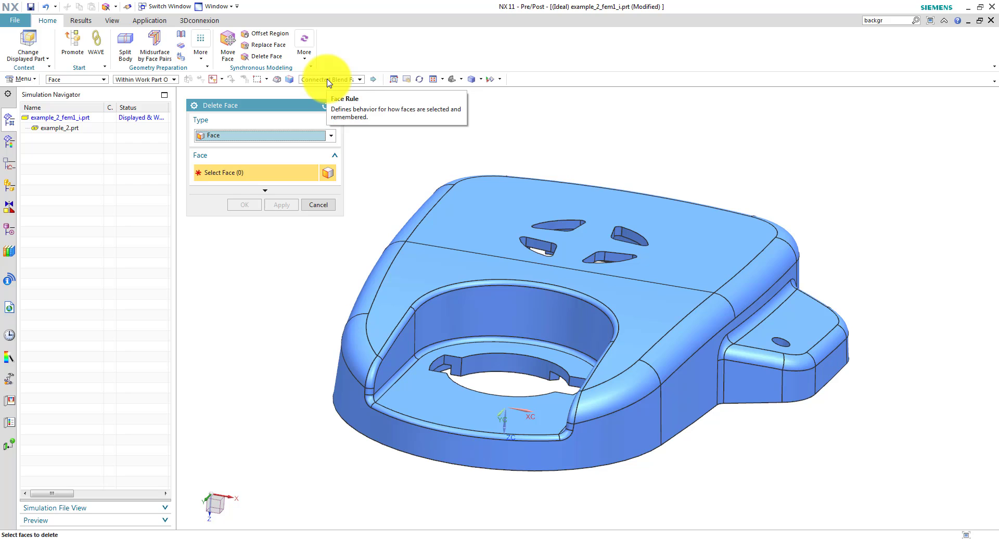
left_click(400, 367)
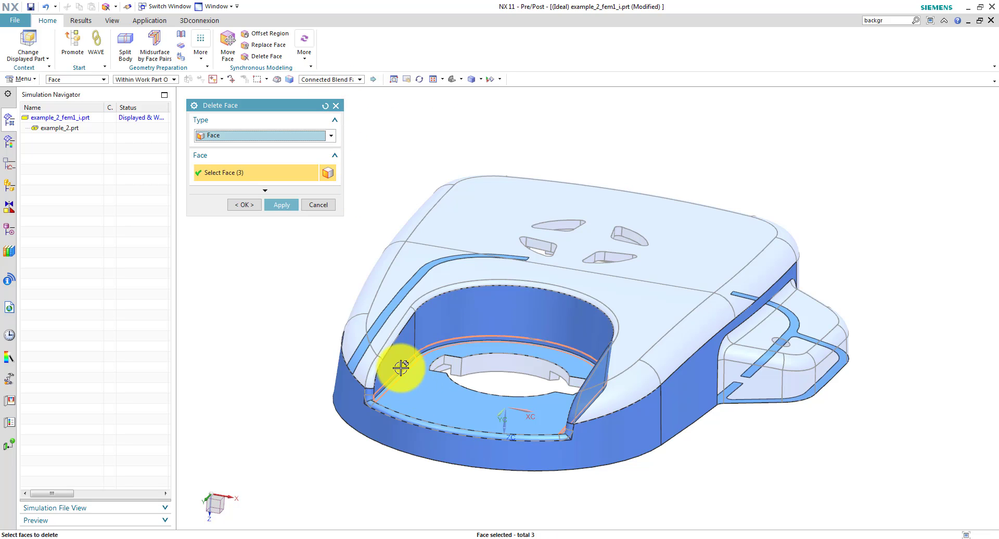
left_click(380, 353)
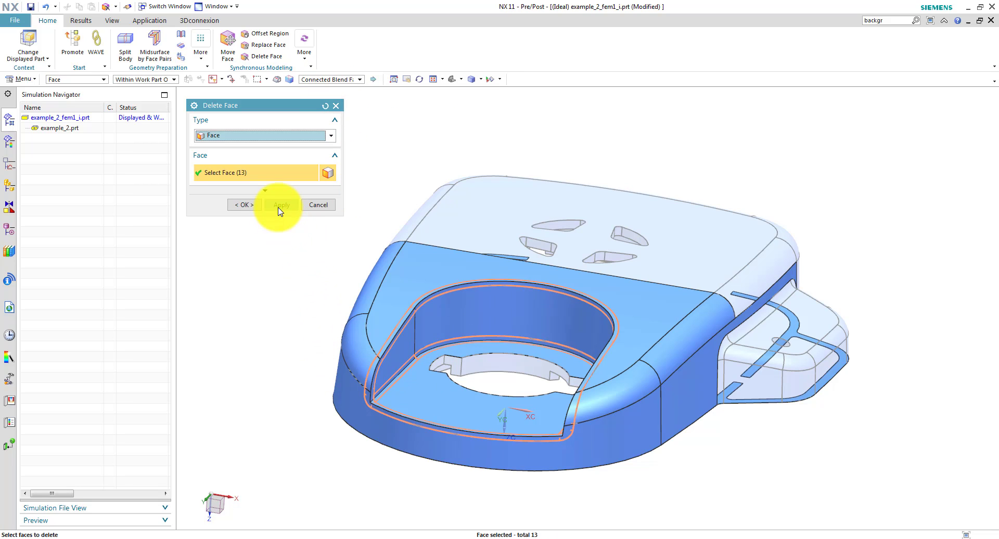
left_click(280, 208)
middle_click_drag(368, 402, 406, 232)
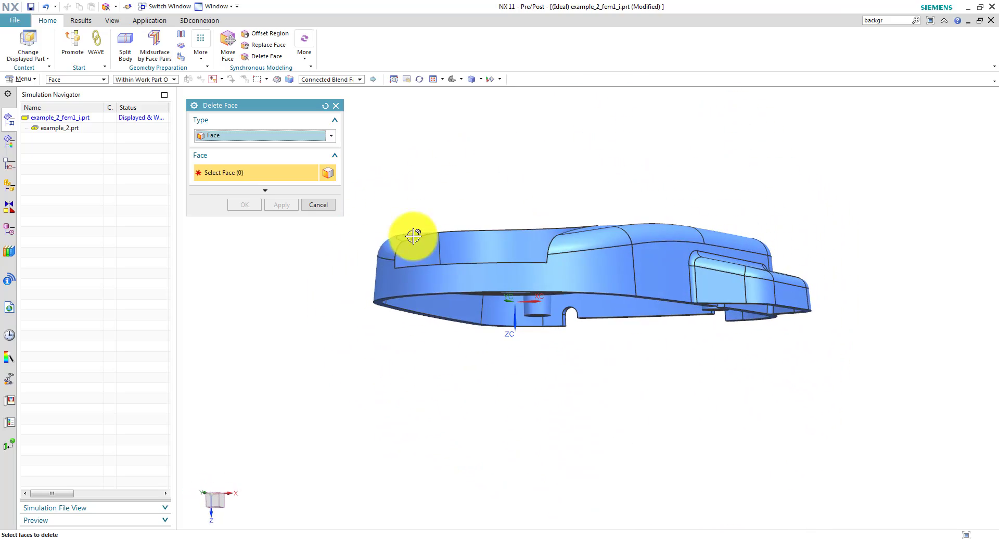
left_click(321, 208)
Step: Set up Idealize Geometry on the promoted cover body with automatic blend removal, trying a radius limit of 5 and returning it to 2
middle_click_drag(321, 207, 273, 136)
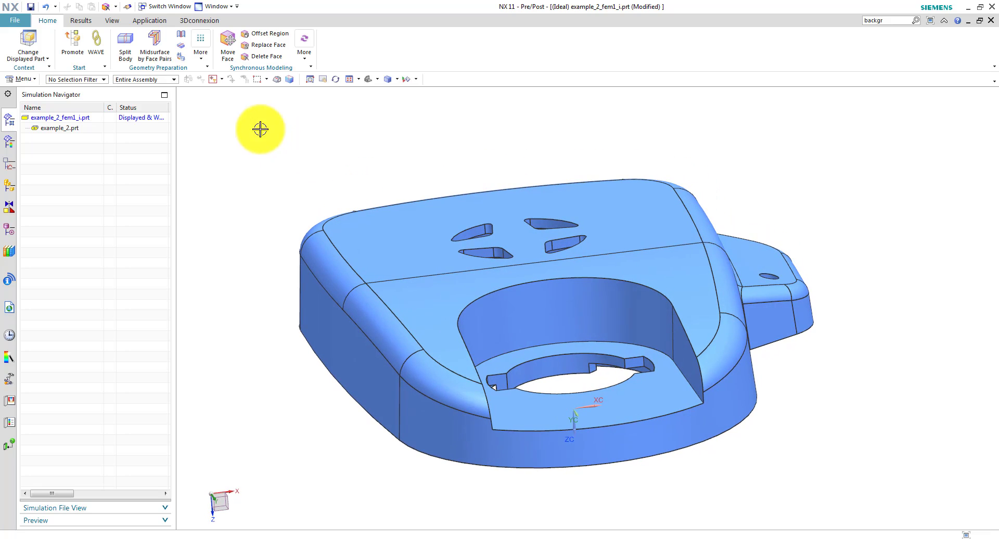
left_click(24, 80)
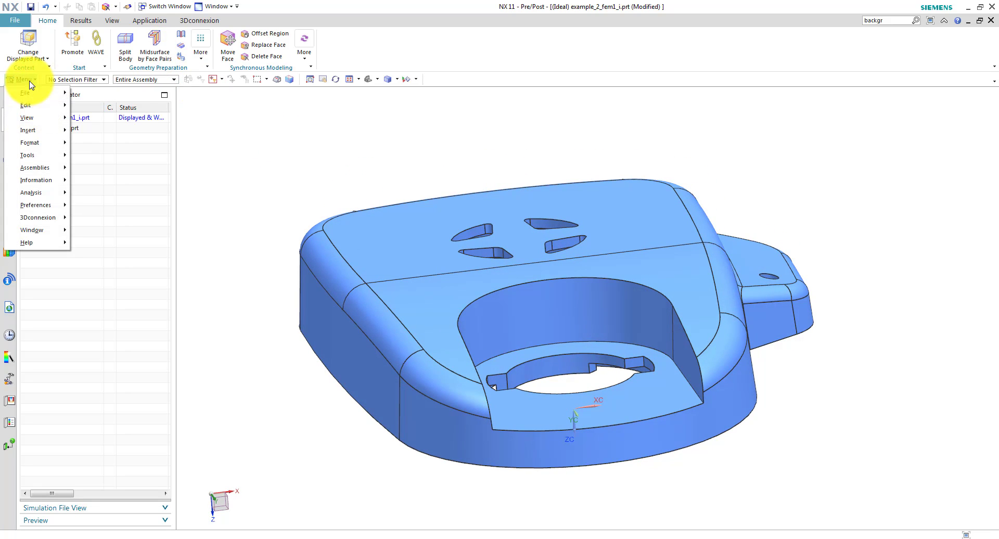
mouse_move(30, 131)
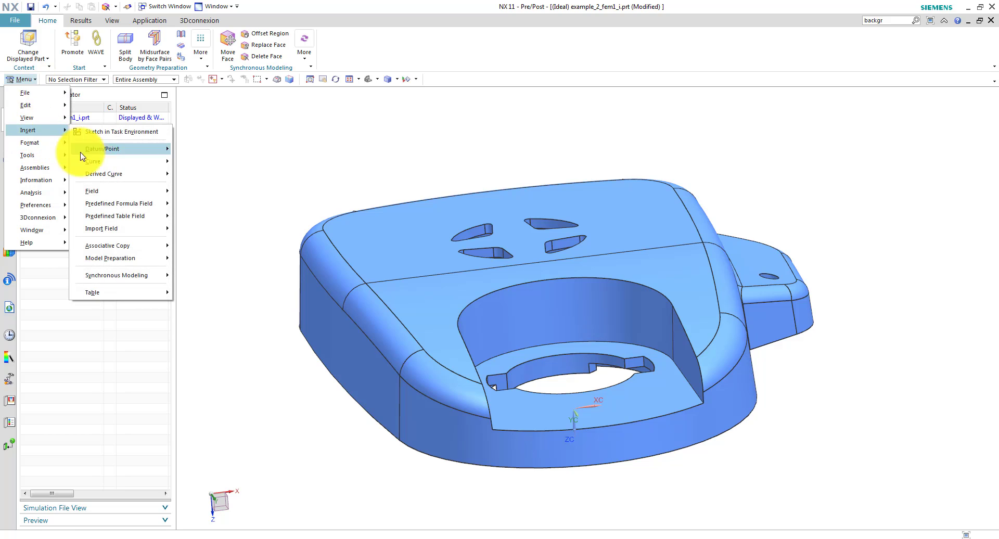
mouse_move(123, 257)
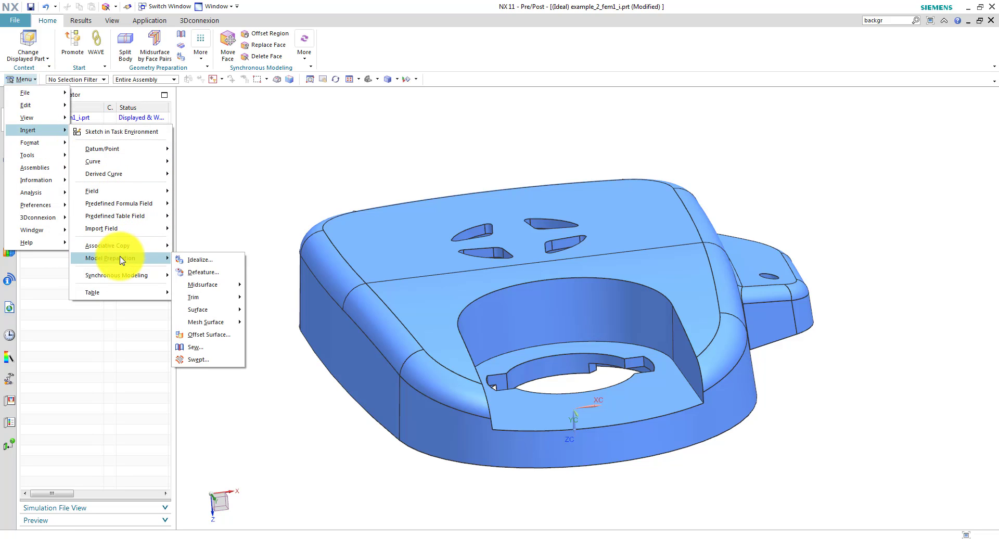
left_click(195, 260)
middle_click_drag(437, 168, 512, 177, "shift")
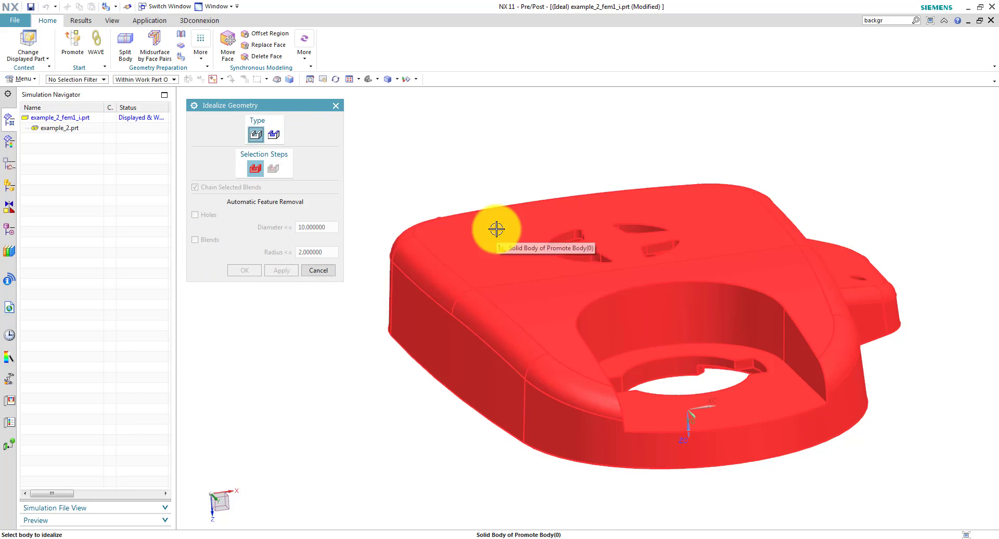
left_click(495, 208)
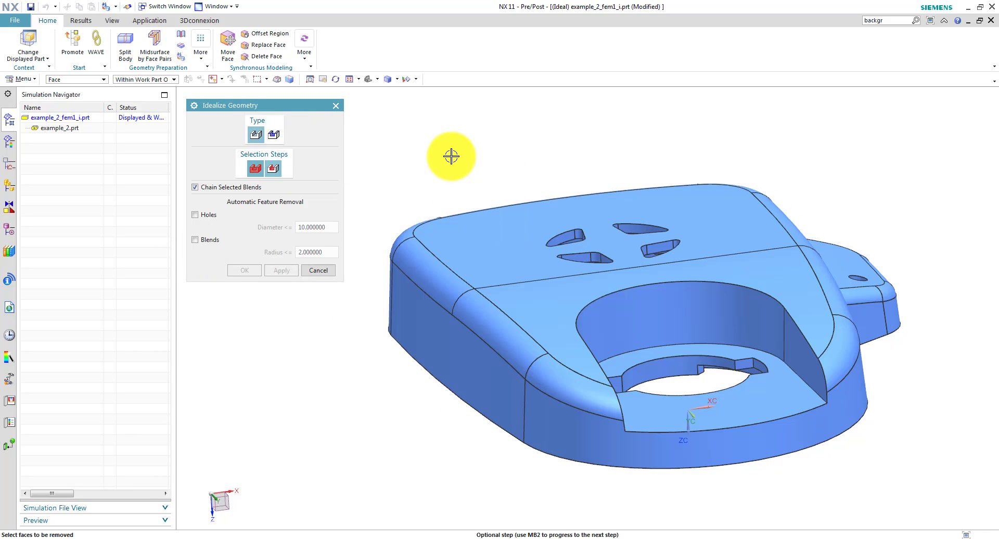
left_click(195, 240)
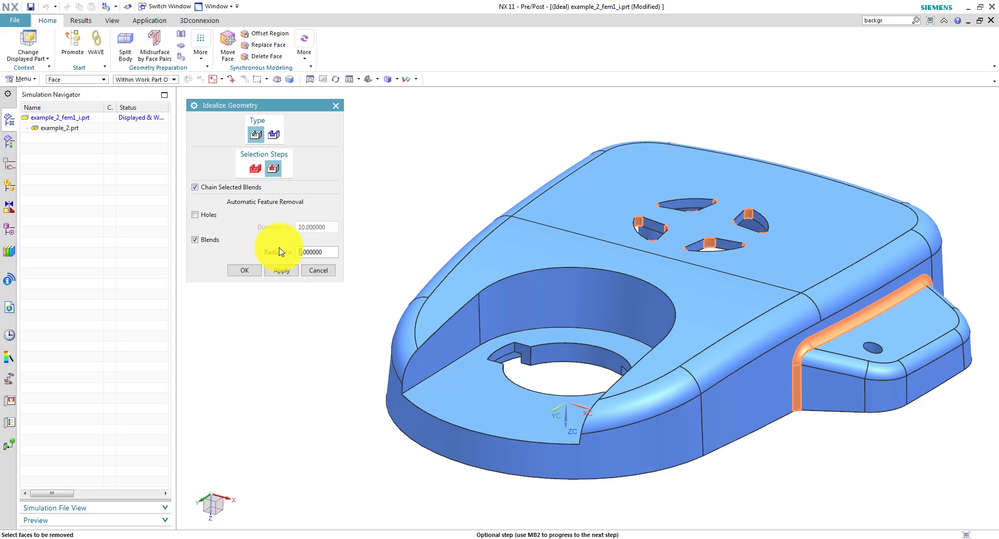
type("5")
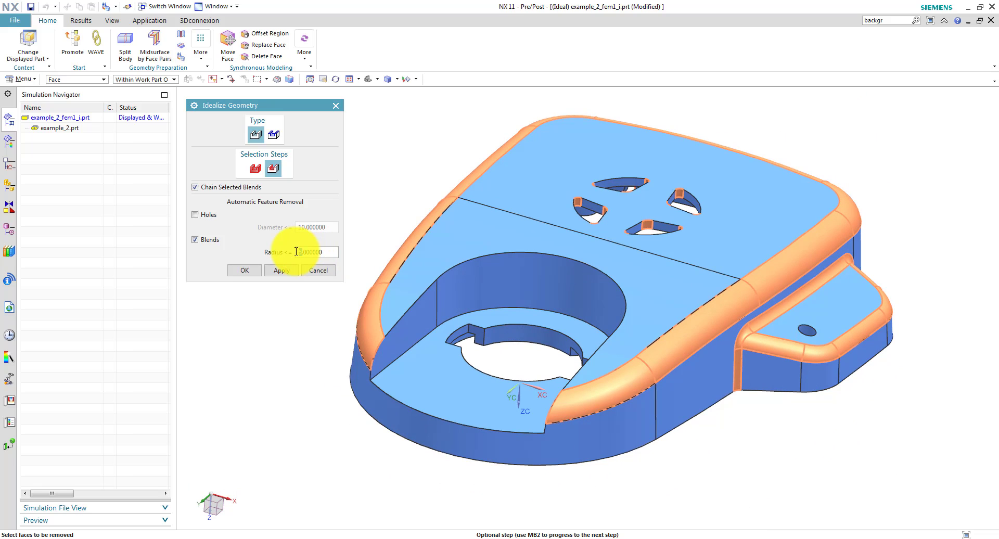
type("2")
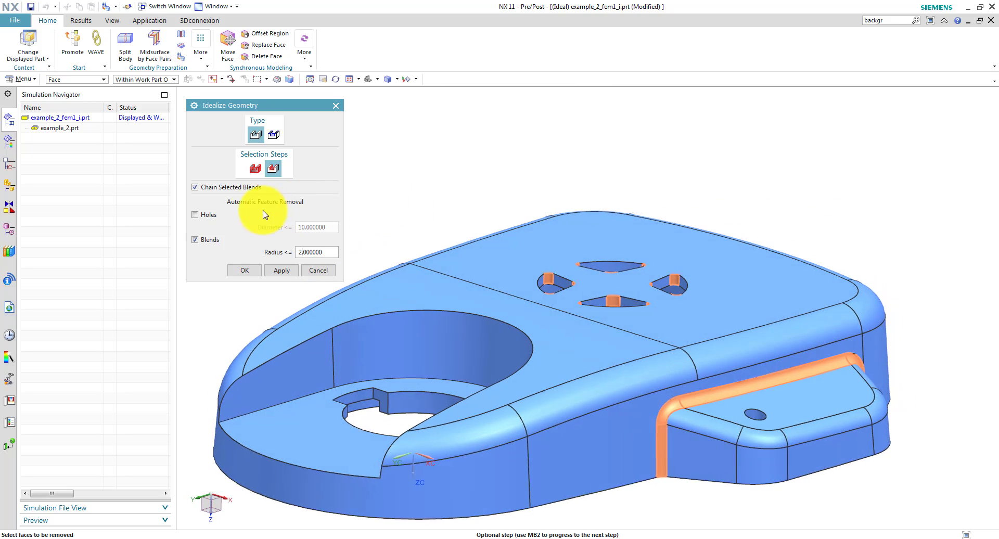
Step: Preview automatic removal of holes up to diameter 10, turn hole removal off, and idealize the cover body with blend removal only
left_click(196, 215)
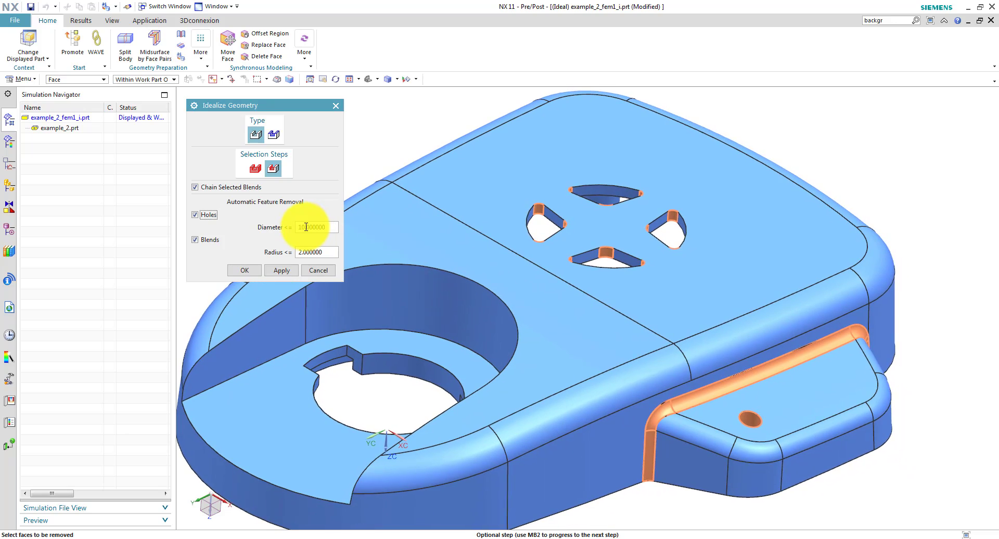
scroll(750, 426, "up", 4)
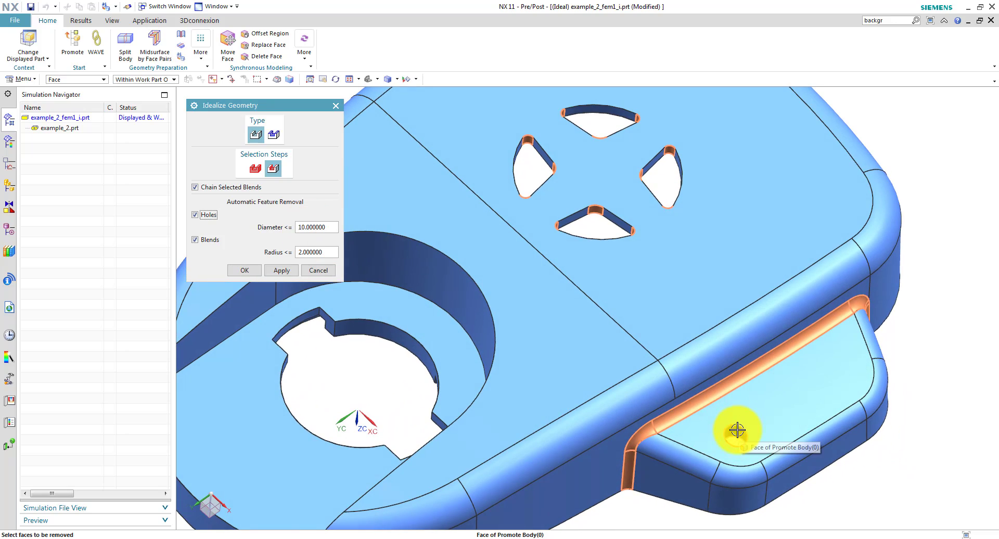
scroll(737, 430, "down", 5)
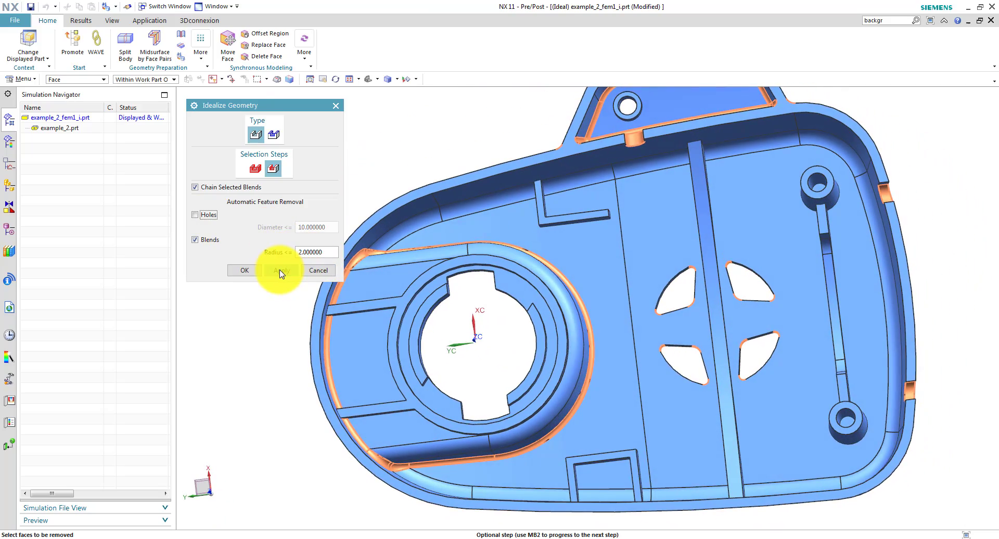
left_click(281, 270)
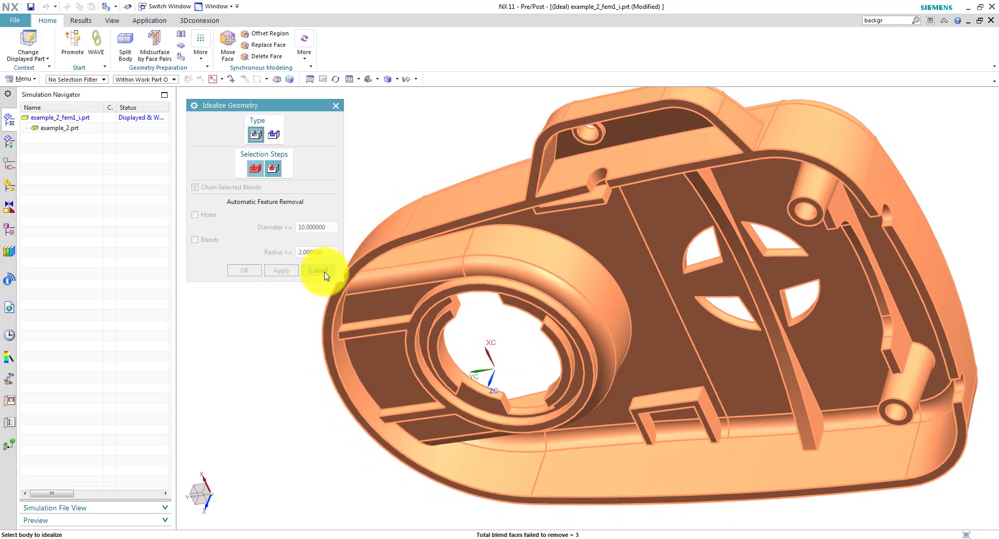
left_click(324, 272)
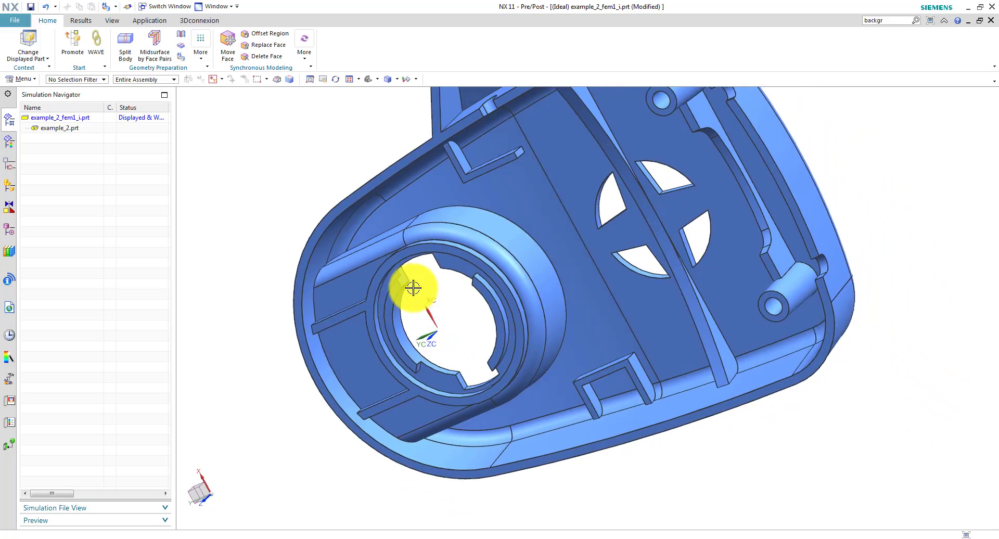